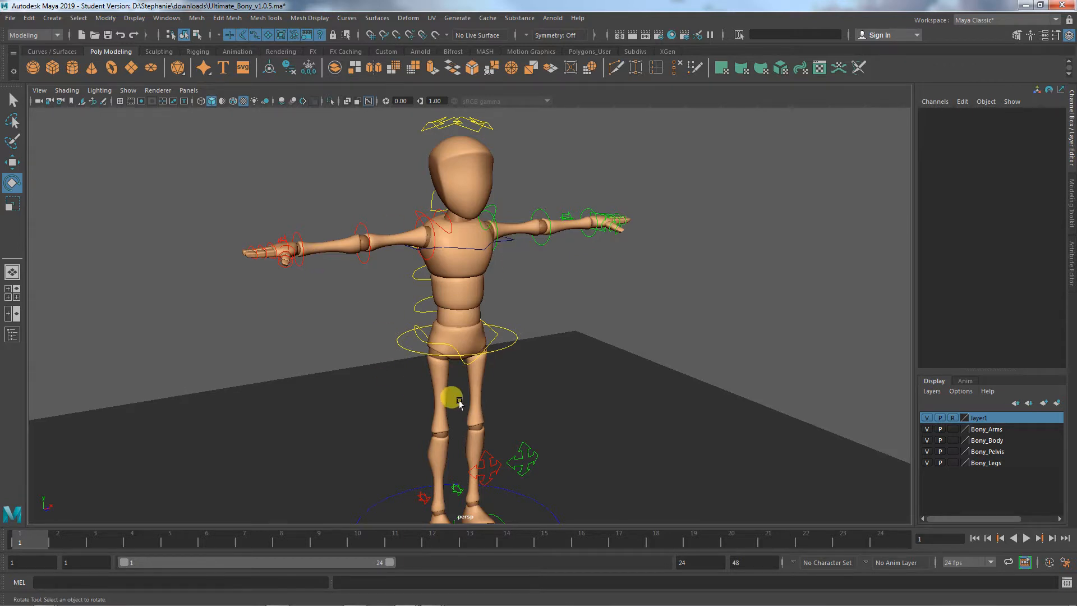
- Examine the rigged character's body and control curves from head to feet at several distances
right_click_drag(459, 403, 533, 346, "alt")
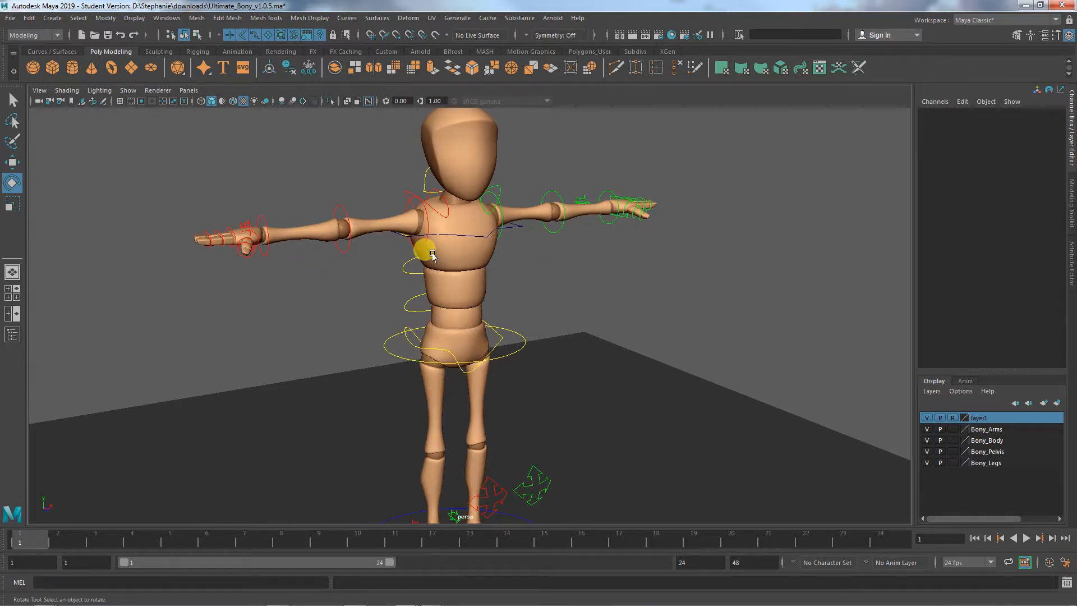
middle_click_drag(597, 294, 595, 302, "alt")
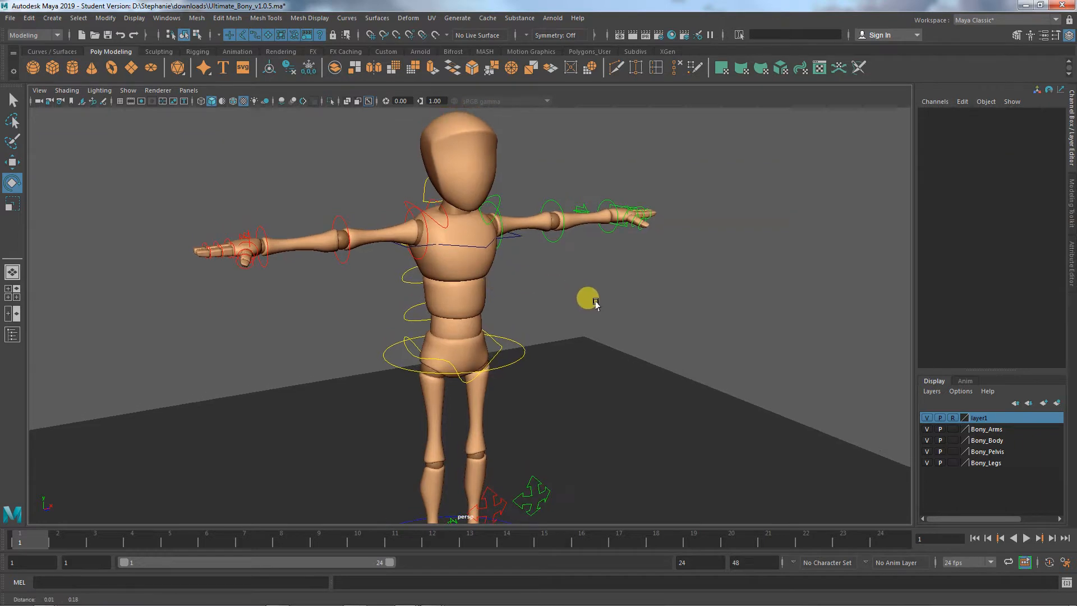
right_click_drag(595, 303, 553, 315, "alt")
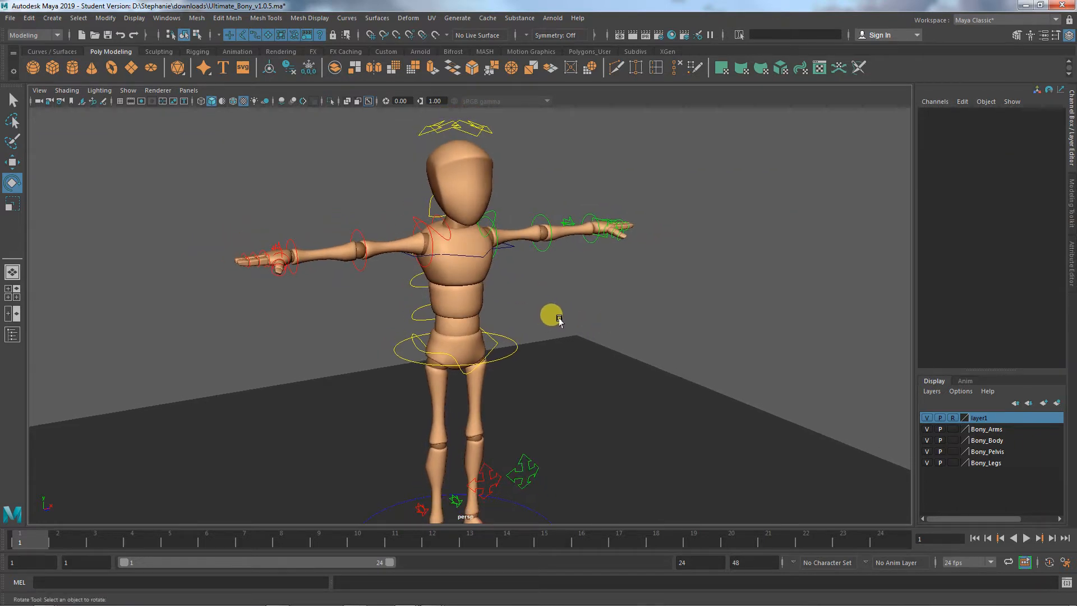
middle_click_drag(553, 314, 557, 269, "alt")
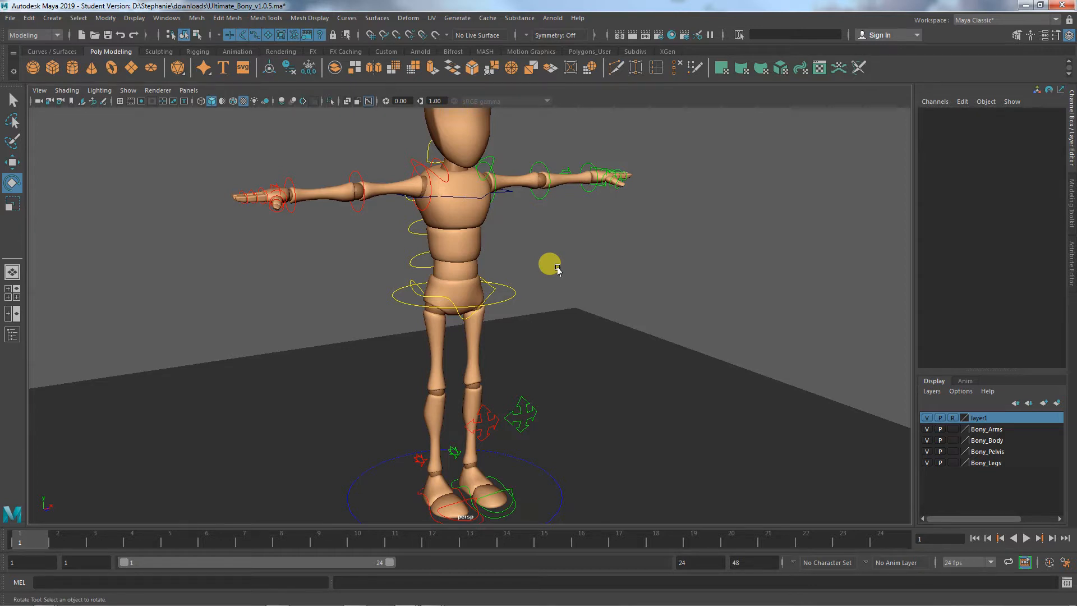
right_click_drag(421, 258, 493, 269, "alt")
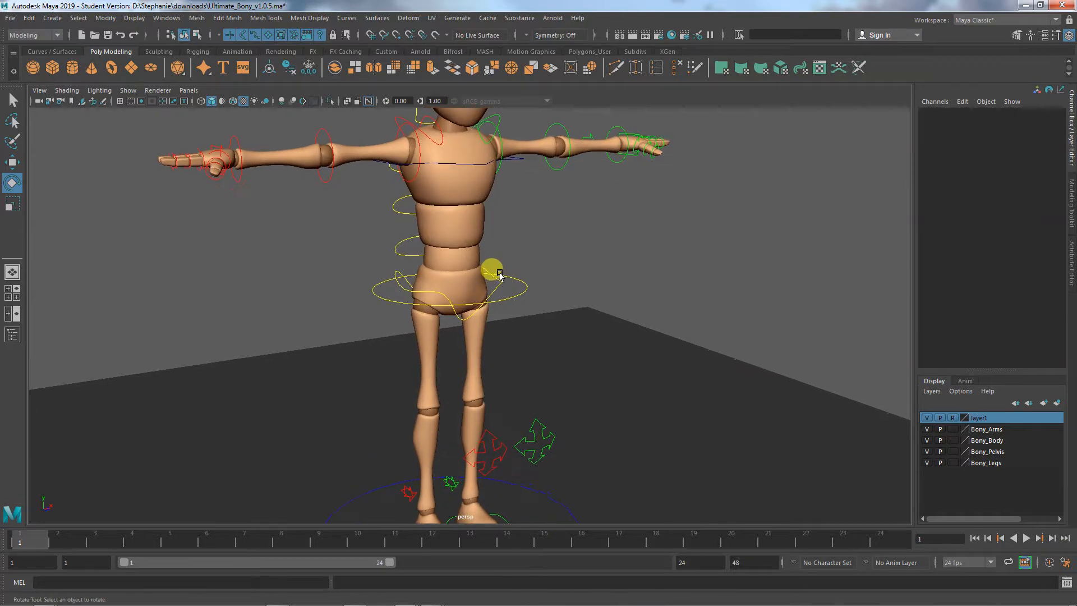
middle_click_drag(520, 252, 526, 329, "alt")
right_click_drag(525, 328, 617, 355, "alt")
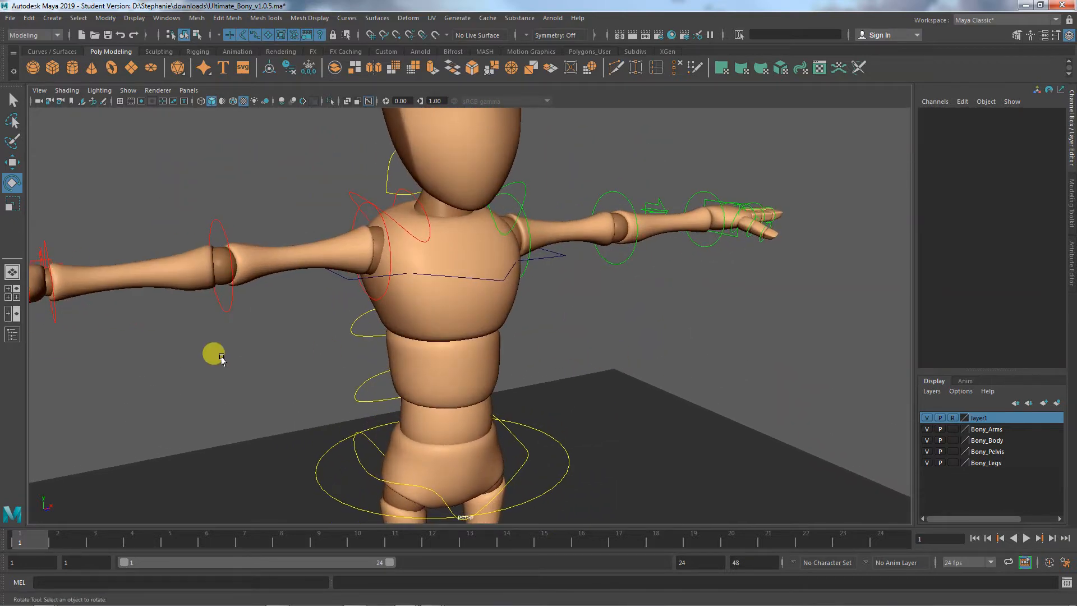
right_click_drag(544, 327, 607, 345, "alt")
middle_click_drag(607, 344, 616, 345, "alt")
- Lower both arms beside the torso by rotating the left shoulder FK control to about -65° and the right to about -71° in Z
left_click(573, 253)
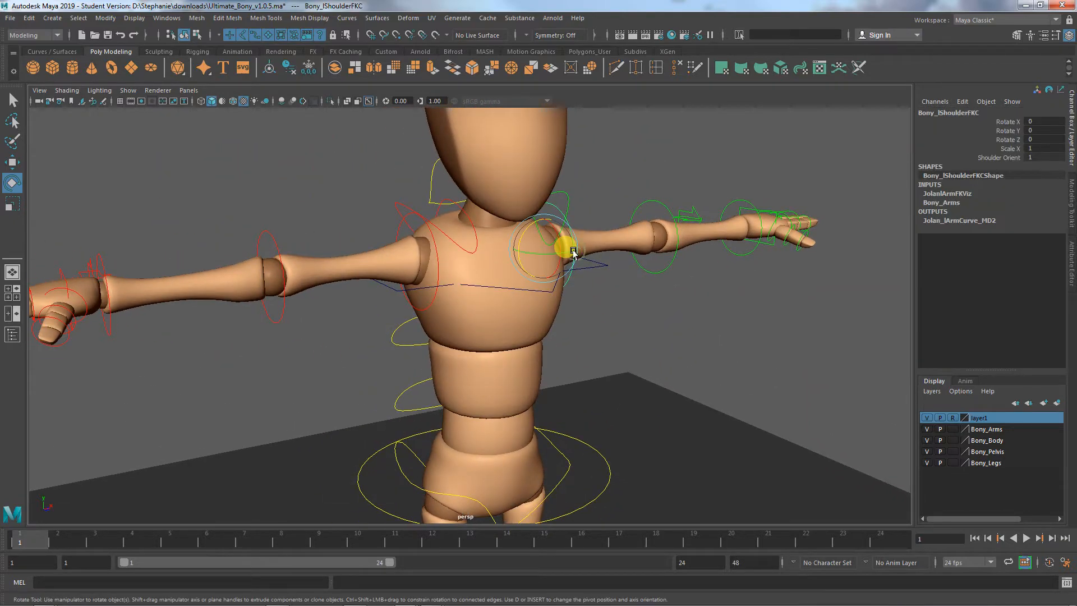
left_click_drag(529, 226, 548, 211)
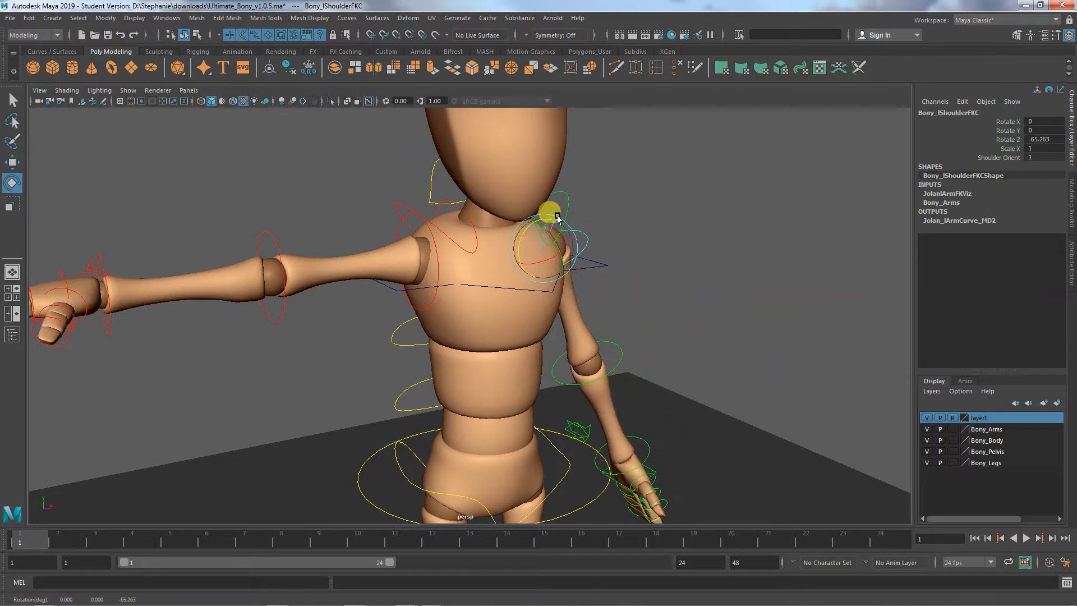
left_click(434, 256)
left_click_drag(400, 241, 401, 273)
key("w")
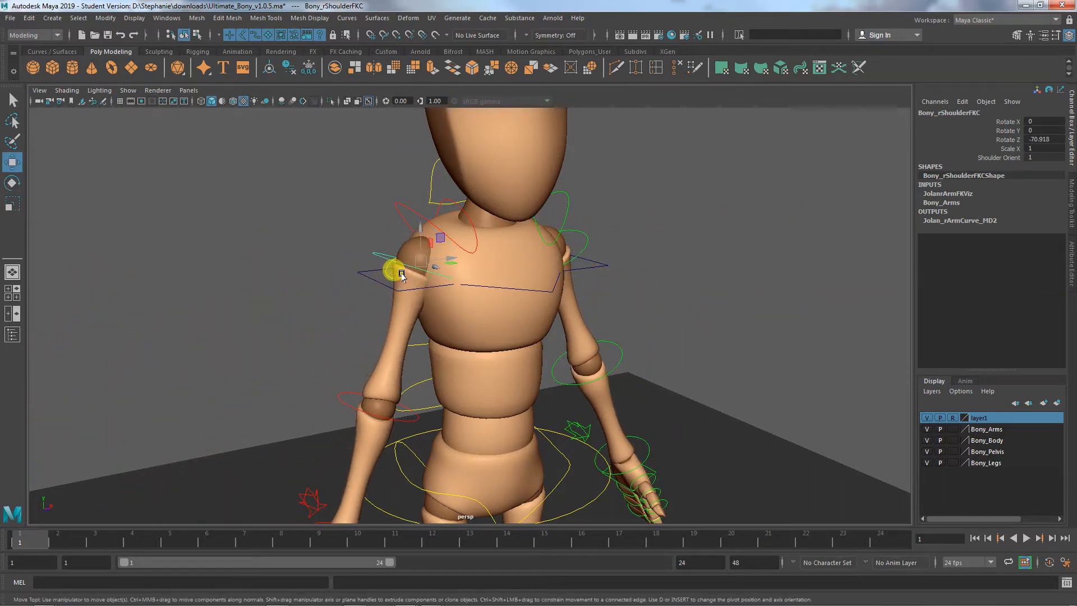
key("e")
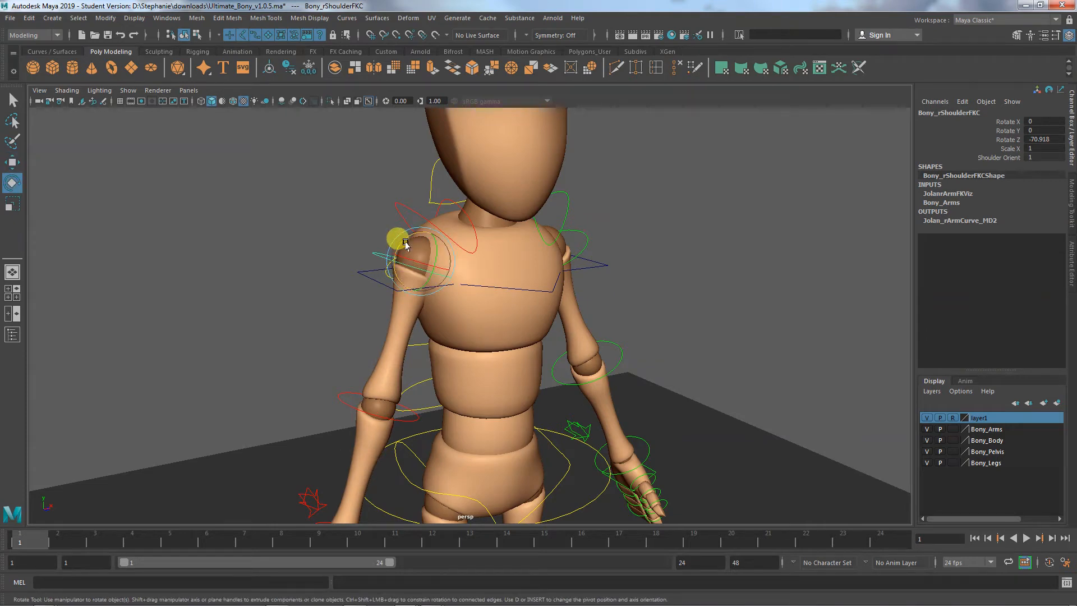
- Bend both elbow FK controls slightly in Y, the right to about -11° and the left to about -19°
left_click_drag(493, 341, 370, 323, "alt")
left_click(372, 336)
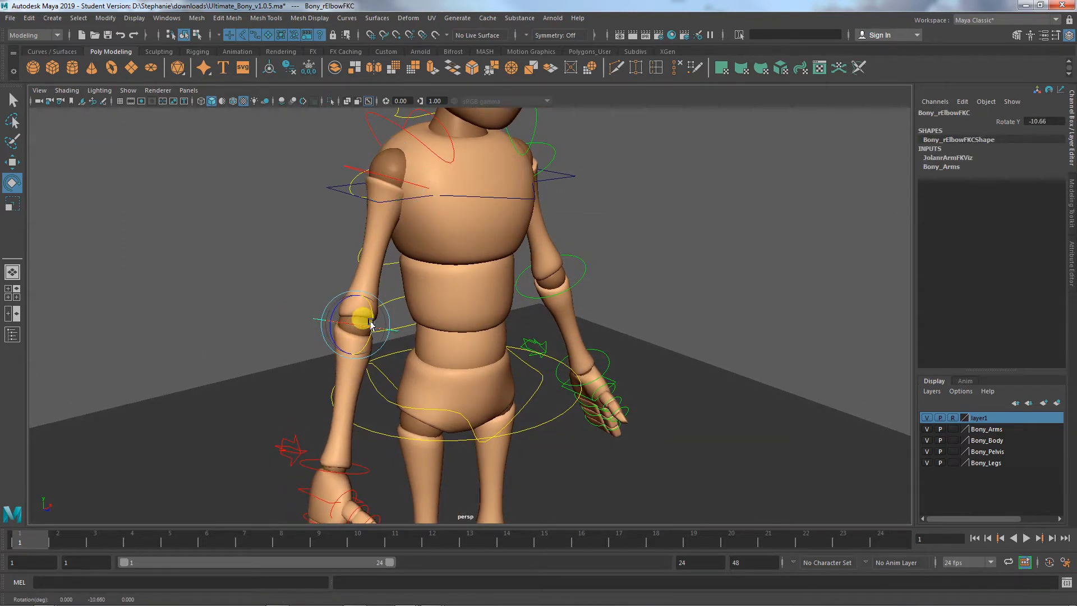
left_click(552, 293)
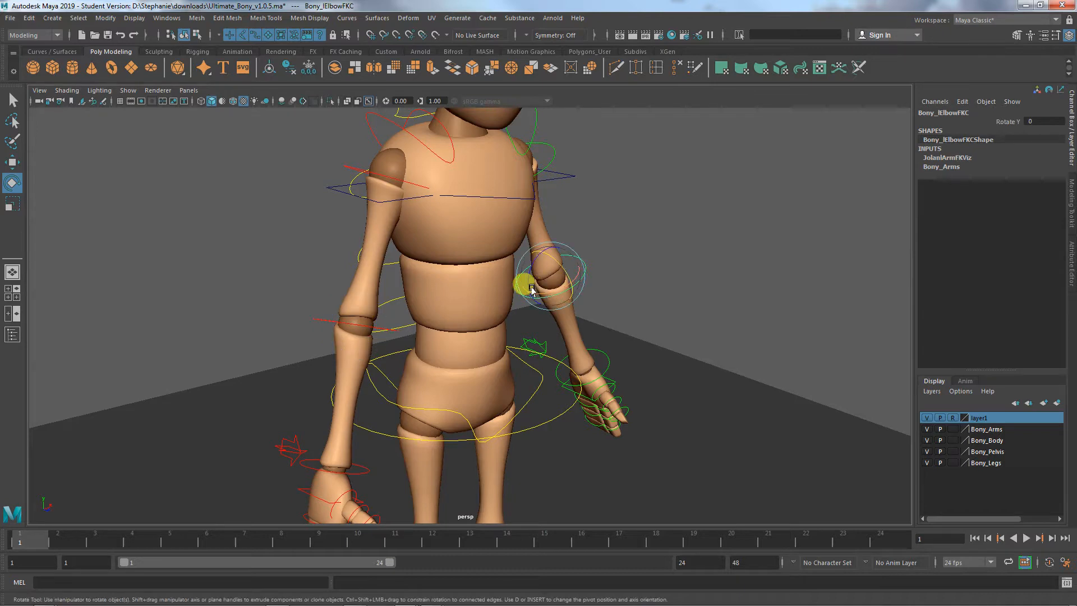
left_click_drag(552, 273, 478, 341)
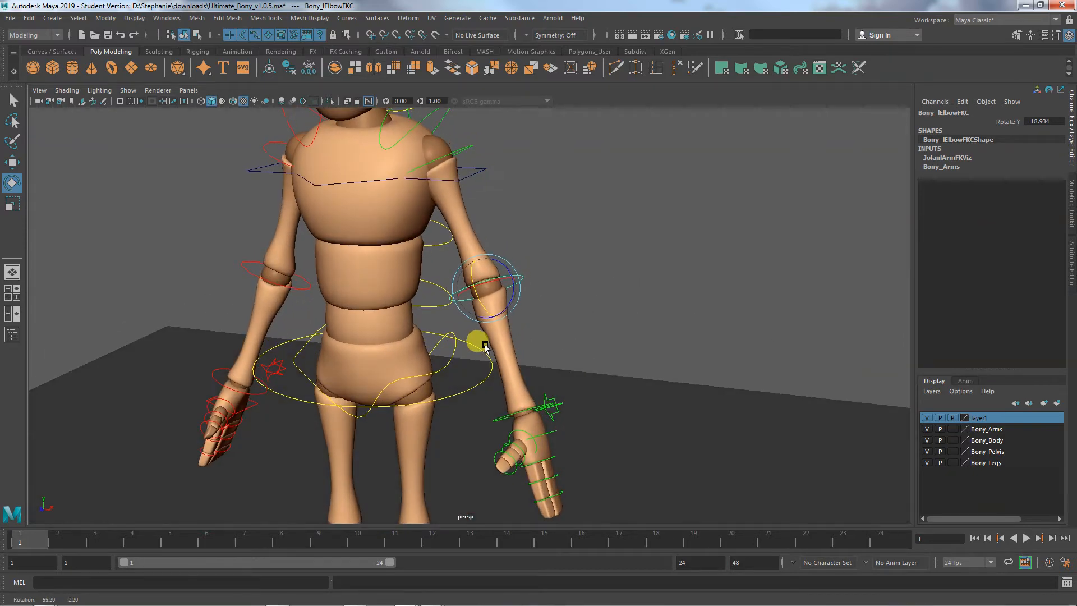
- Rotate the shoulder FK controls to about 10, 11, -63 degrees for the left and 12, 10, -69 degrees for the right
left_click(467, 146)
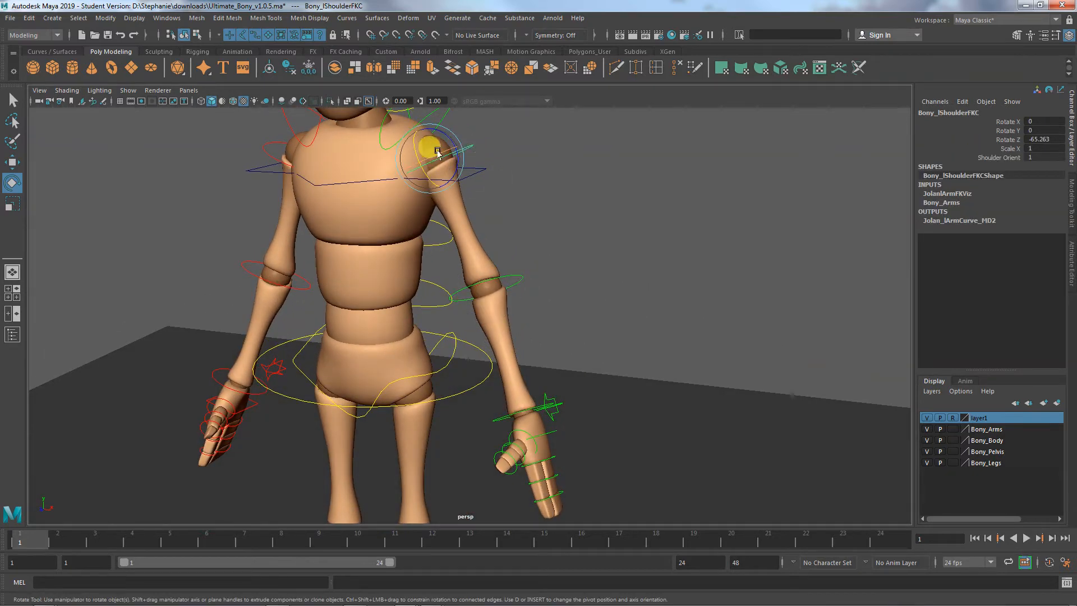
left_click_drag(437, 152, 392, 176)
left_click(336, 174)
left_click(375, 307)
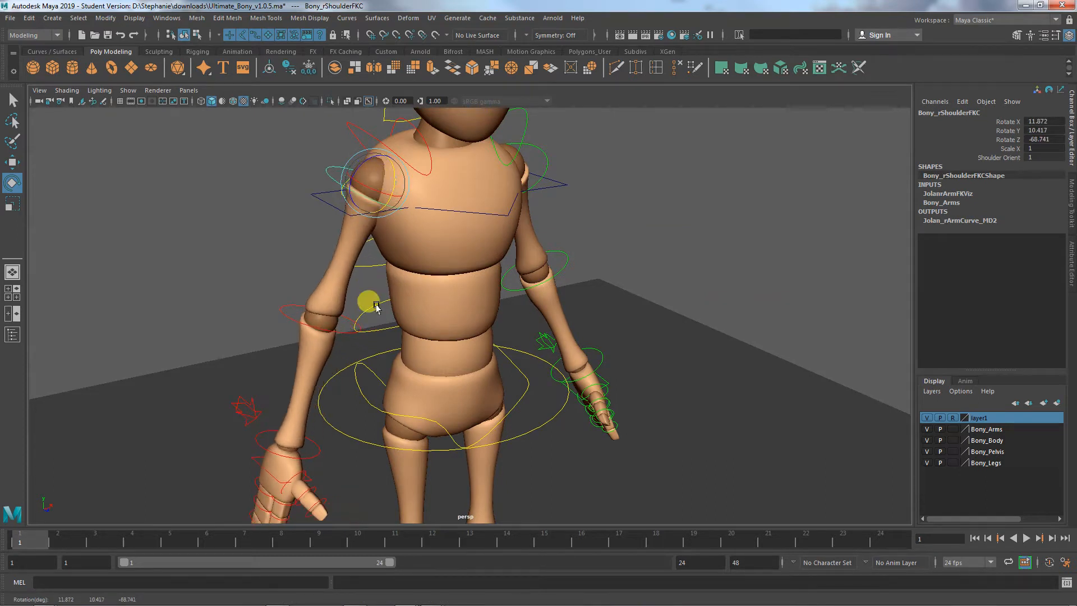
- Bend the right elbow FK control further, to about -28° in Y, and check the arms from the front
left_click(341, 332)
left_click_drag(337, 317, 354, 314)
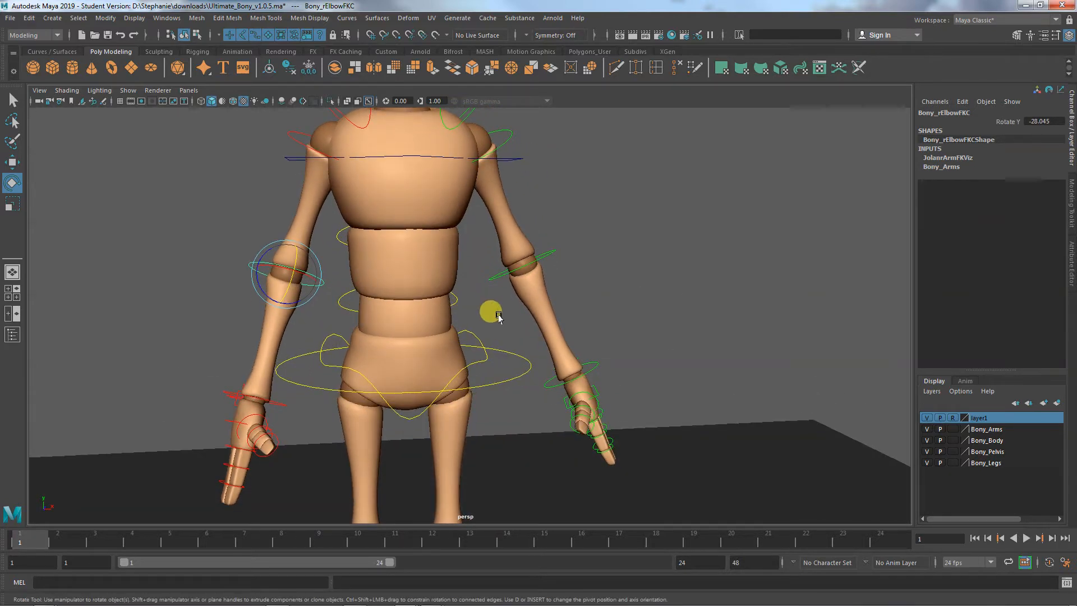
mouse_move(492, 322)
left_mouse_down("alt")
mouse_move(386, 333)
mouse_move(456, 330)
mouse_move(477, 309)
left_mouse_up("alt")
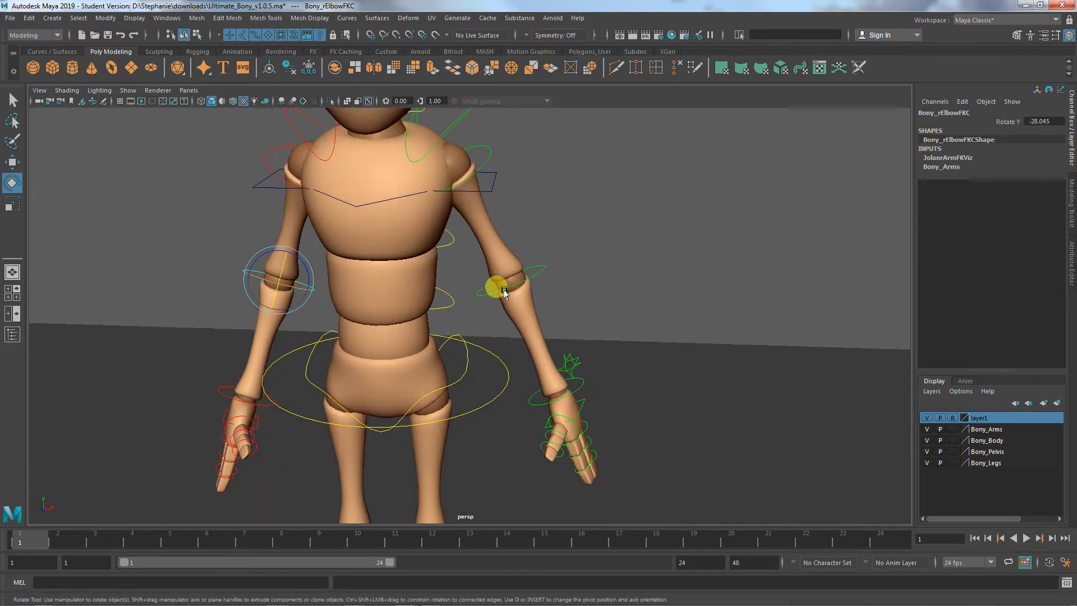
- Bring the left arm closer to the body by rotating the left shoulder FK control to about -69° in Z
left_click(503, 291)
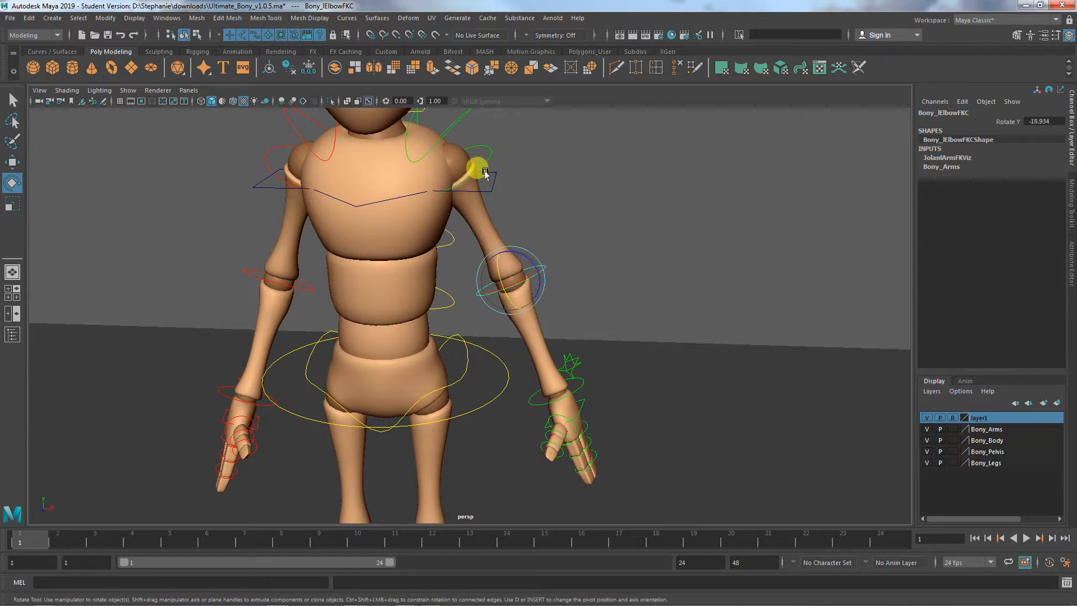
left_click(484, 151)
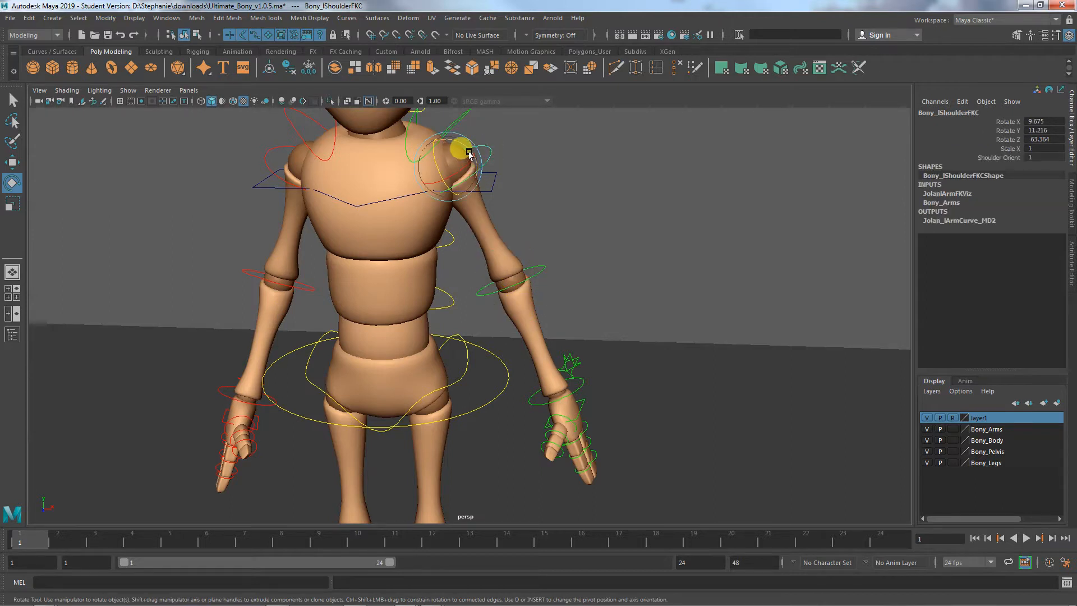
left_click_drag(469, 153, 470, 154)
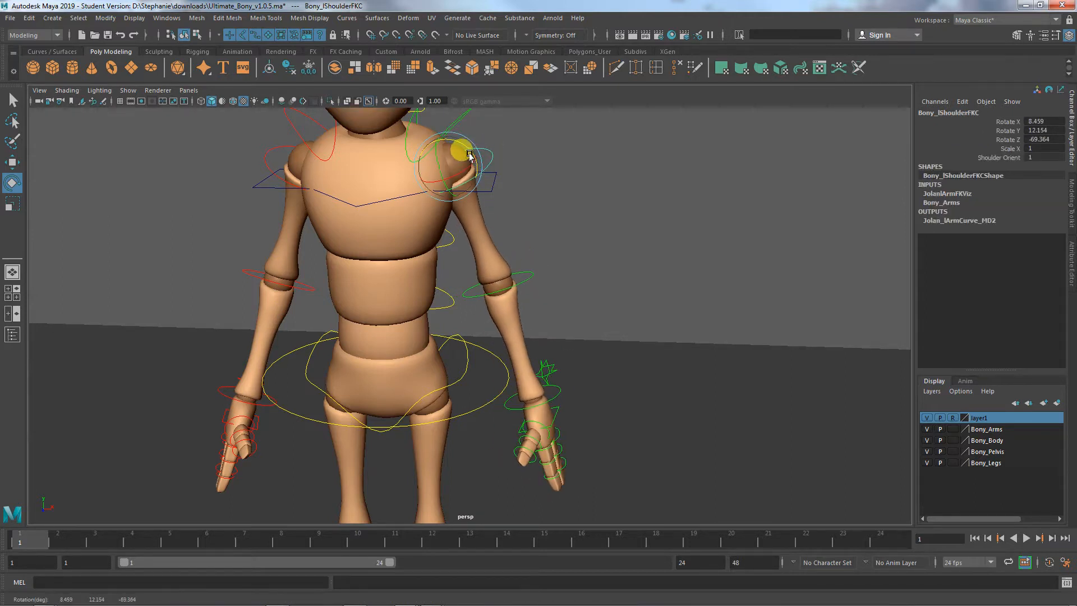
middle_click_drag(483, 212, 489, 297, "alt")
left_click(472, 207)
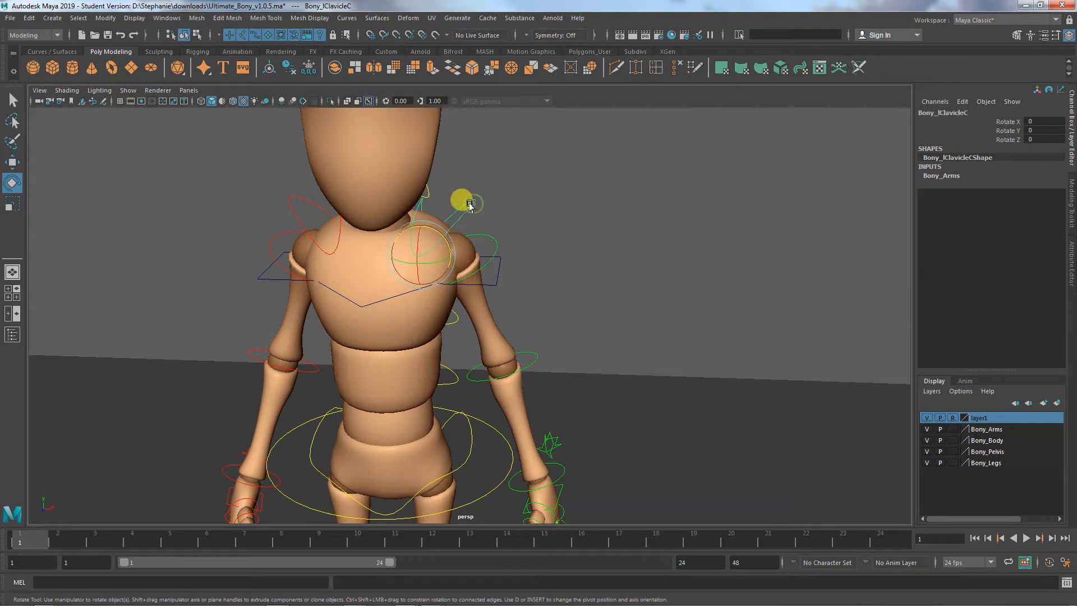
mouse_move(428, 228)
left_mouse_down()
mouse_move(440, 250)
mouse_move(438, 239)
left_mouse_up()
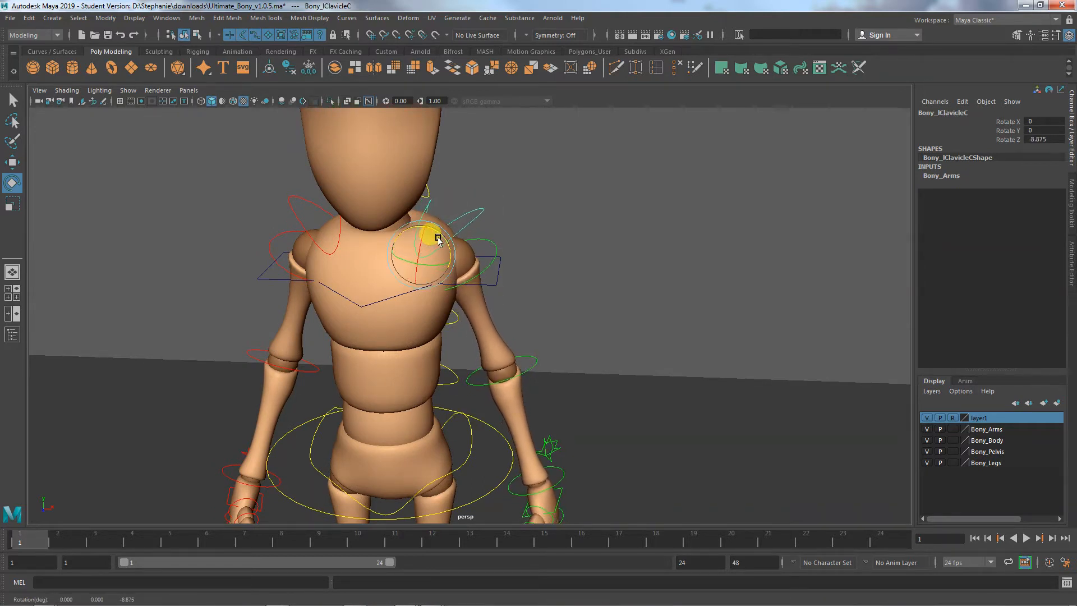
key("ctrl+z")
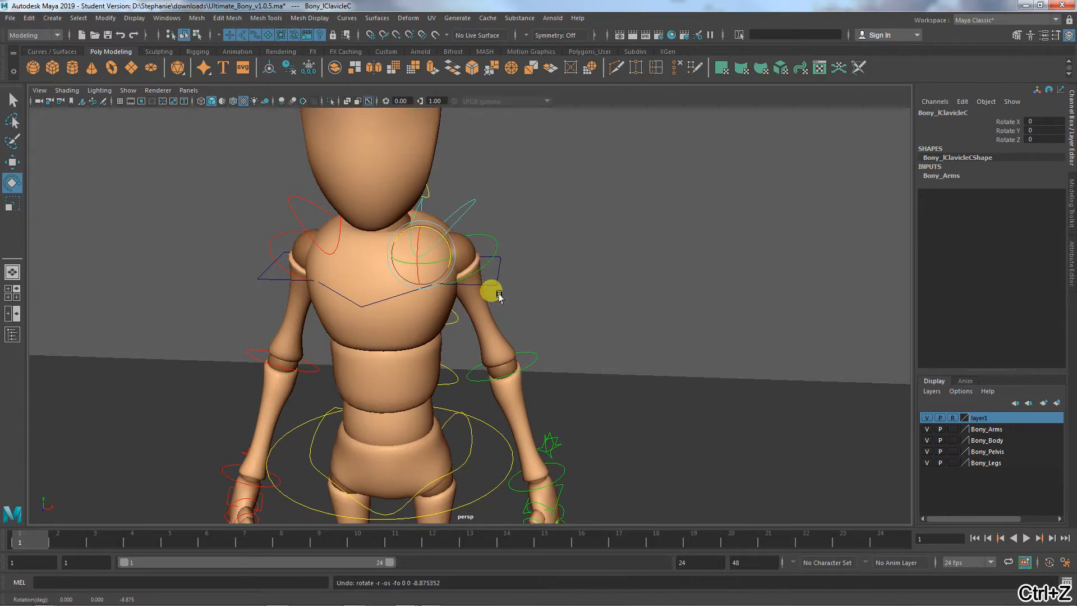
- Rotate both wrist FK controls to relax the hands, turning the left one to about 9.5° in X and -6.5° in Z
left_click_drag(498, 294, 488, 269, "alt")
left_click(306, 331)
left_click_drag(307, 331, 251, 306)
left_click(585, 306)
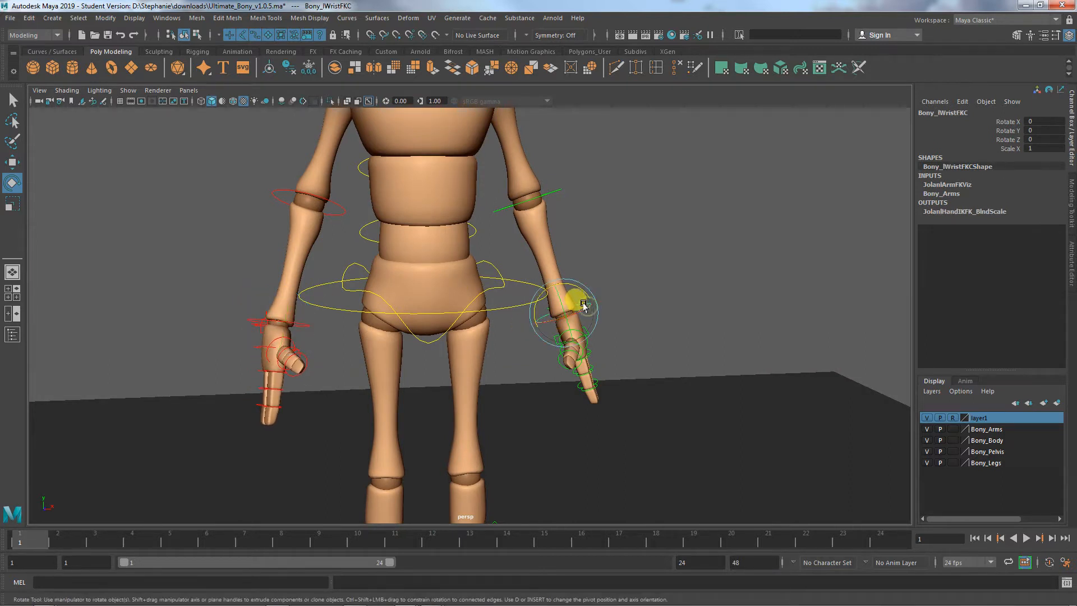
left_click_drag(582, 292, 574, 317)
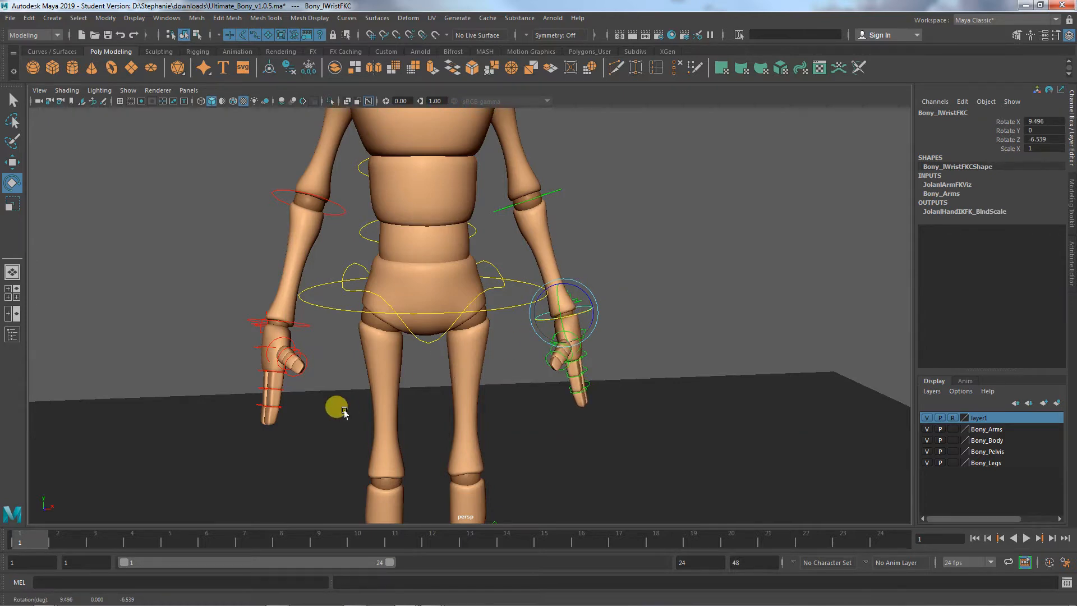
- Select the left hand's finger and thumb controls without the palm control and curl them together to about -24° in Z
left_click_drag(339, 404, 620, 409, "alt")
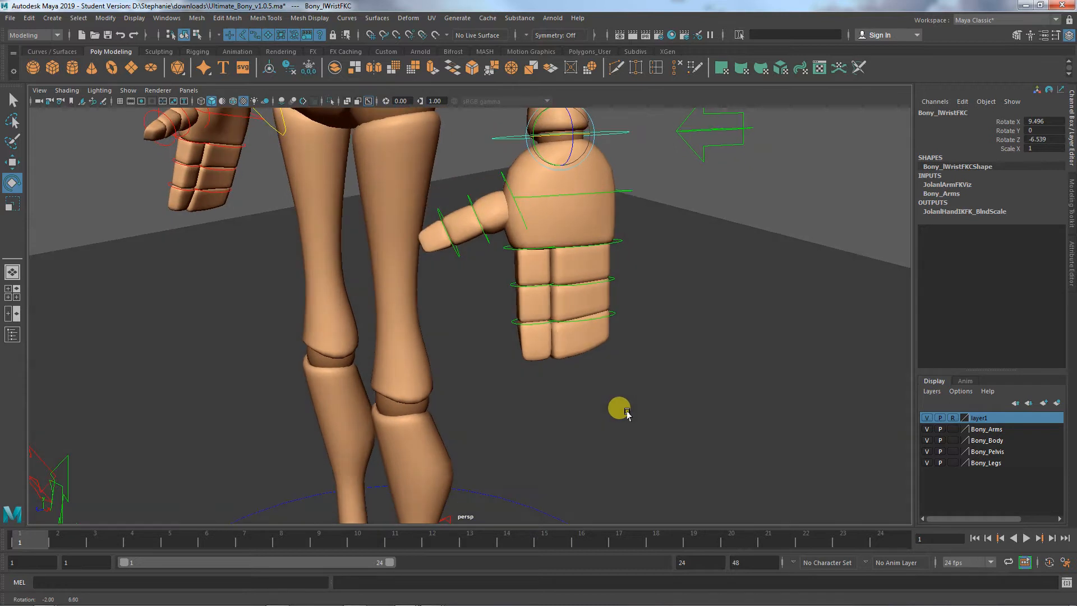
left_click_drag(438, 189, 560, 379)
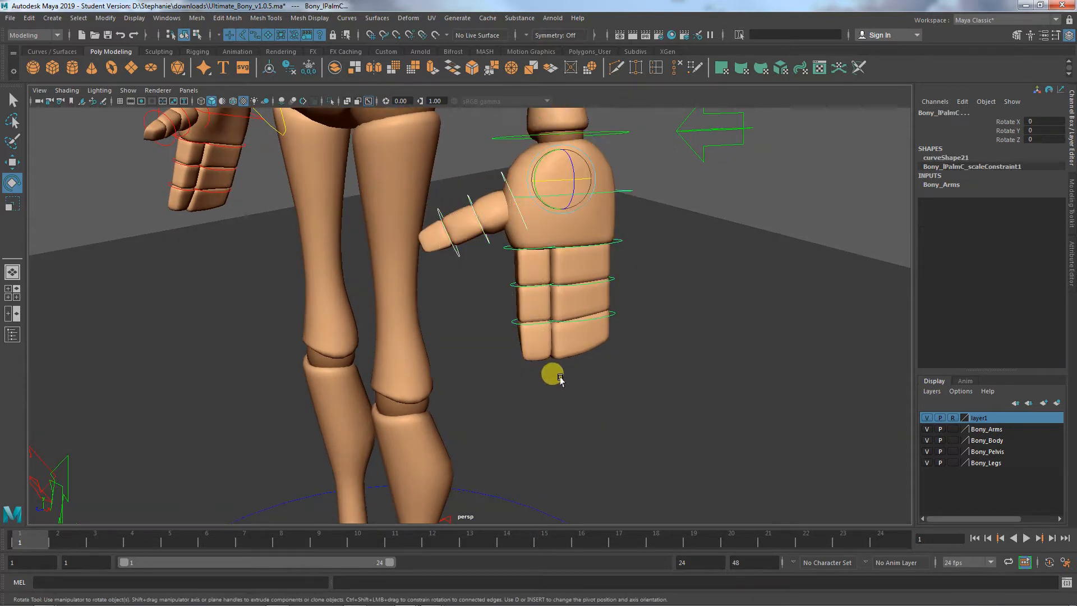
left_click(622, 192)
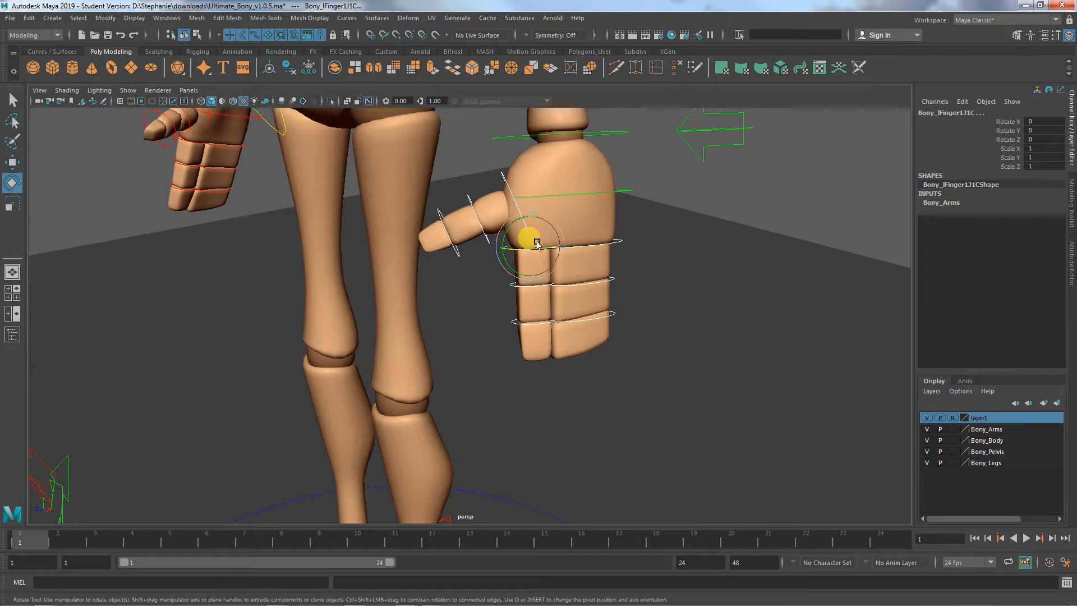
left_click_drag(538, 236, 538, 249)
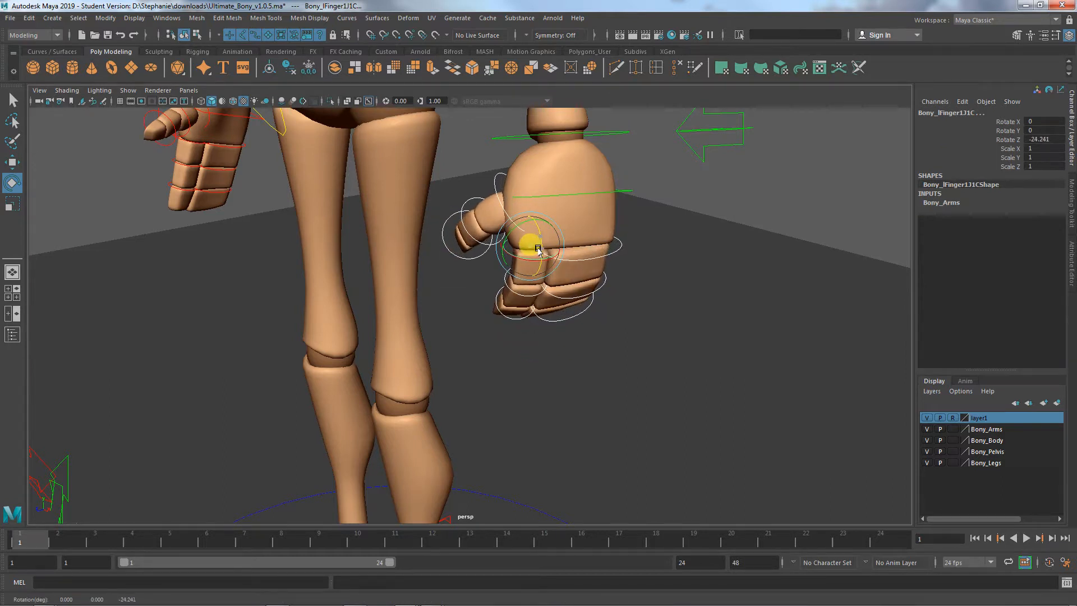
- Curl only the left hand's first finger further by rotating its joint controls to about -35° in Z
left_click(596, 373)
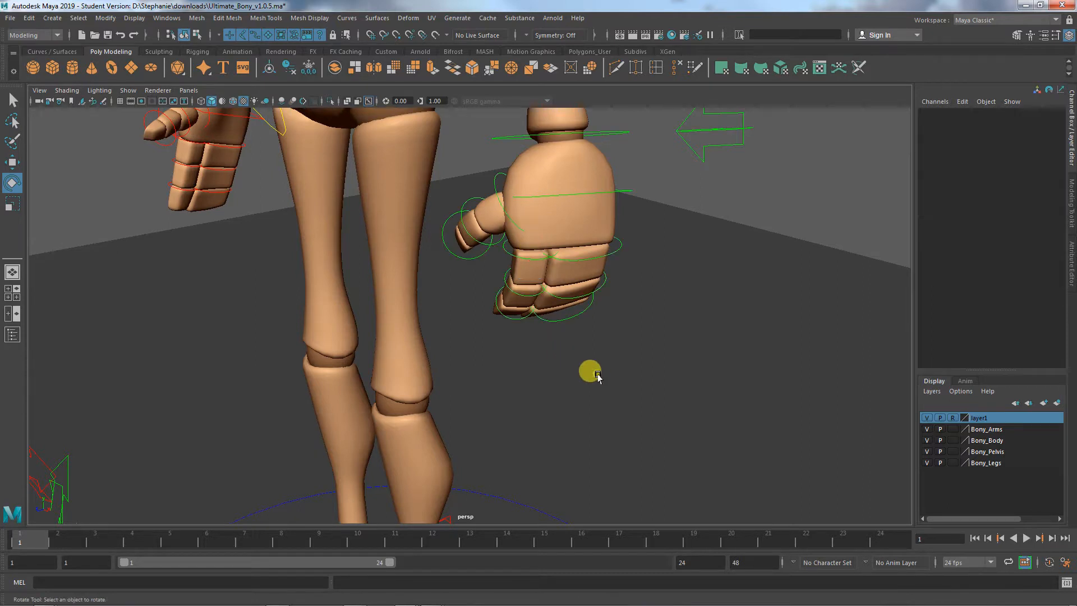
left_click_drag(597, 374, 608, 376, "alt")
left_click_drag(512, 242, 508, 326)
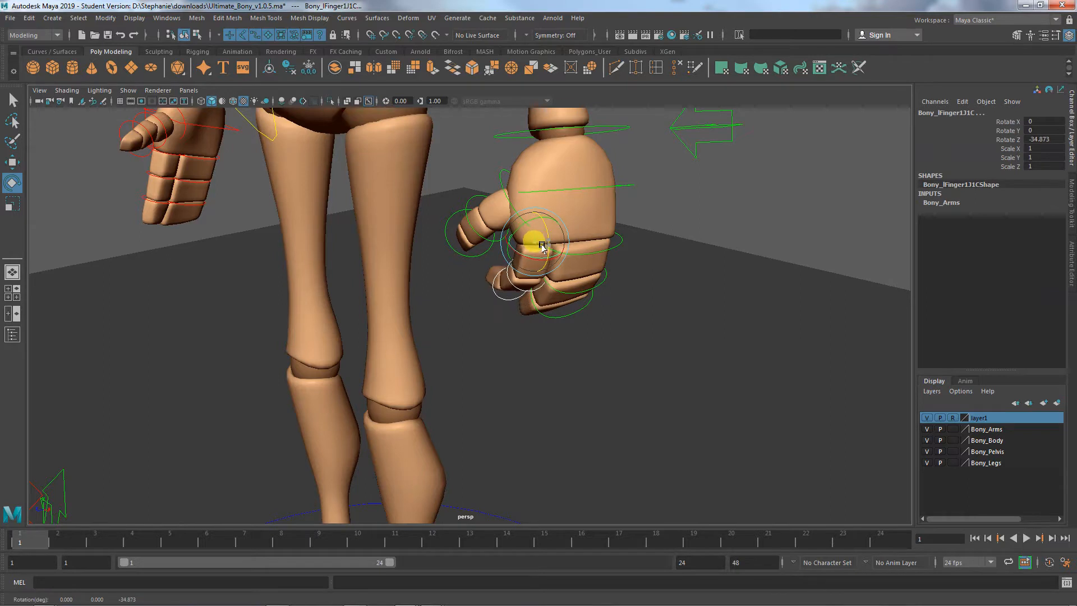
- Rotate the base joint of the left hand's second finger to about 5° in Y, undoing the excess rotation
left_click(608, 236)
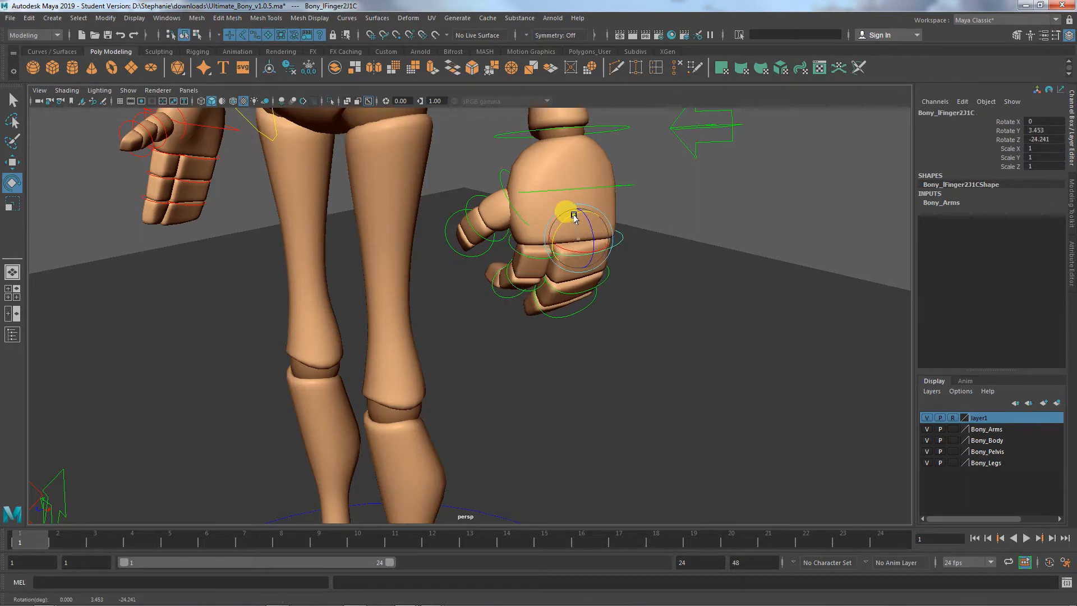
mouse_move(575, 215)
left_mouse_down()
mouse_move(594, 250)
mouse_move(559, 248)
mouse_move(571, 229)
mouse_move(552, 240)
mouse_move(557, 223)
left_mouse_up()
key("ctrl+z")
key("ctrl+z")
key("ctrl+z")
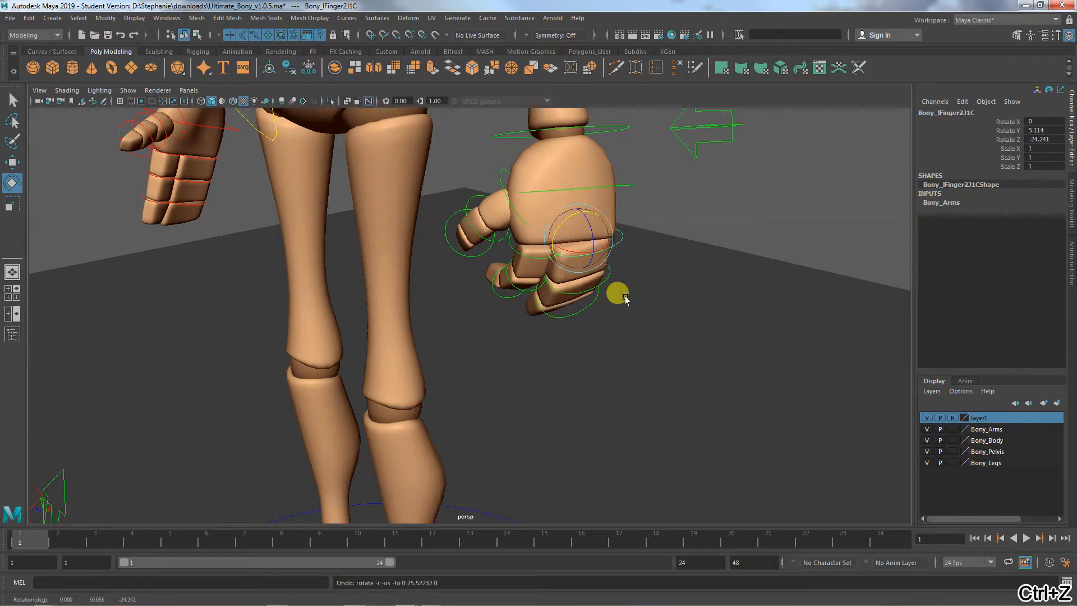
- Adjust the left hand's second finger by rotating its middle joint slightly and its base joint to about 9° in Y
left_click(609, 273)
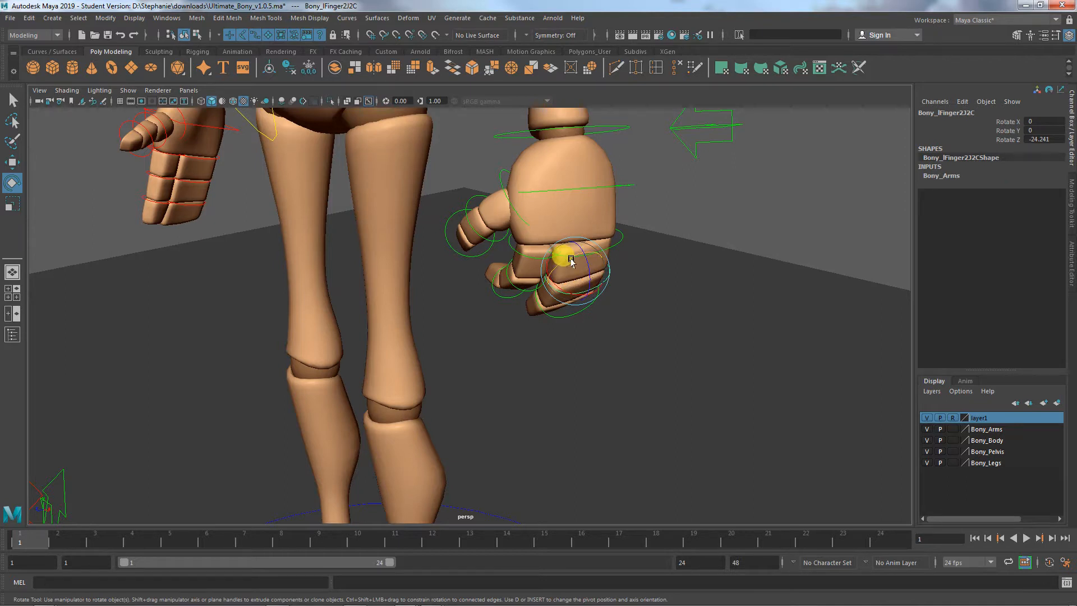
left_click_drag(571, 262, 567, 261)
left_click(614, 235)
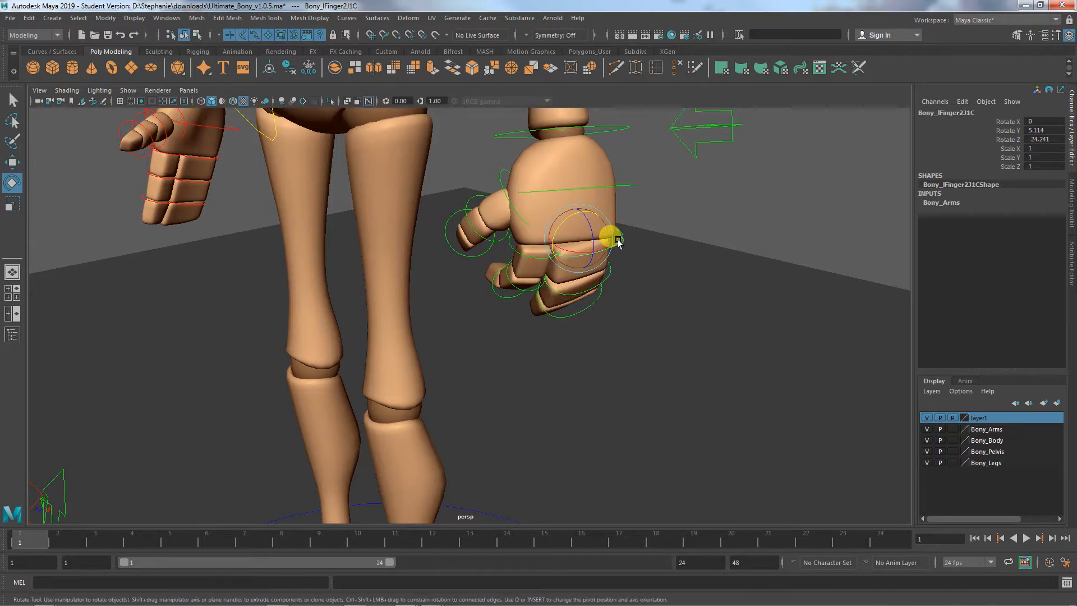
left_click_drag(568, 219, 566, 221)
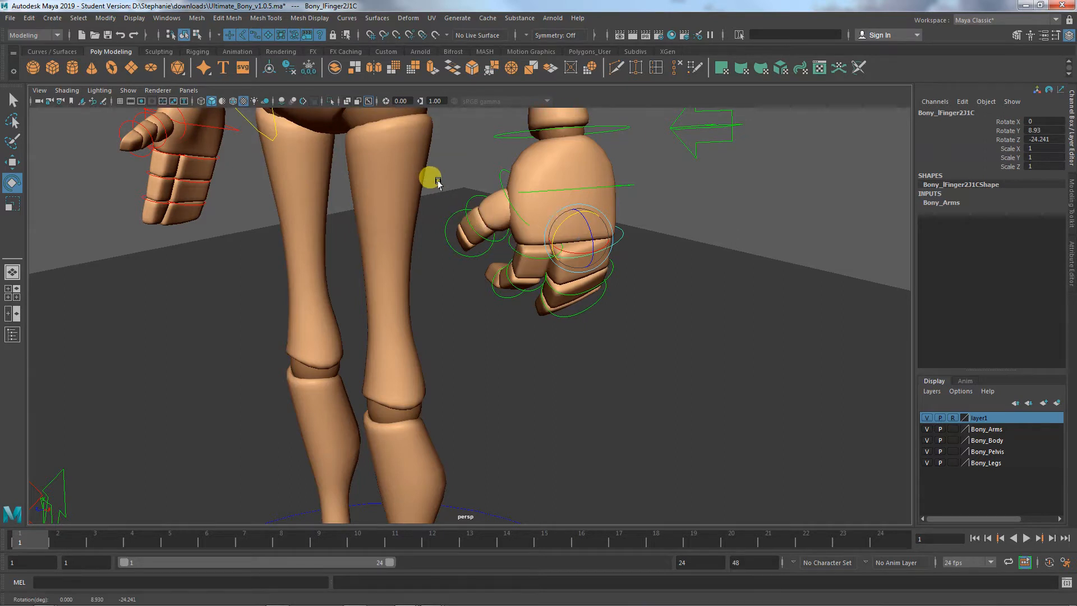
- Bend the outer joint of the left hand's thumb slightly further toward the palm
left_click(479, 230)
left_click_drag(479, 221, 475, 225)
left_click(501, 188)
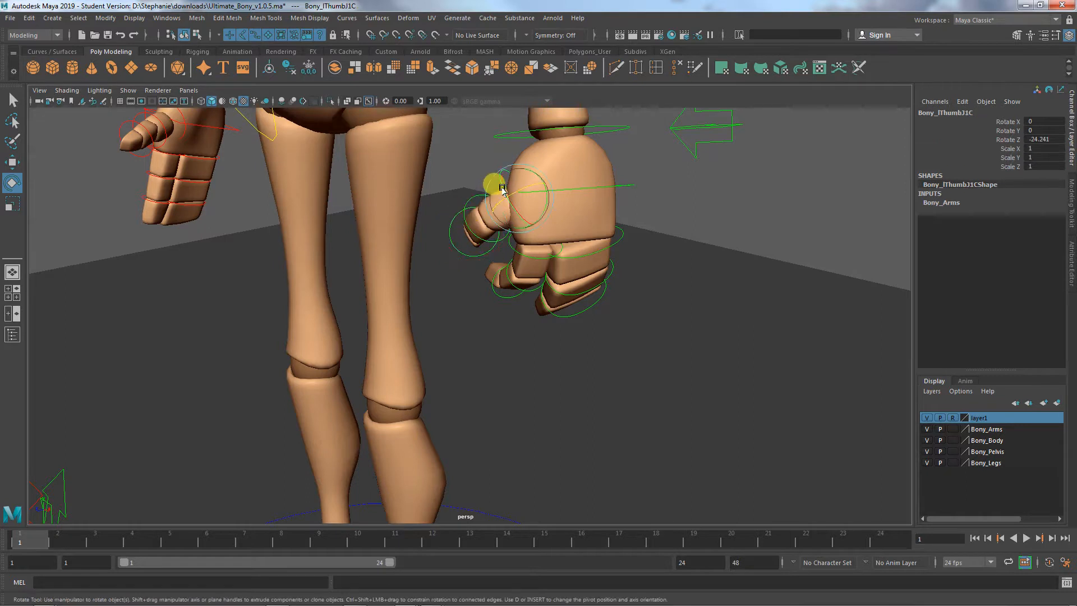
key("w")
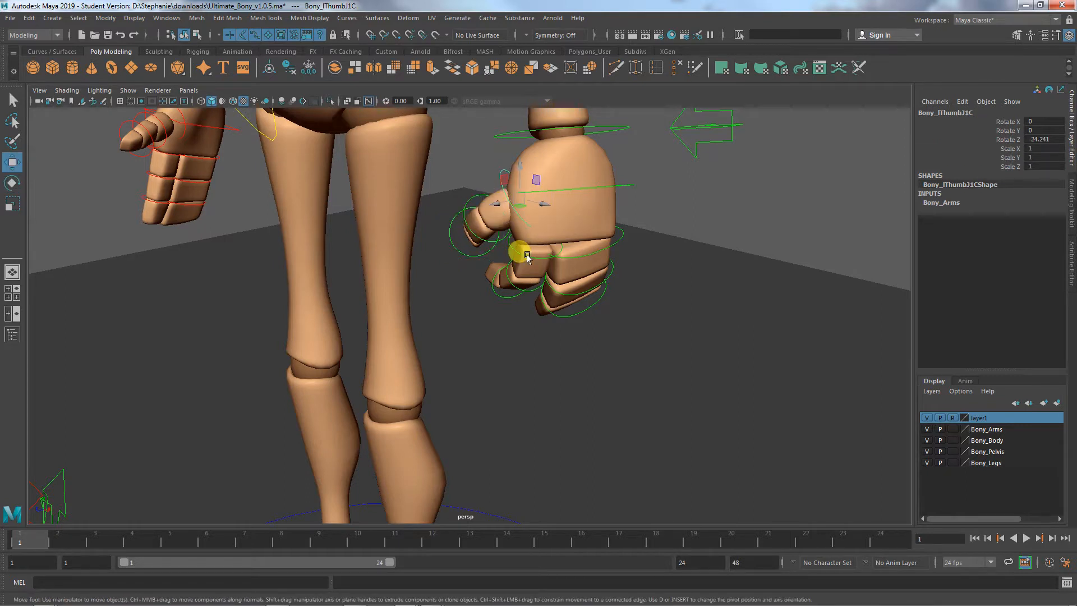
left_click(573, 252)
- Rotate the left palm control to about -9.5° in Z to cup the hand
left_click(626, 186)
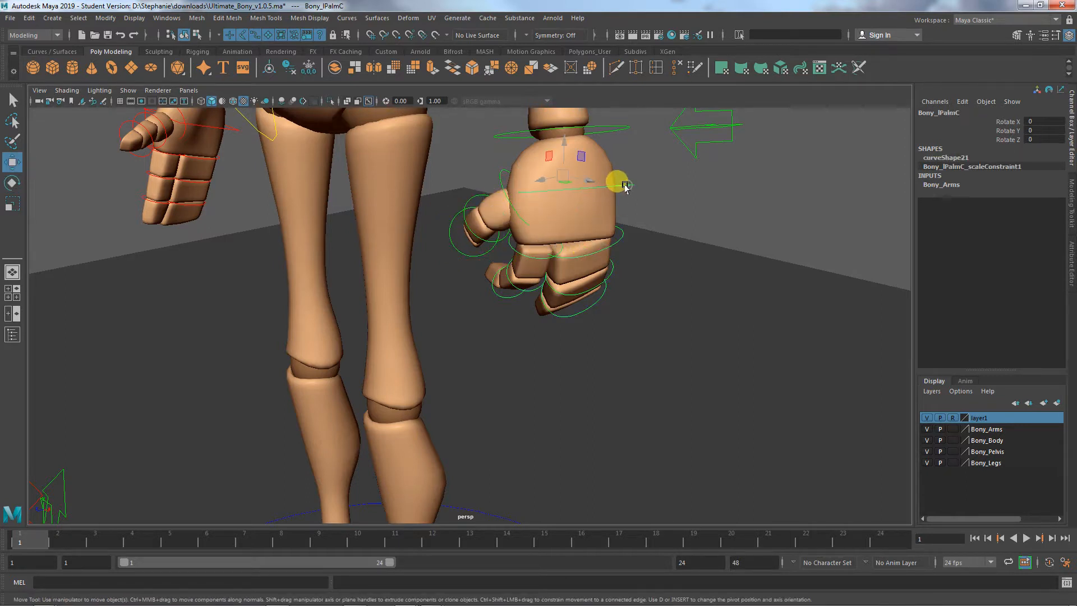
key("e")
left_click_drag(565, 159, 574, 165)
right_click_drag(641, 284, 588, 255, "alt")
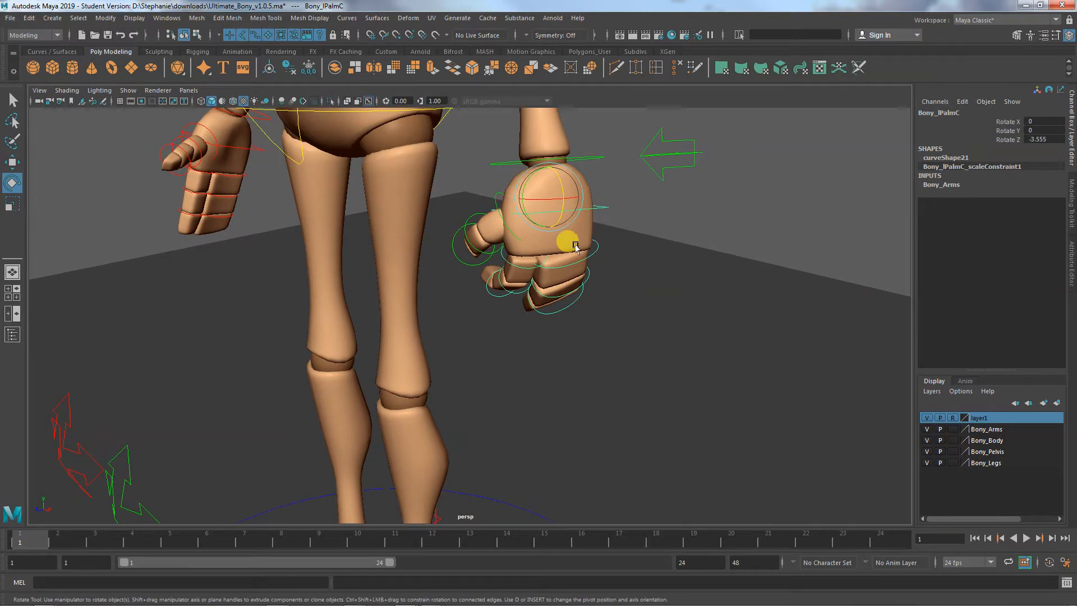
left_click_drag(549, 331, 626, 332, "alt")
mouse_move(561, 168)
left_mouse_down()
mouse_move(566, 192)
mouse_move(562, 174)
left_mouse_up()
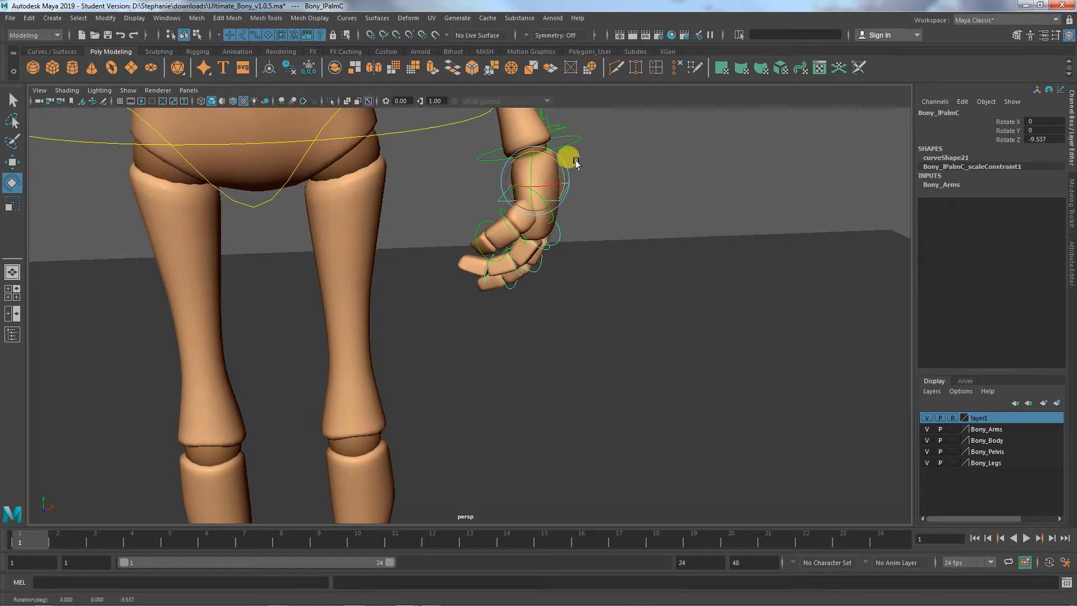
- Hide the NURBS curves to compare both hands from the front without controls, and show the curves again
left_click_drag(568, 310, 483, 243, "alt")
right_click_drag(553, 334, 477, 344, "alt")
left_click_drag(482, 344, 533, 320, "alt")
middle_click_drag(533, 320, 581, 418, "alt")
mouse_move(581, 417)
left_mouse_down("alt")
mouse_move(649, 408)
mouse_move(588, 405)
left_mouse_up("alt")
left_click(696, 427)
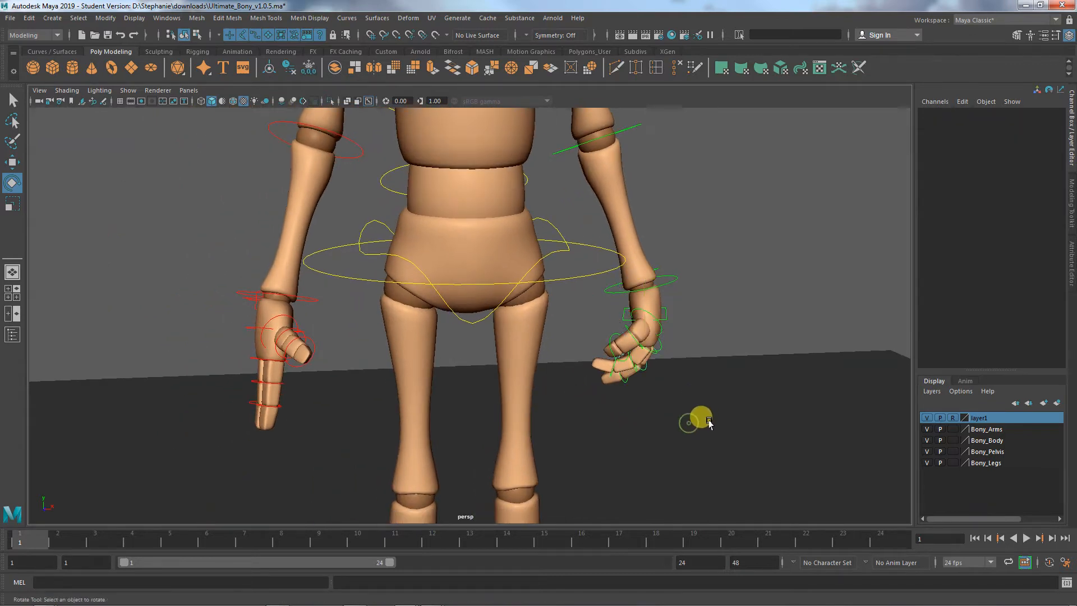
left_click_drag(708, 421, 427, 393, "alt")
left_click(128, 89)
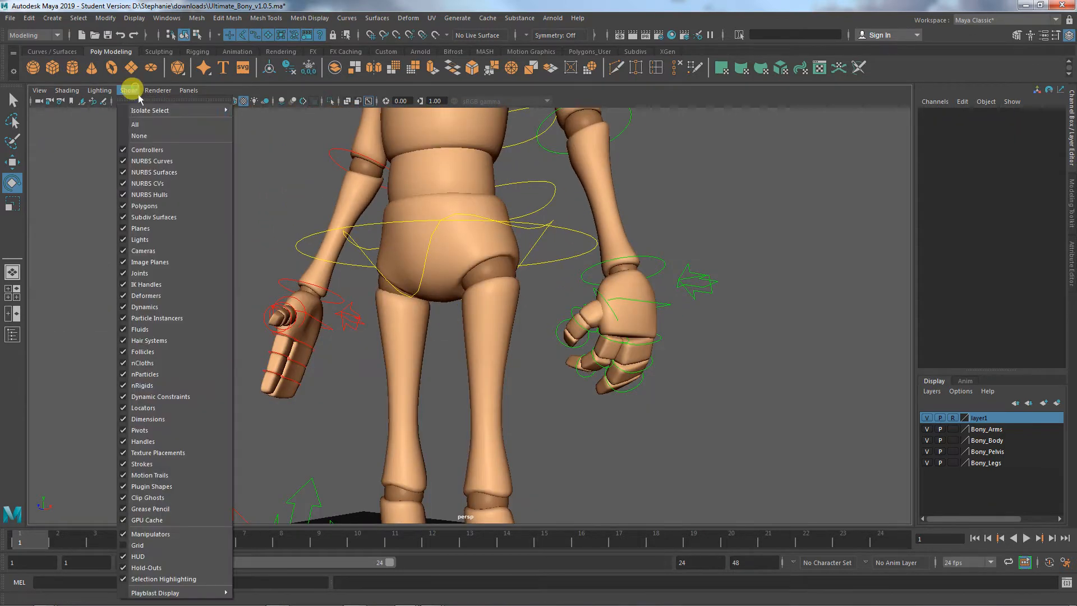
left_click(152, 161)
left_click_drag(589, 385, 626, 346, "alt")
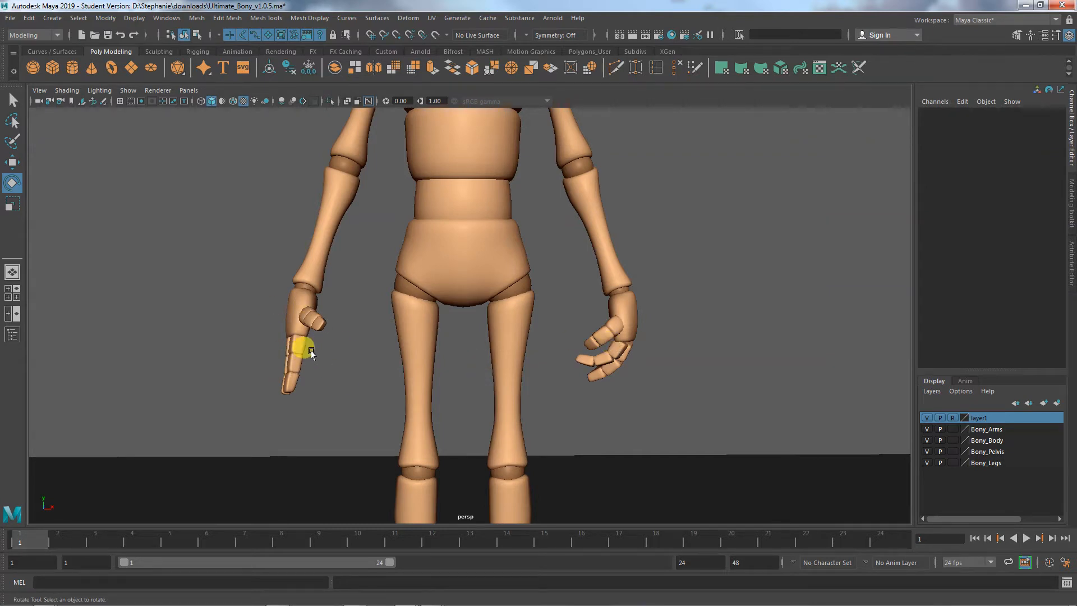
left_click(128, 91)
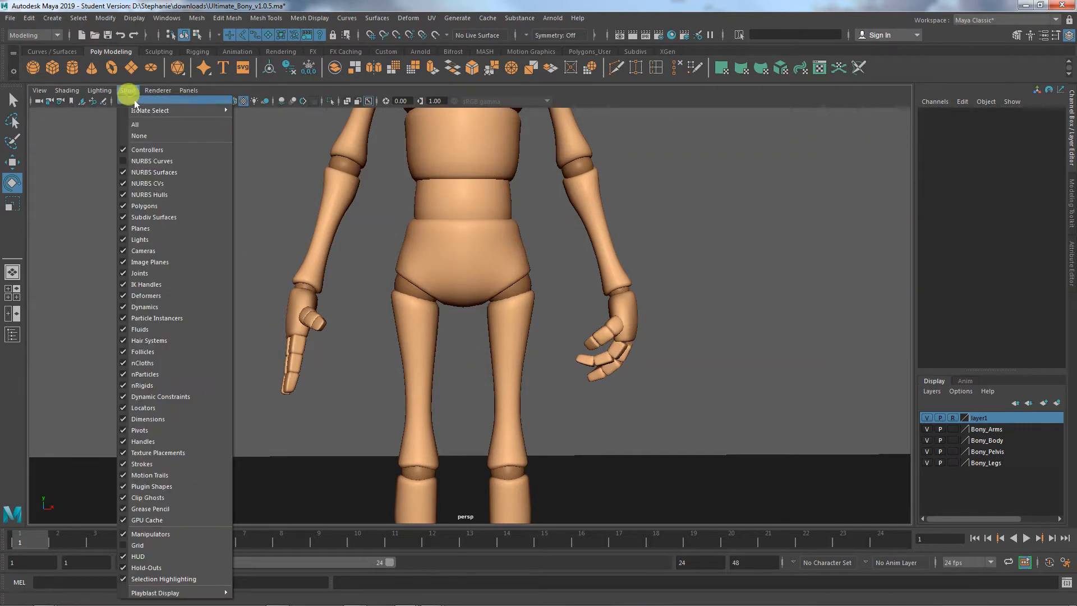
left_click(152, 162)
- Select the right hand's finger and thumb controls without the palm control and curl them together to about -22° in Z
left_click_drag(252, 337, 497, 348, "alt")
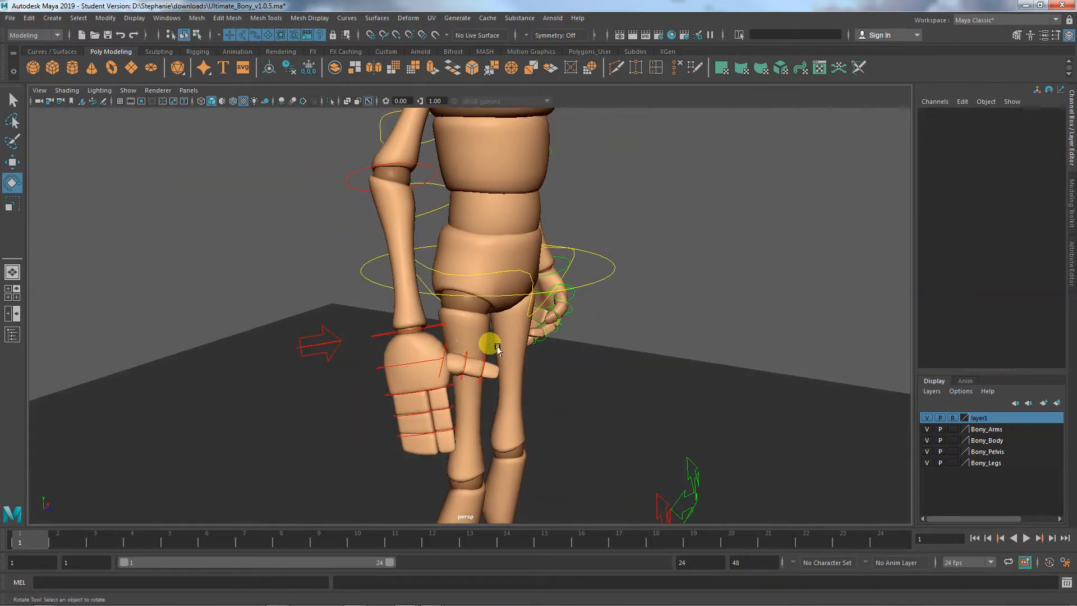
left_click(401, 443)
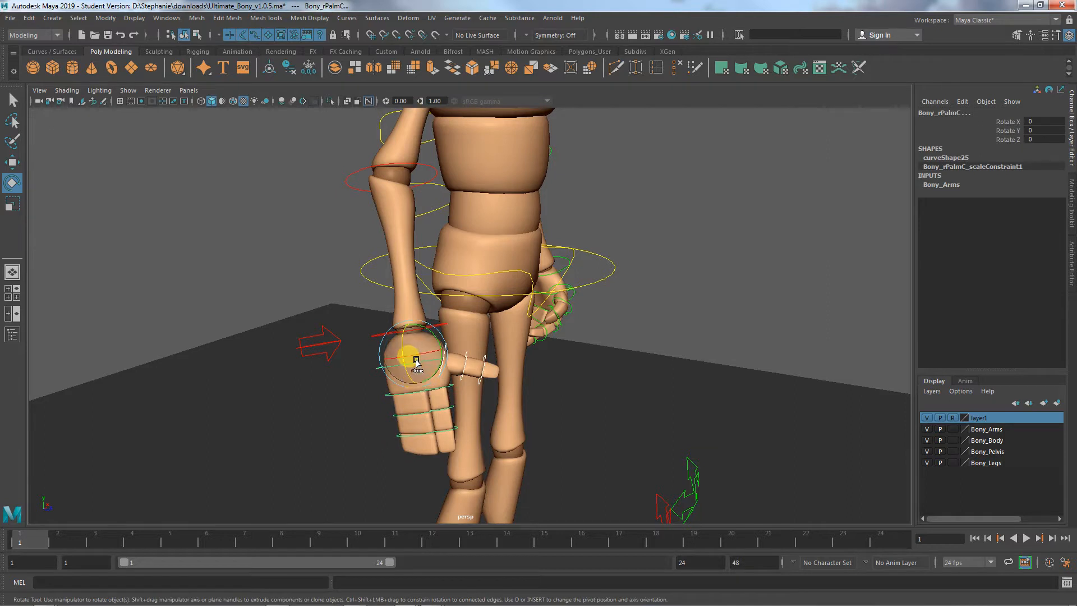
left_click_drag(376, 369, 377, 369)
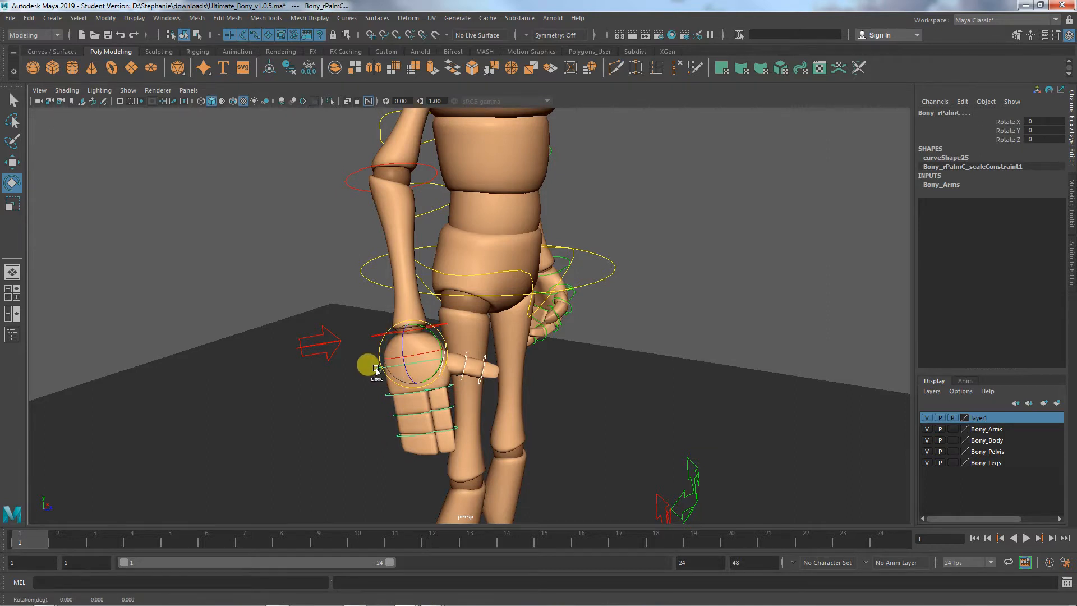
key("q")
left_click(386, 369)
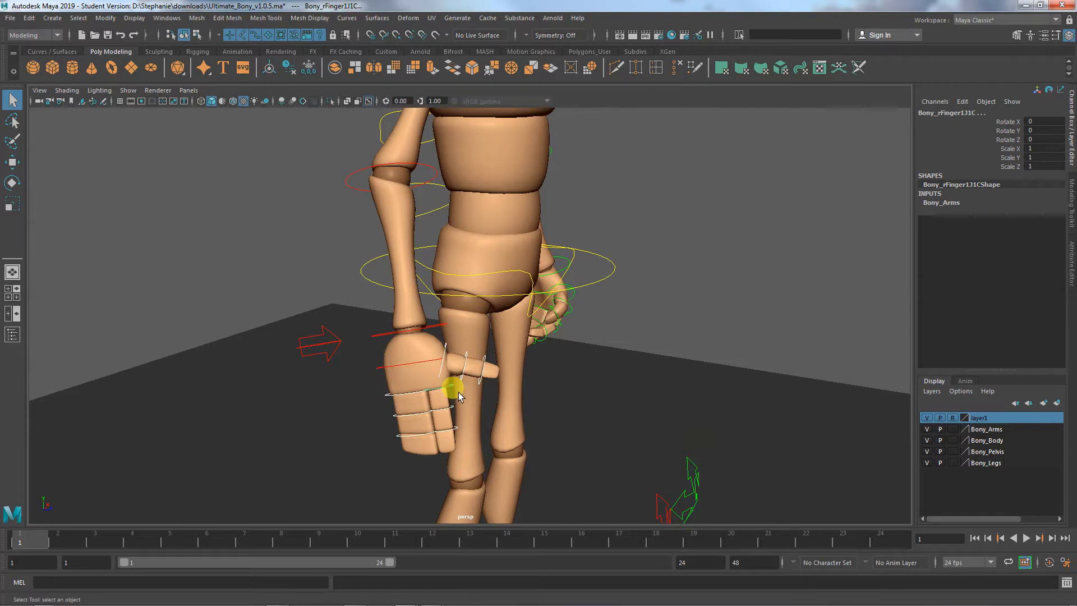
key("Down")
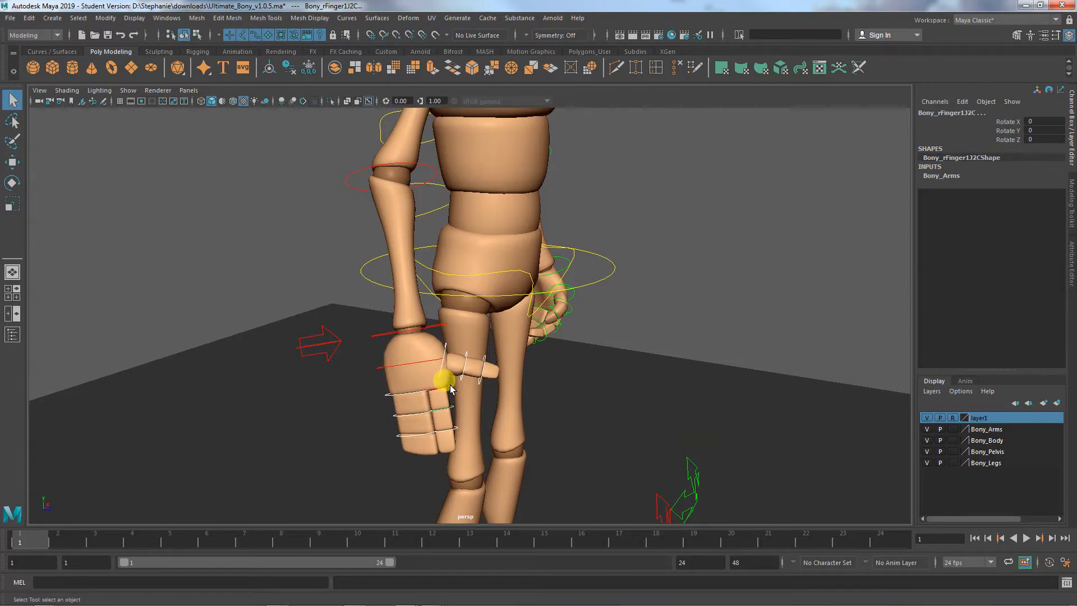
key("Up")
key("w")
key("e")
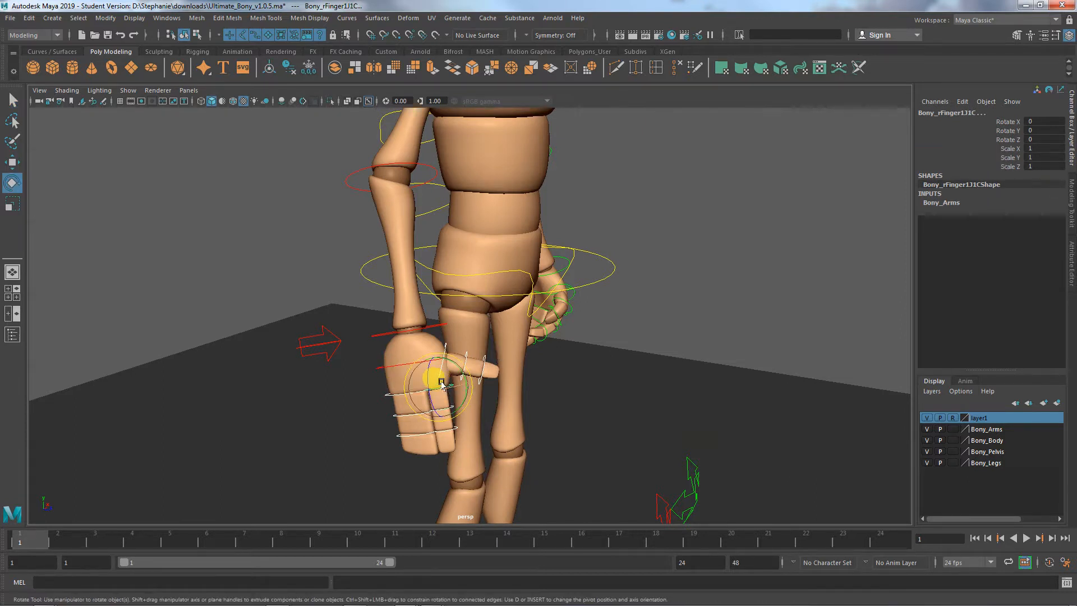
left_click_drag(426, 377, 427, 379)
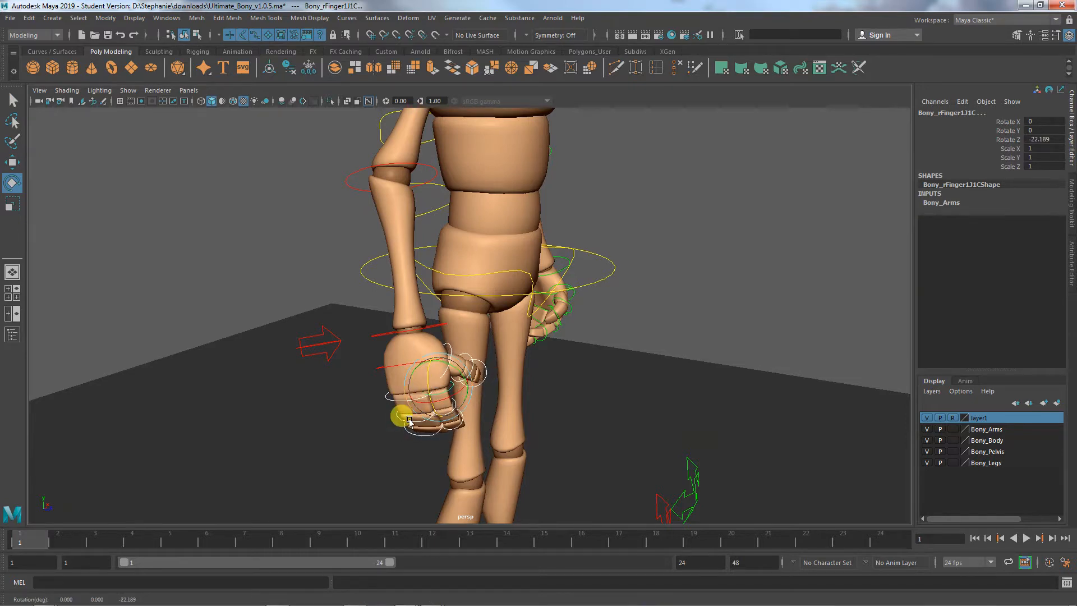
- Rotate the base joint of the right hand's second finger to about 9.5° in Y
middle_click_drag(409, 421, 388, 357, "alt")
right_click_drag(355, 357, 583, 373, "alt")
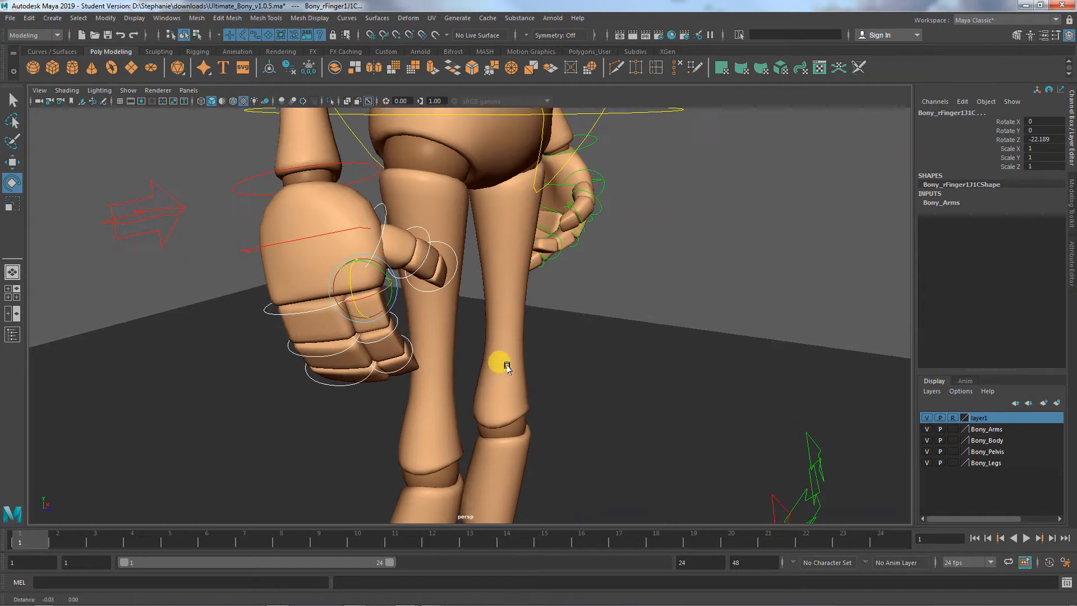
middle_click_drag(507, 368, 563, 366, "alt")
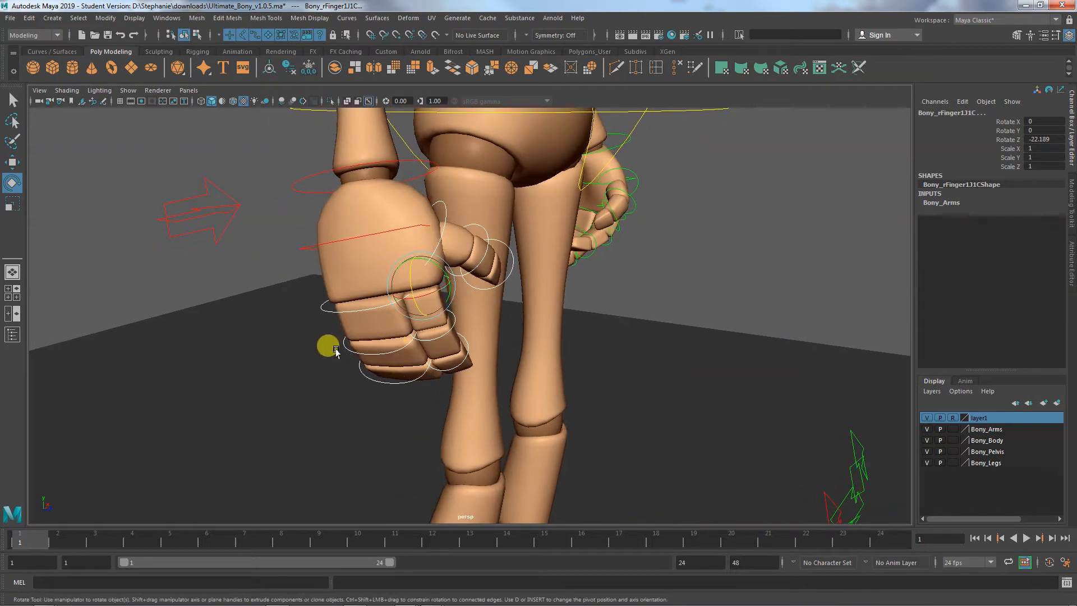
left_click(336, 314)
left_click(333, 310)
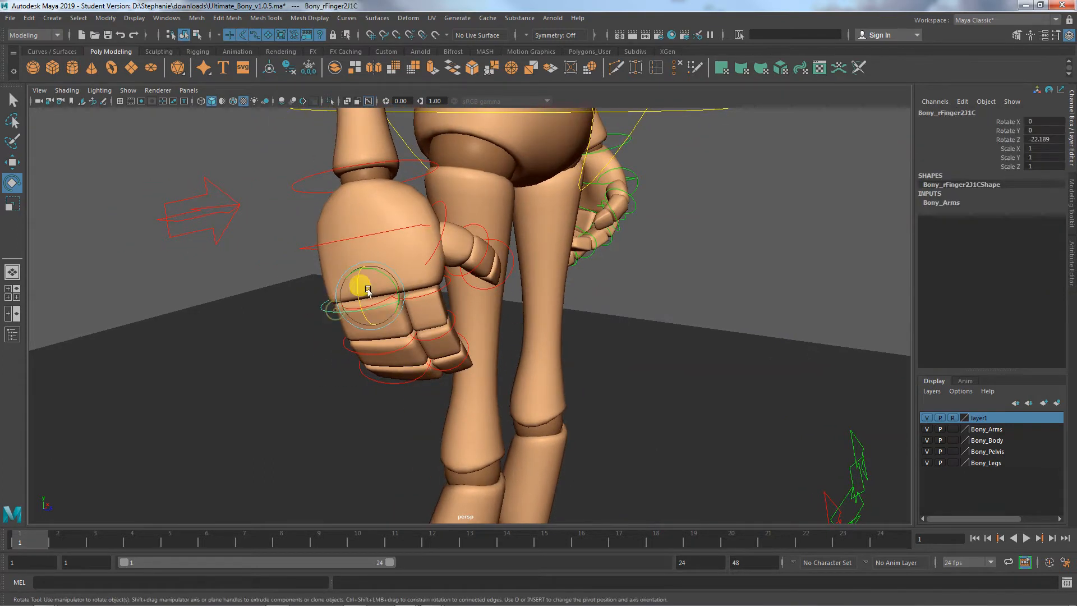
left_click_drag(381, 280, 387, 280)
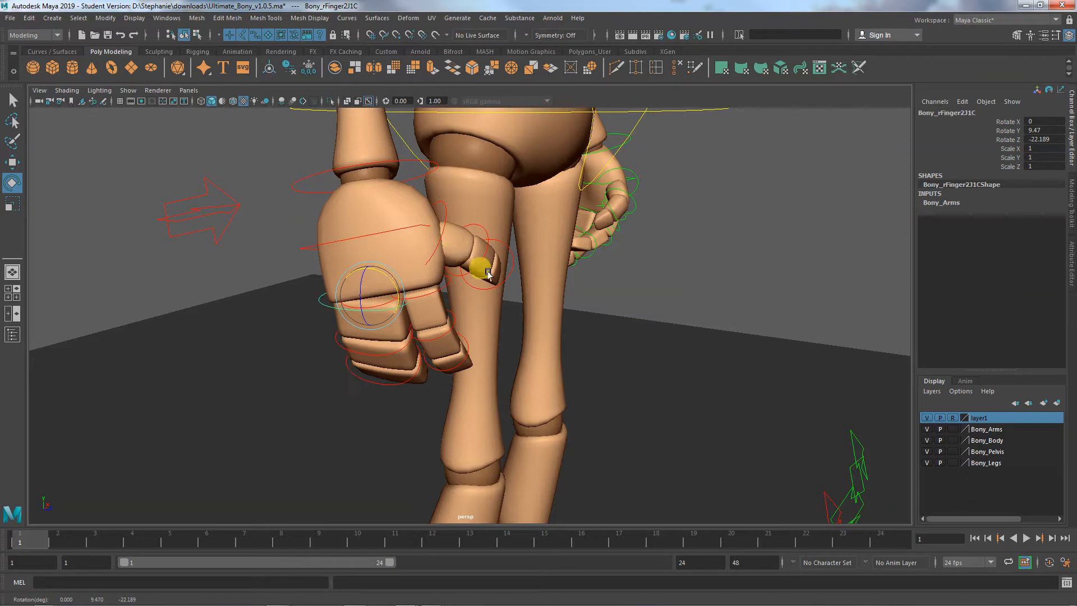
- Try rotating the head control to about 19° in X, 25° in Y and 14° in Z
left_click_drag(488, 273, 378, 323, "alt")
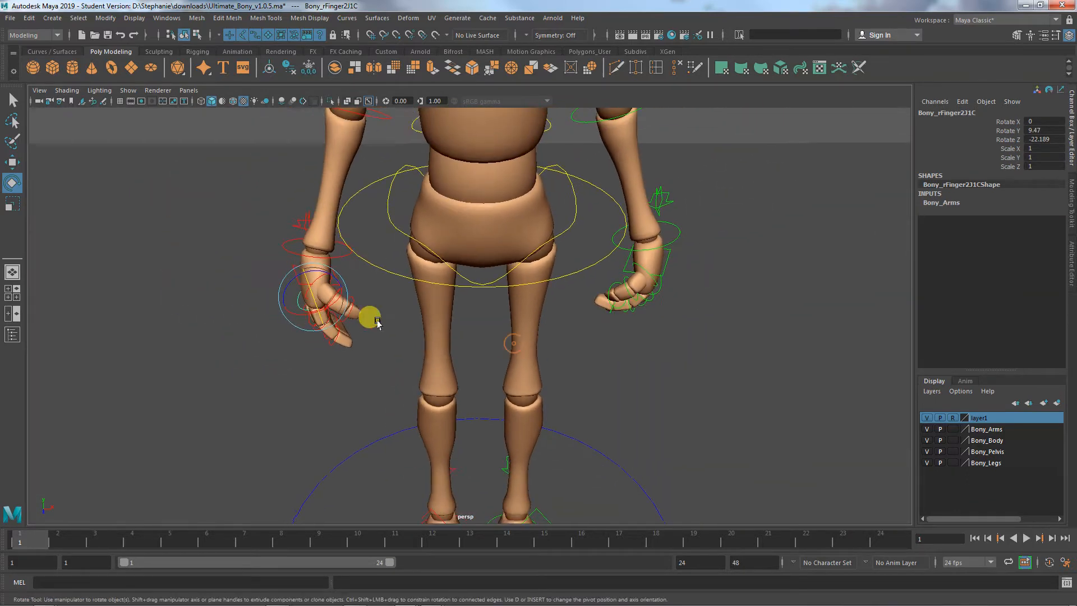
middle_click_drag(504, 321, 435, 449, "alt")
left_click_drag(435, 449, 528, 435, "alt")
right_click_drag(545, 435, 383, 430, "alt")
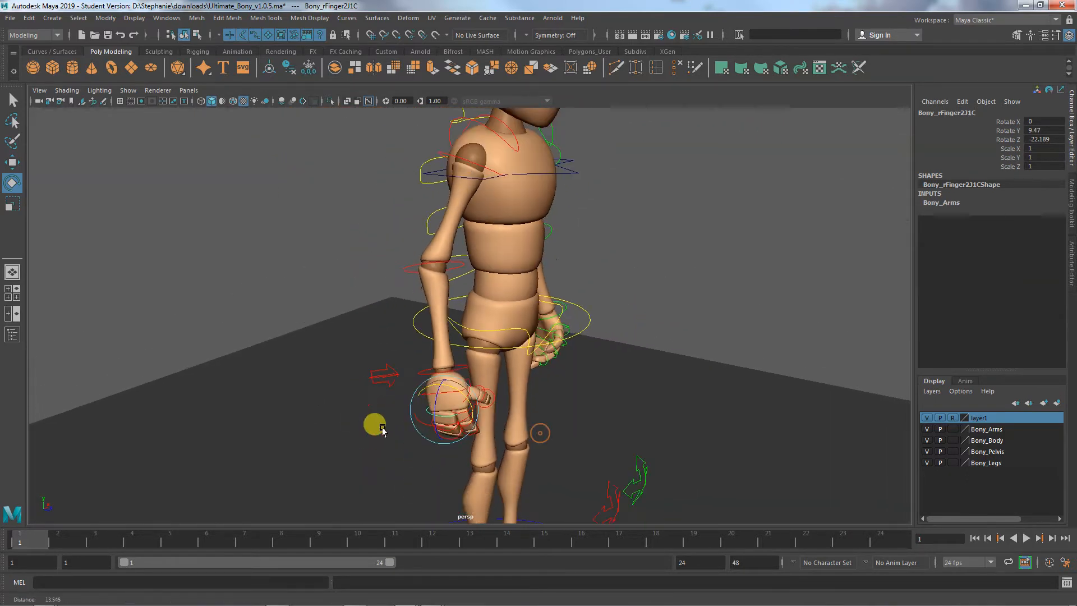
mouse_move(524, 423)
left_mouse_down("alt")
mouse_move(472, 443)
mouse_move(494, 378)
mouse_move(481, 464)
mouse_move(502, 420)
mouse_move(519, 427)
mouse_move(517, 387)
mouse_move(508, 432)
left_mouse_up("alt")
left_click(487, 200)
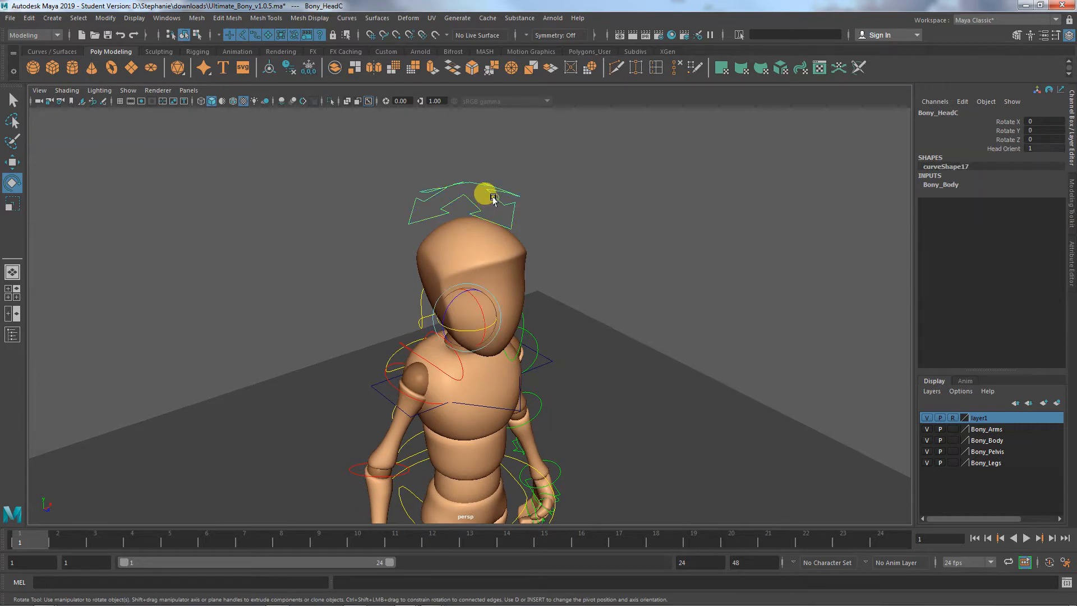
mouse_move(472, 302)
left_mouse_down()
mouse_move(481, 314)
mouse_move(445, 289)
mouse_move(481, 307)
mouse_move(469, 303)
left_mouse_up()
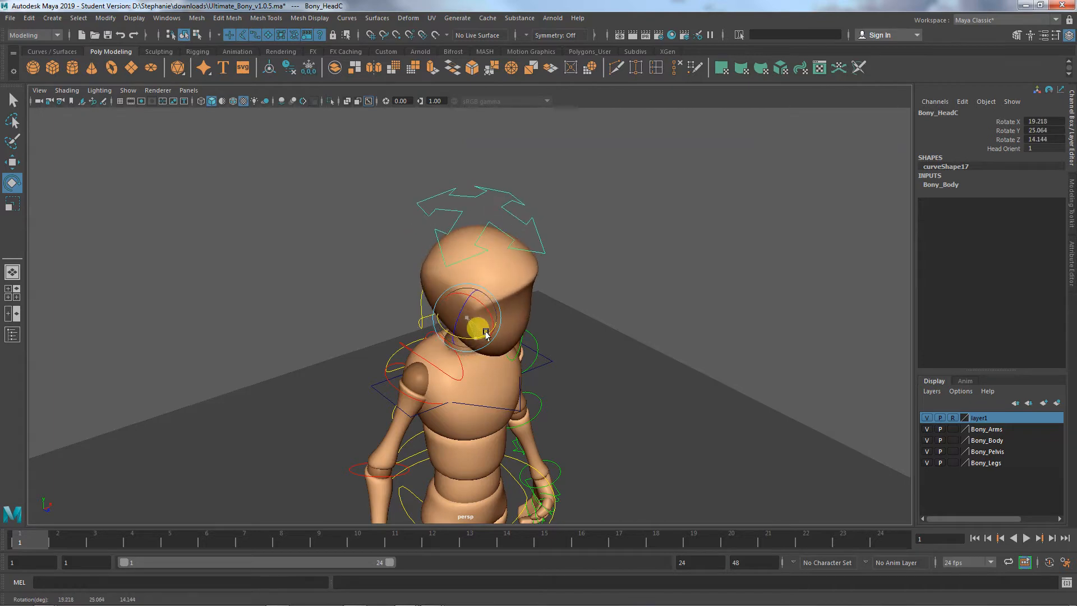
key("ctrl+z")
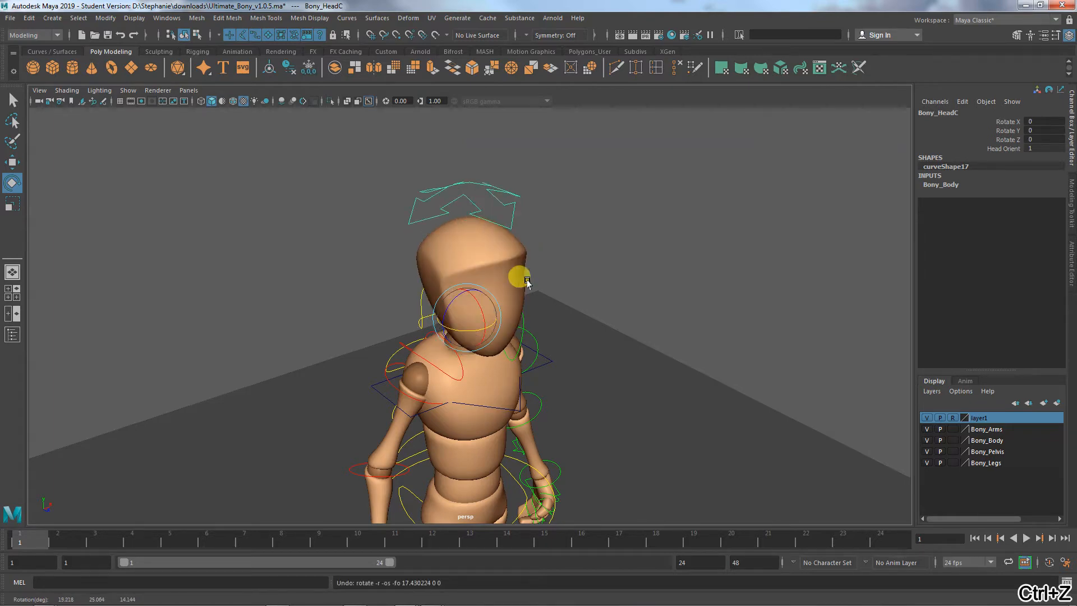
- Try rotating the neck control at the base of the neck, and undo the rotation
left_click_drag(489, 366, 517, 348, "alt")
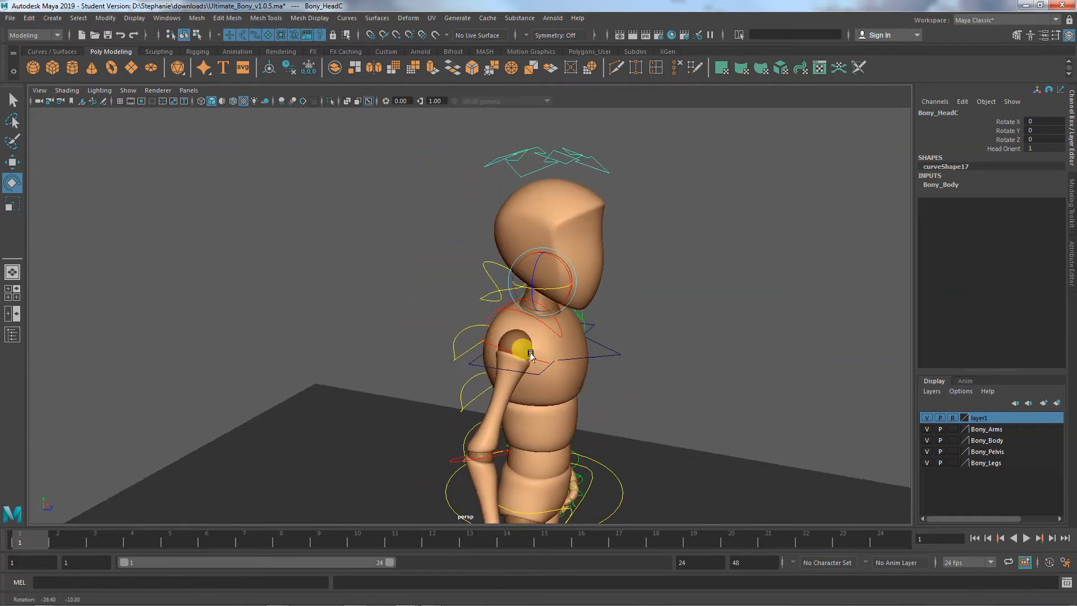
left_click(487, 272)
left_click_drag(554, 303, 554, 329)
key("ctrl+z")
middle_click_drag(554, 330, 484, 251, "alt")
right_click_drag(486, 252, 611, 306, "alt")
middle_click_drag(611, 305, 617, 376, "alt")
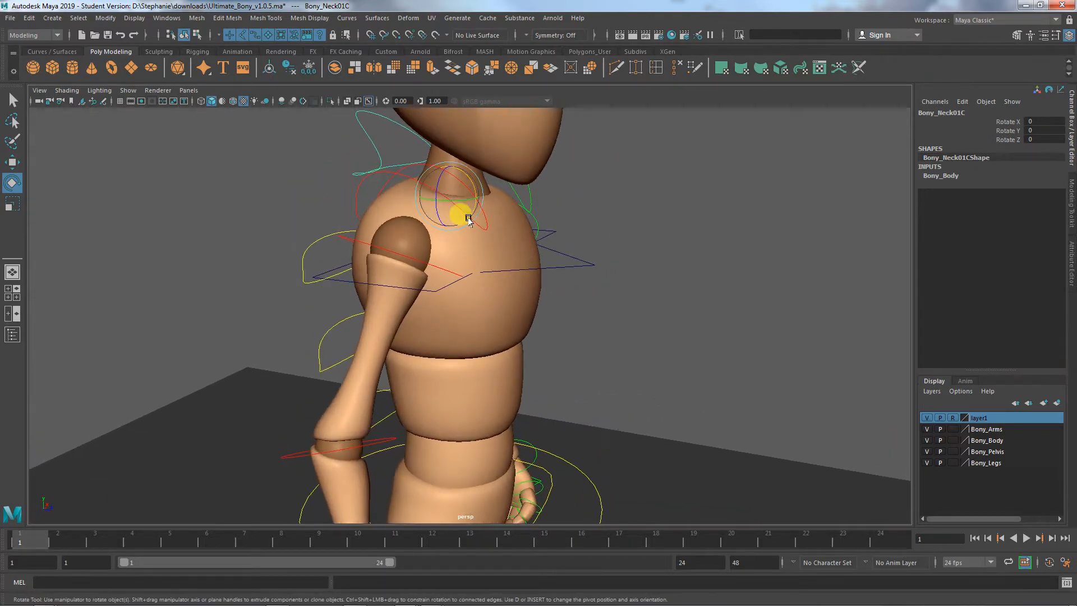
- Select the head control and rotate it very slightly, to about 0.3° in Z
middle_click_drag(467, 216, 486, 354, "alt")
right_click_drag(486, 354, 501, 116, "alt")
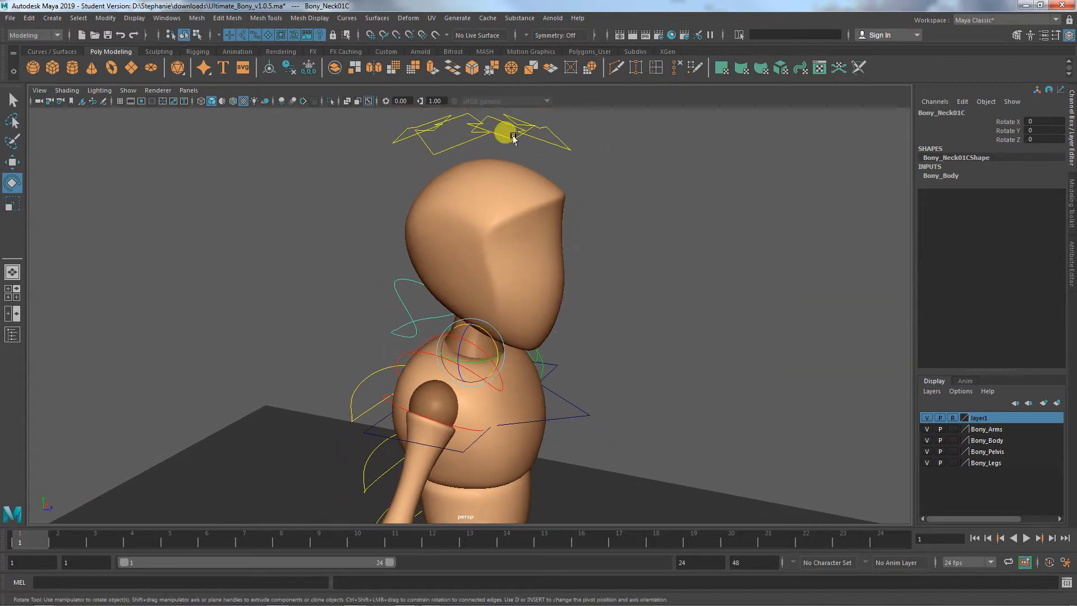
left_click(514, 137)
left_click_drag(487, 340, 442, 303, "alt")
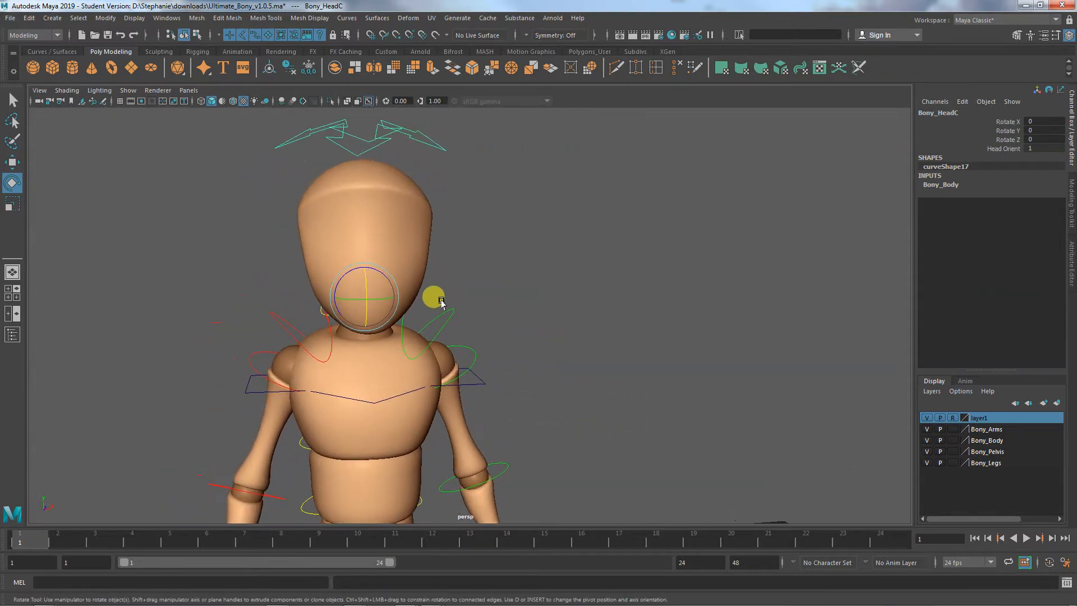
left_click(377, 275)
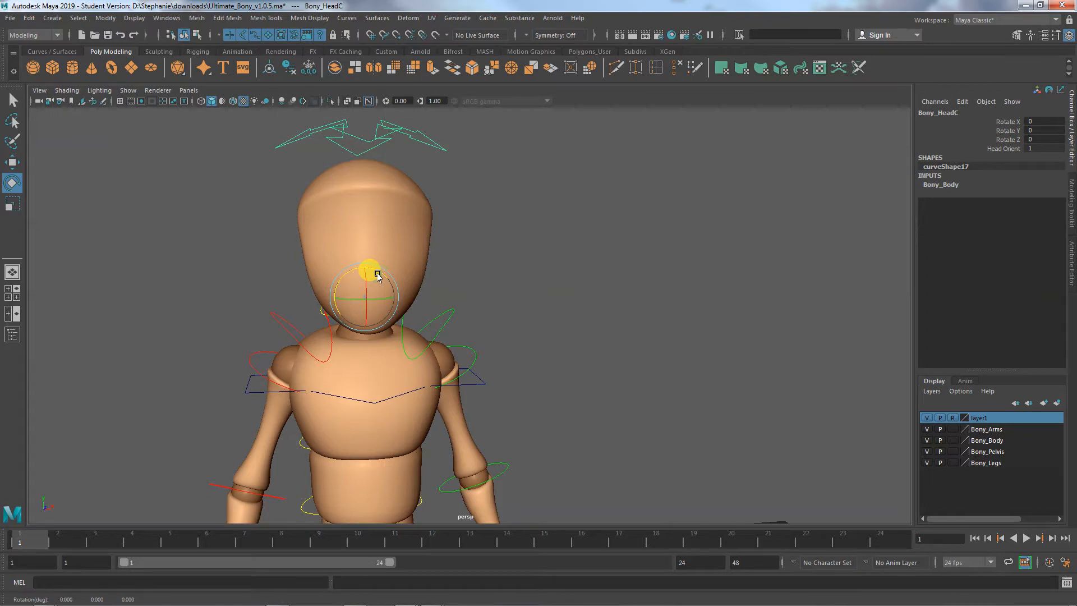
left_click_drag(377, 276, 558, 250, "alt")
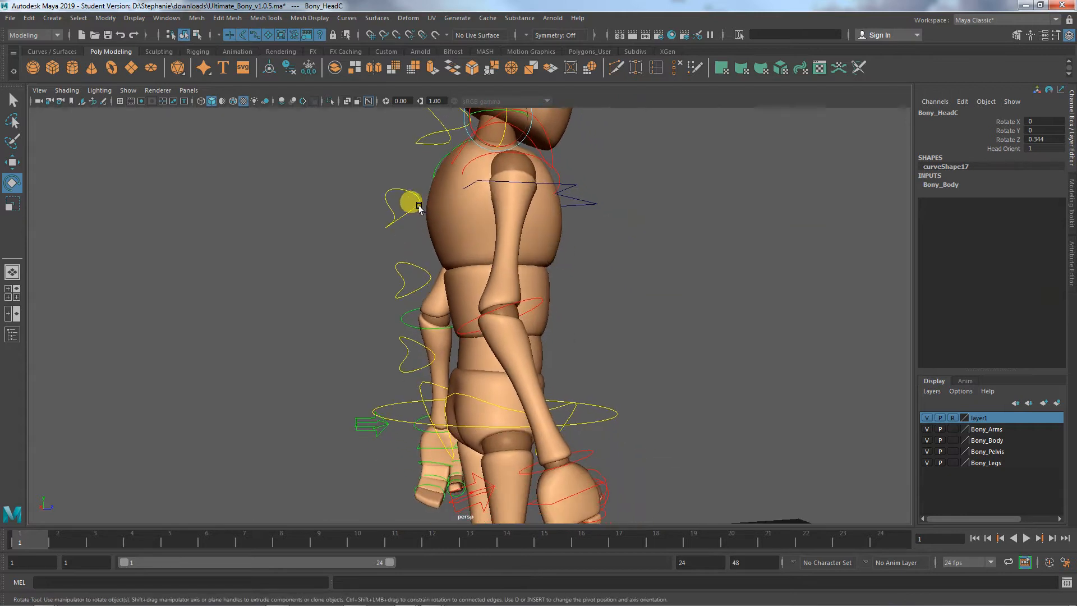
- Try rotating the lowest spine FK control to about 6.4° in X, and undo the rotations
left_click(420, 263)
left_click(417, 359)
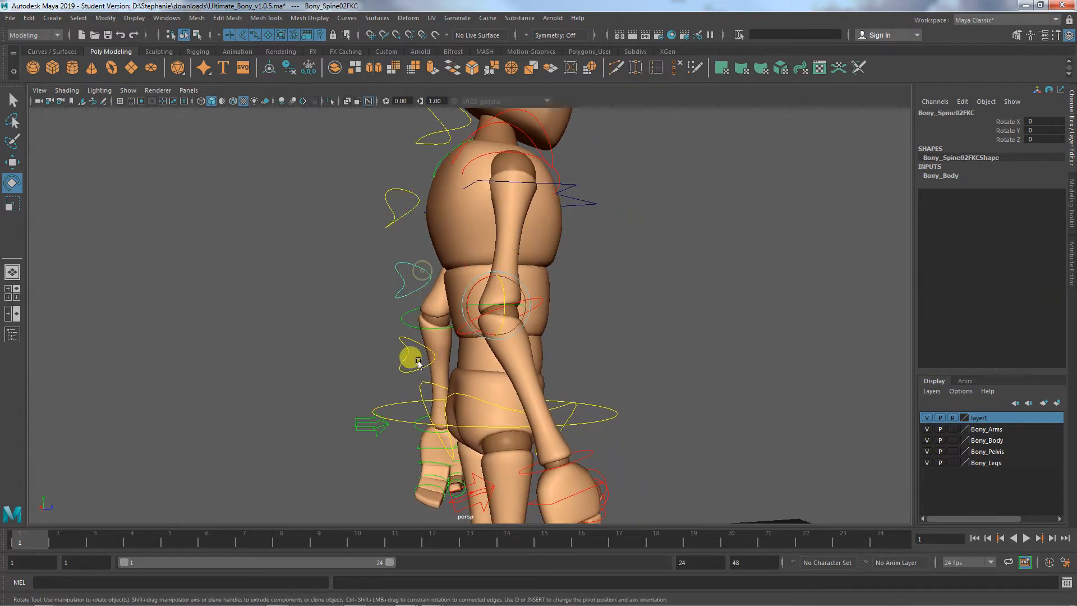
left_click(420, 344)
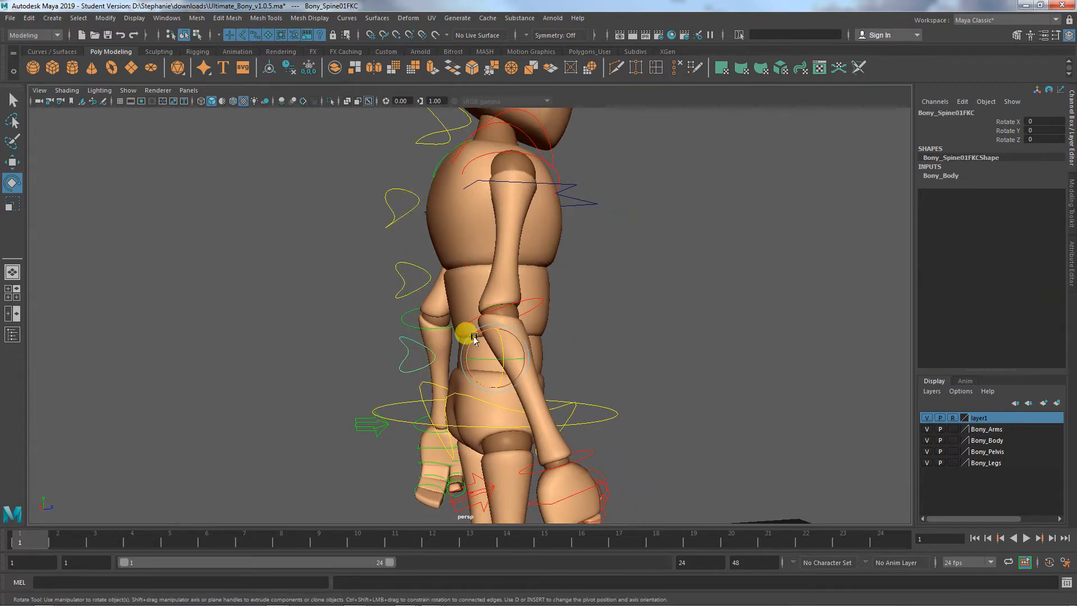
mouse_move(476, 339)
left_mouse_down()
mouse_move(471, 329)
mouse_move(484, 355)
mouse_move(496, 354)
mouse_move(485, 356)
left_mouse_up()
key("ctrl+z")
key("ctrl+z")
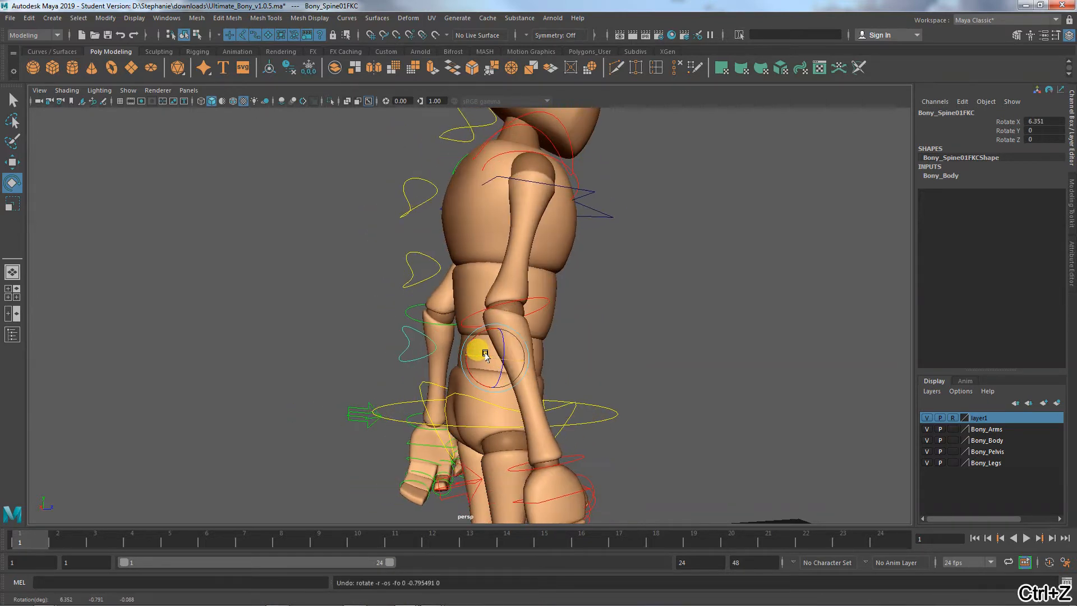
- Try rotating the middle spine FK control to about -7.5° in Y and the upper one to about 4.5° in Y, undoing each
left_click(415, 266)
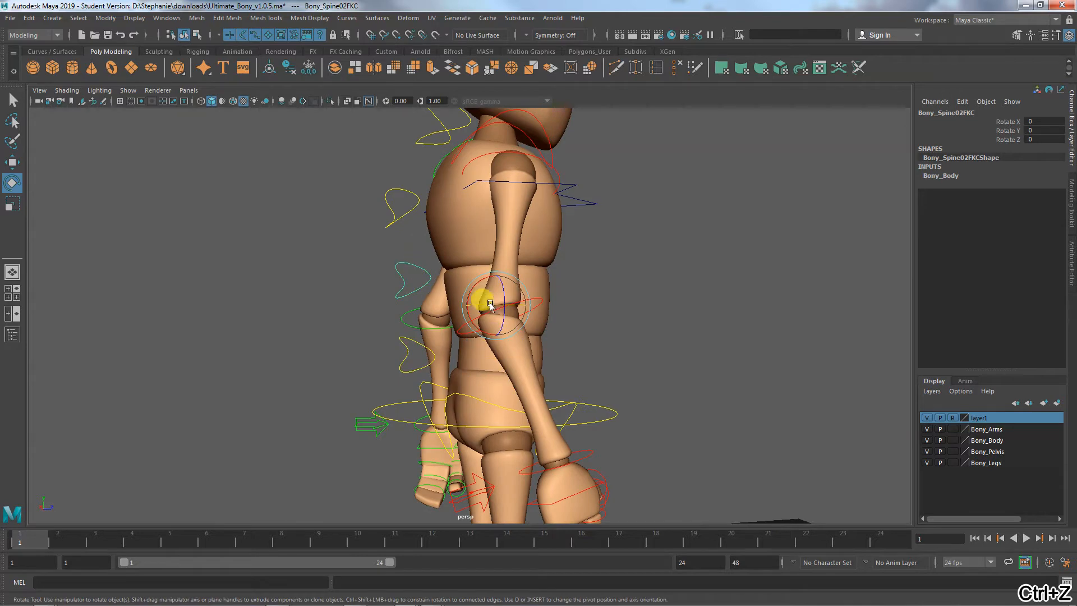
left_click_drag(481, 299, 487, 305)
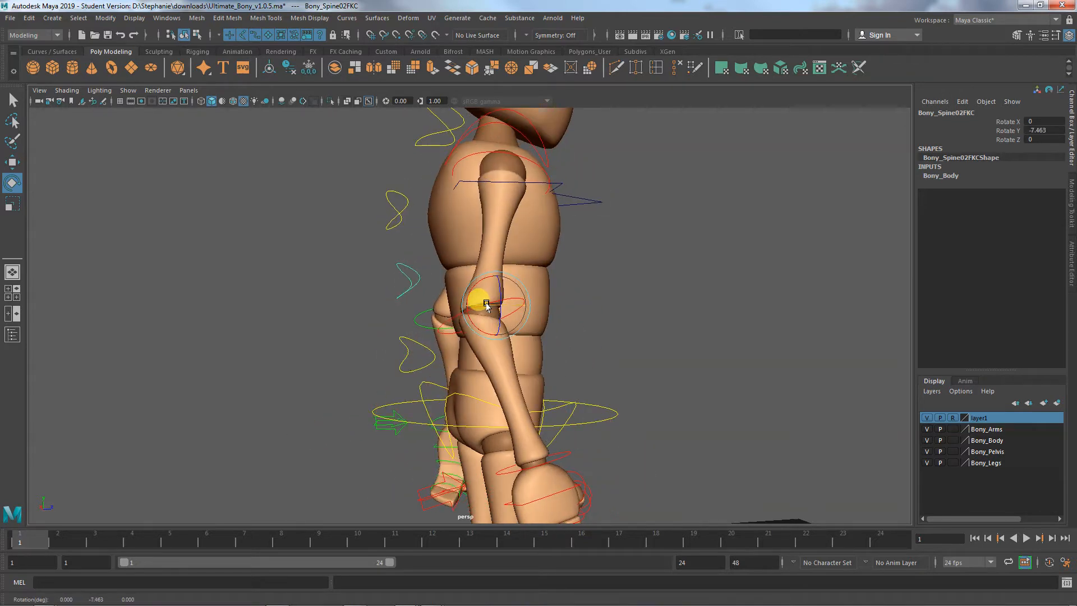
key("ctrl+z")
left_click(406, 210)
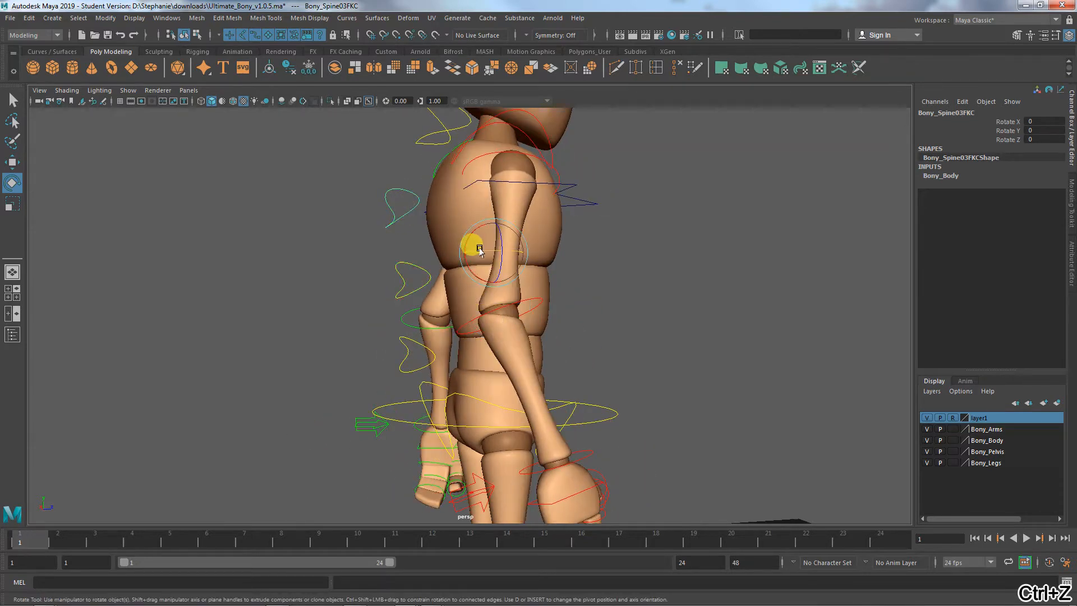
mouse_move(480, 249)
left_mouse_down()
mouse_move(493, 247)
mouse_move(482, 251)
left_mouse_up()
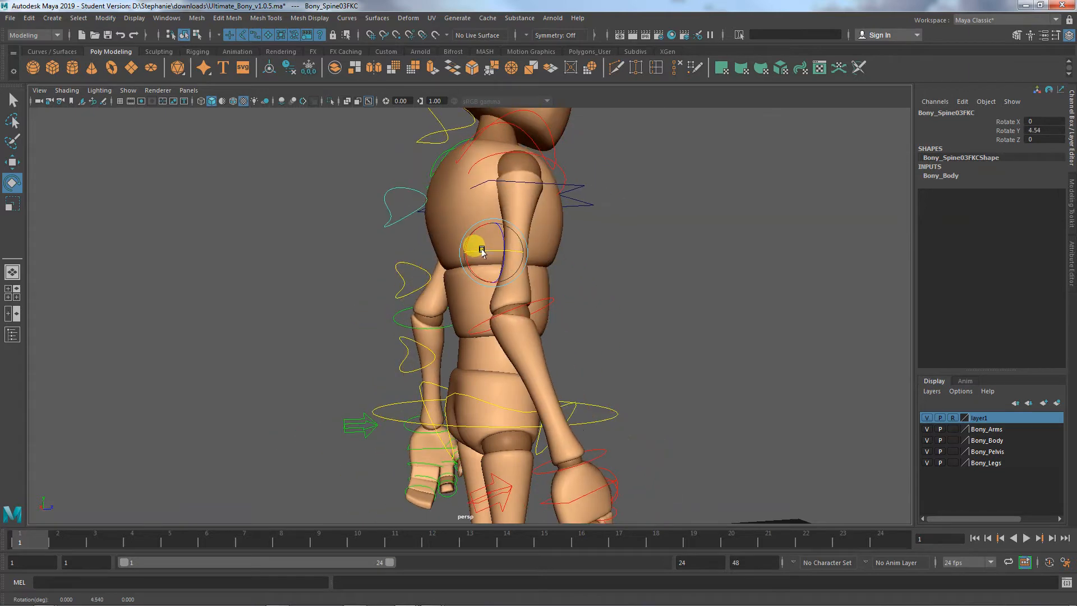
key("ctrl+z")
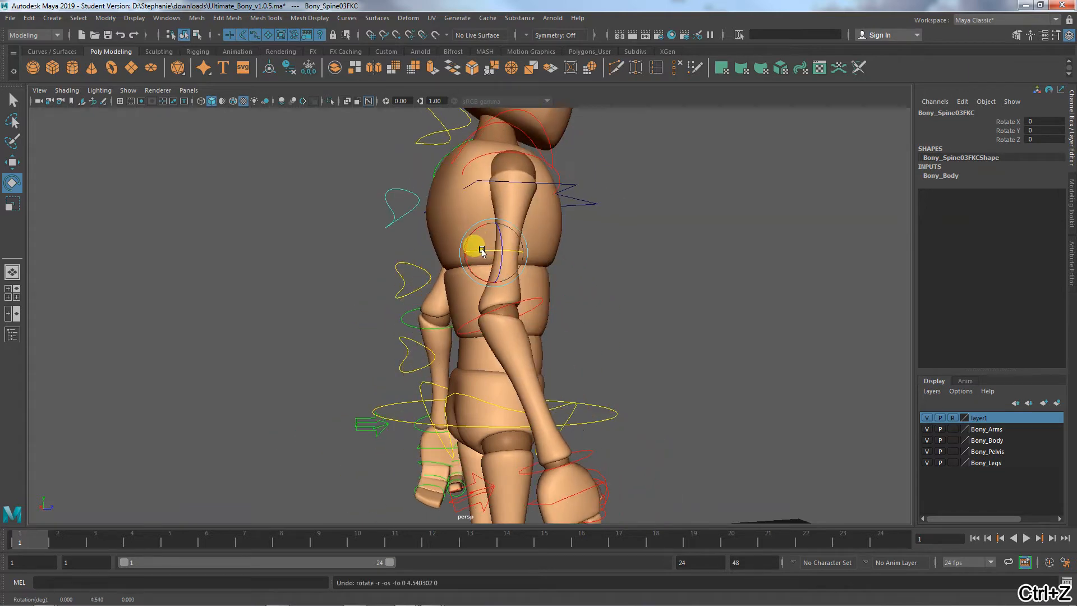
- Try twisting the middle spine FK control to about 27.6° in Y and rotating the lowest spine FK control, undoing each rotation
left_click(416, 265)
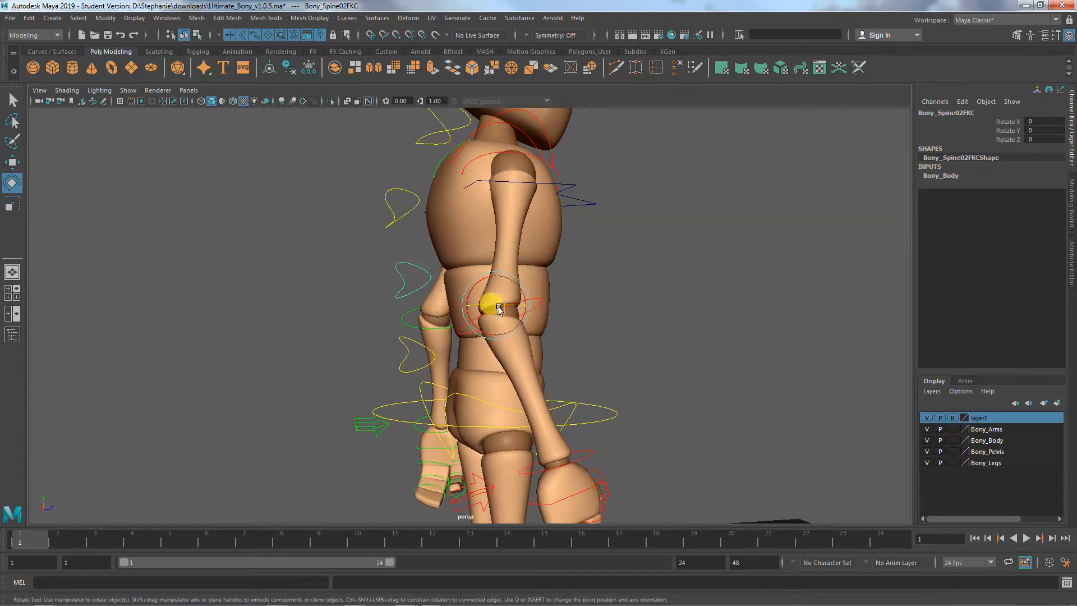
left_click_drag(498, 307, 501, 307)
key("ctrl+z")
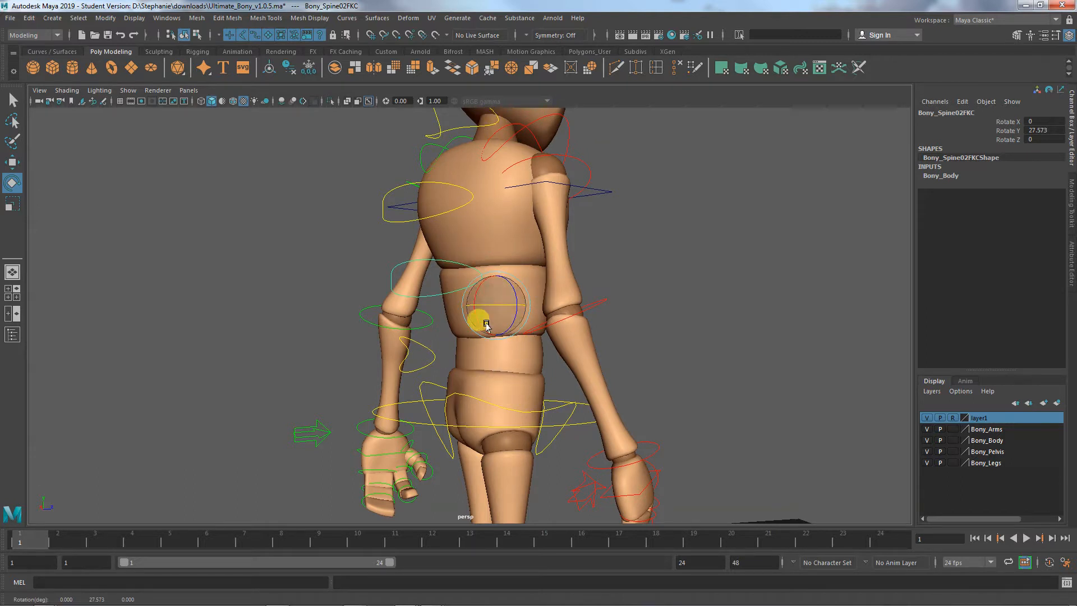
key("ctrl+z")
key("ctrl+z")
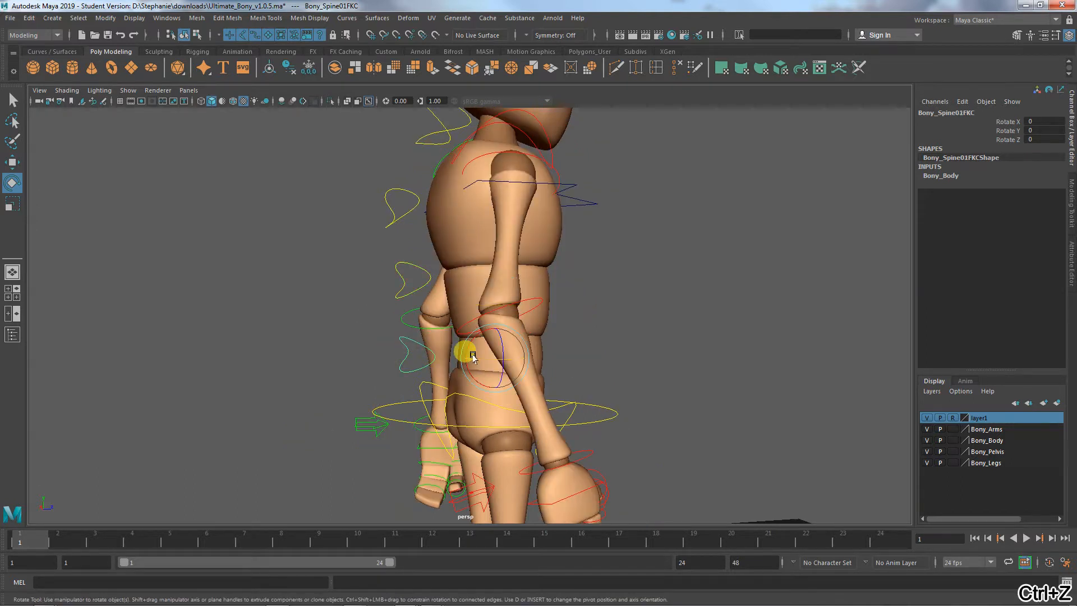
left_click_drag(475, 361, 545, 381)
key("ctrl+z")
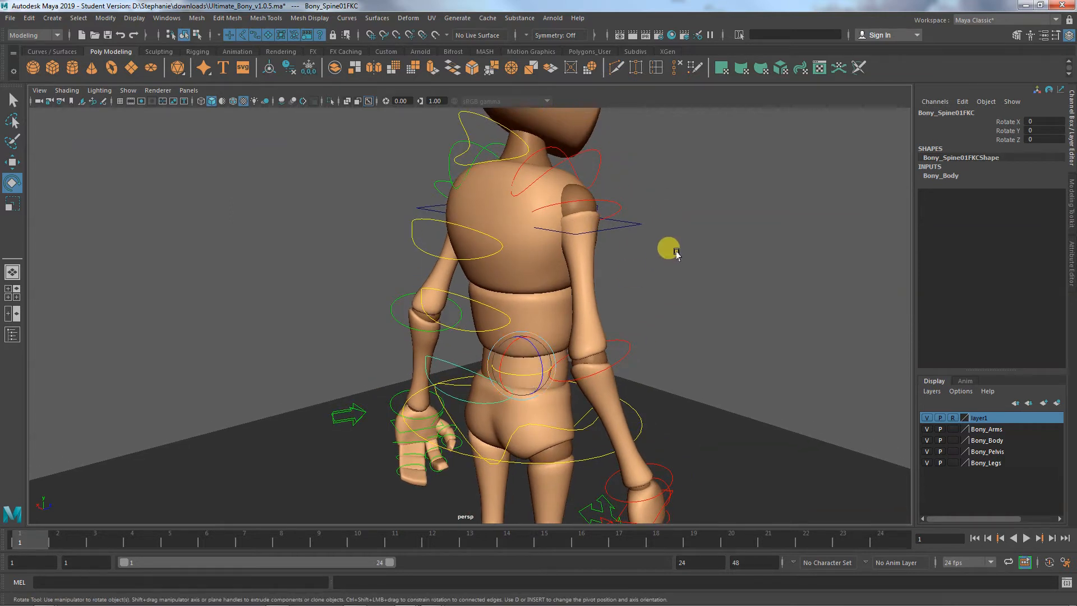
- Try rotating the chest's top spine IK control to about 16° and 4.8° in X, and undo the rotations and the selection
left_click(638, 226)
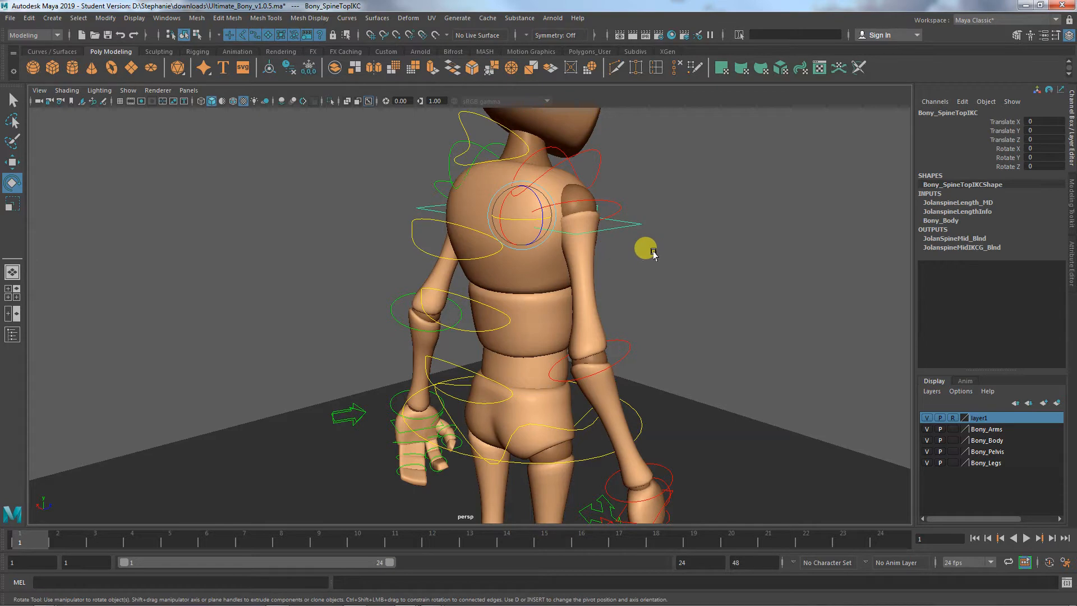
left_click_drag(667, 266, 589, 271, "alt")
middle_click_drag(605, 266, 667, 254, "alt")
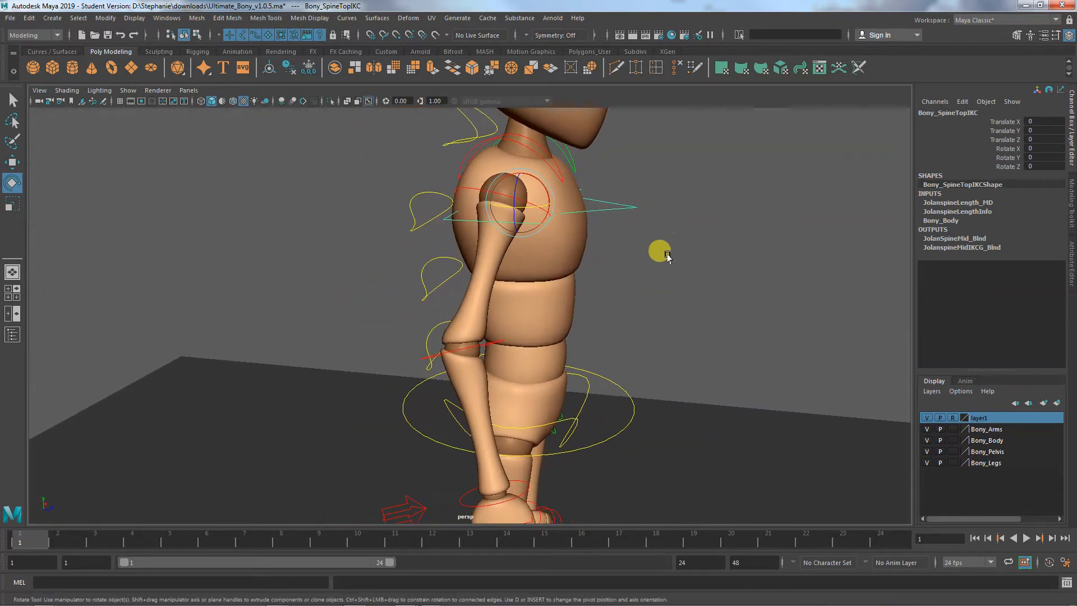
left_click_drag(559, 194, 549, 195)
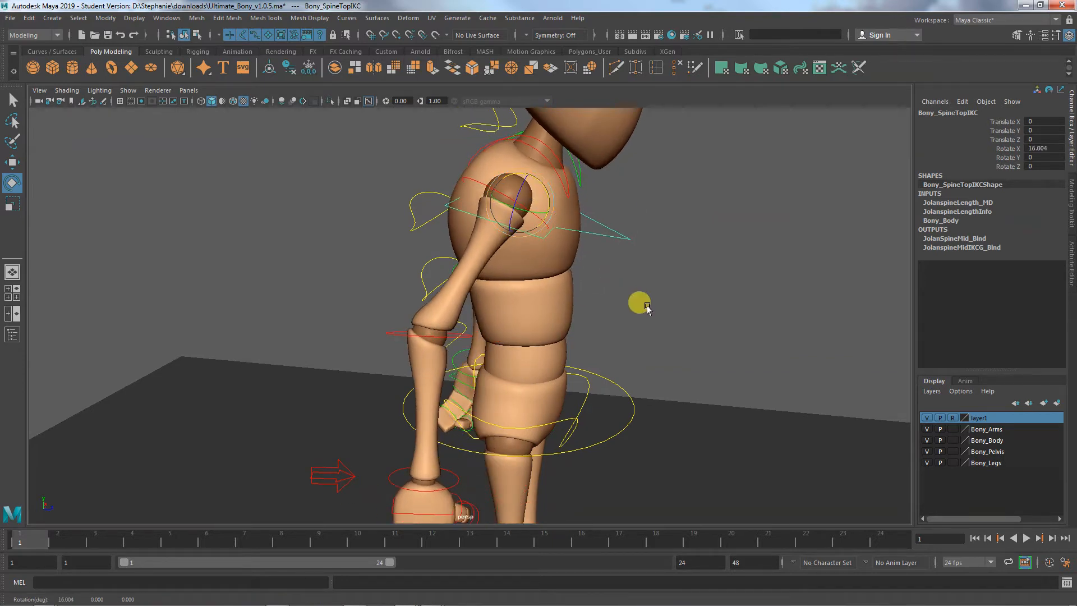
mouse_move(646, 308)
left_mouse_down("alt")
mouse_move(625, 312)
mouse_move(643, 305)
left_mouse_up("alt")
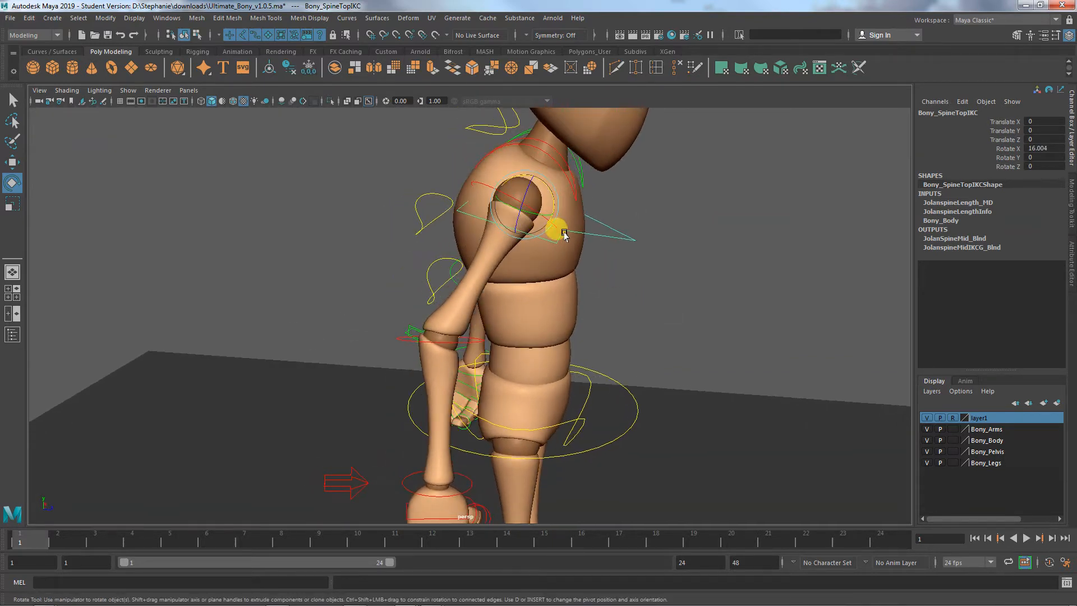
left_click_drag(552, 195, 544, 185)
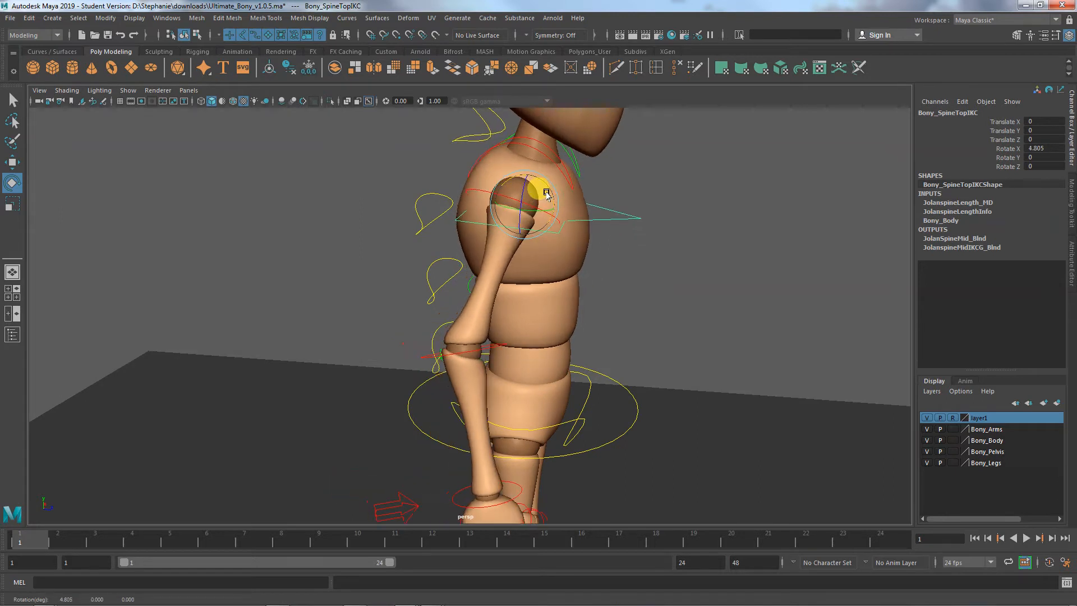
key("ctrl+z")
key("ctrl+z")
key("ctrl+z")
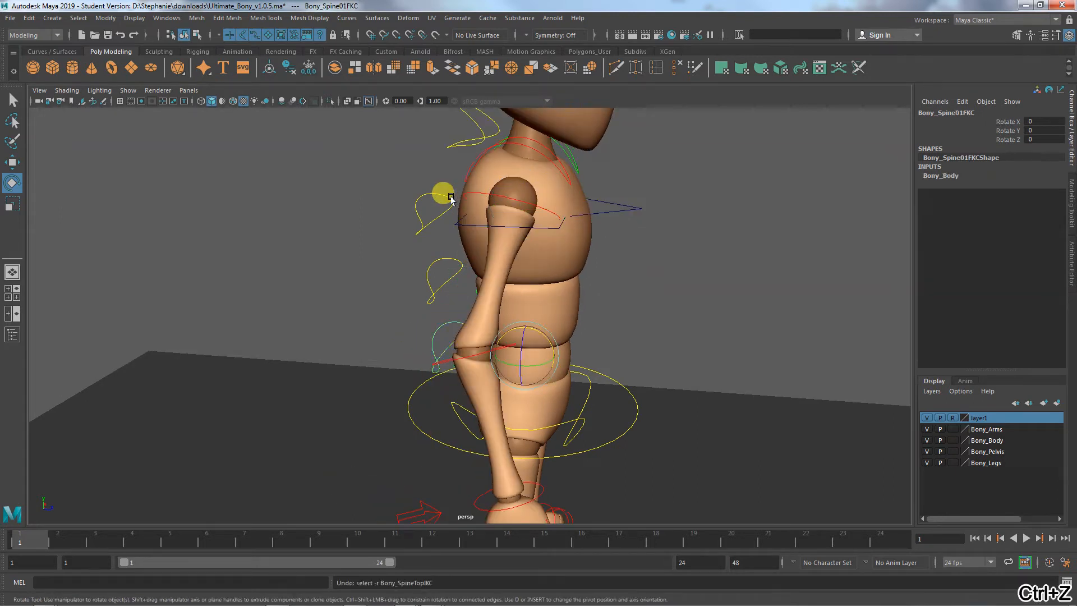
- Try rotating the upper spine FK control to about 8° in X and the top spine IK control to about 25.6° in X, undoing each
mouse_move(531, 231)
left_mouse_down()
mouse_move(546, 238)
mouse_move(528, 225)
mouse_move(539, 233)
left_mouse_up()
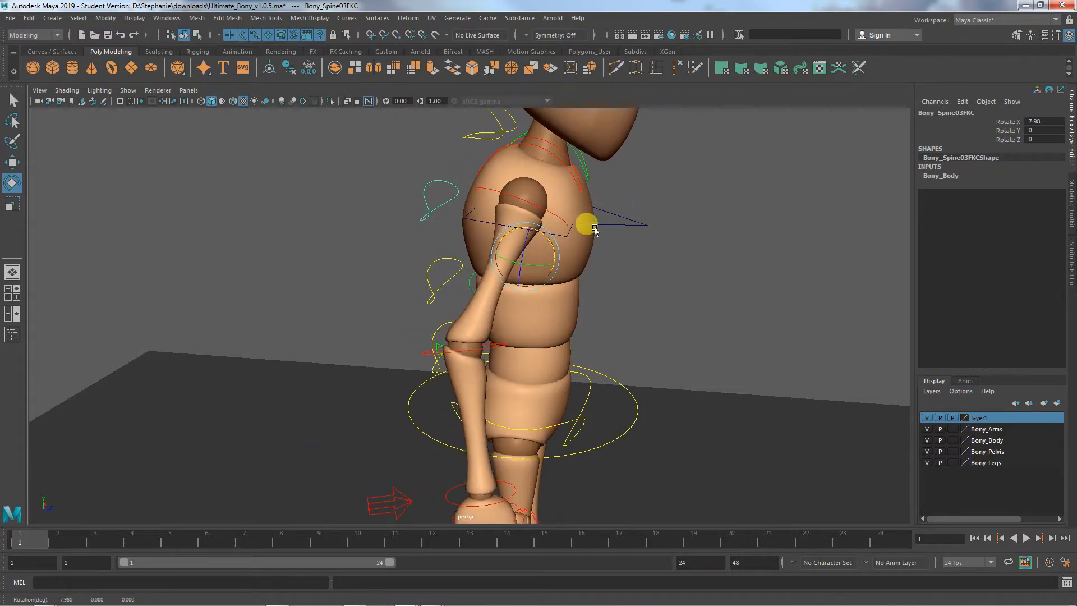
key("ctrl+z")
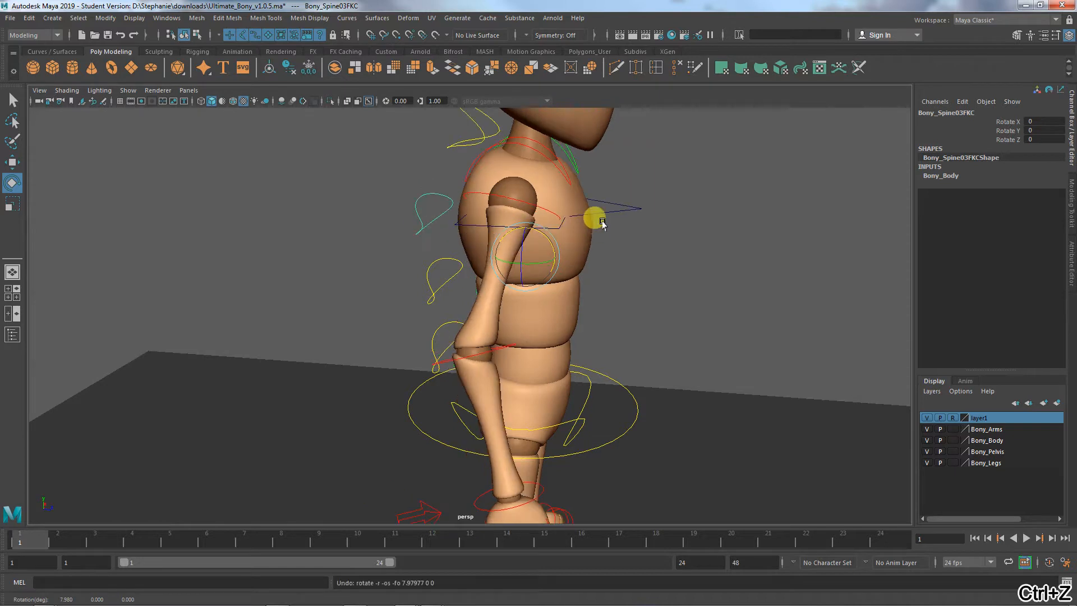
left_click(561, 194)
left_click_drag(542, 185, 555, 194)
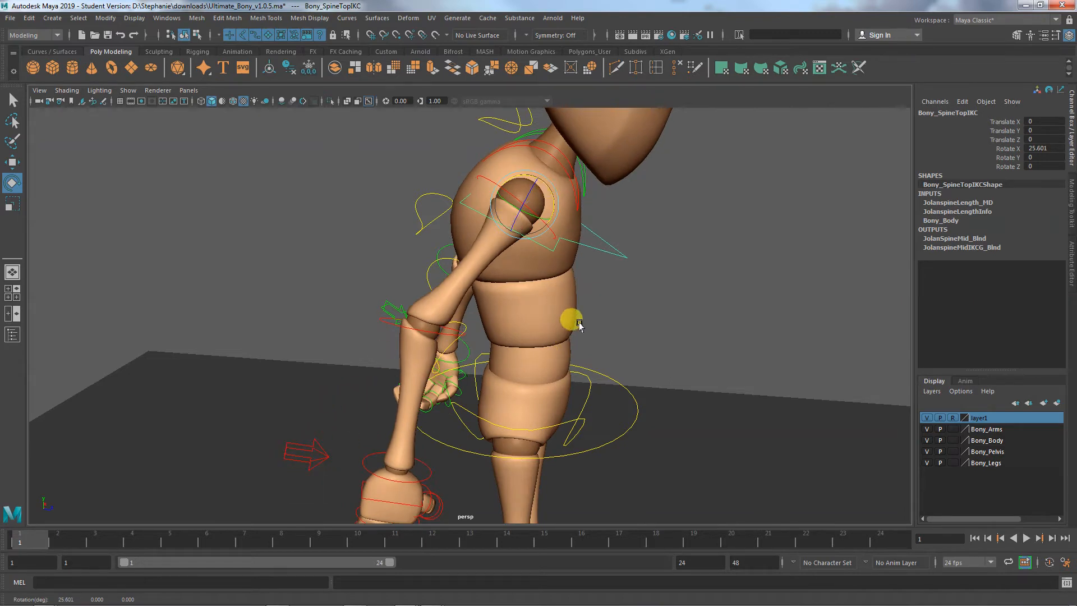
key("ctrl+z")
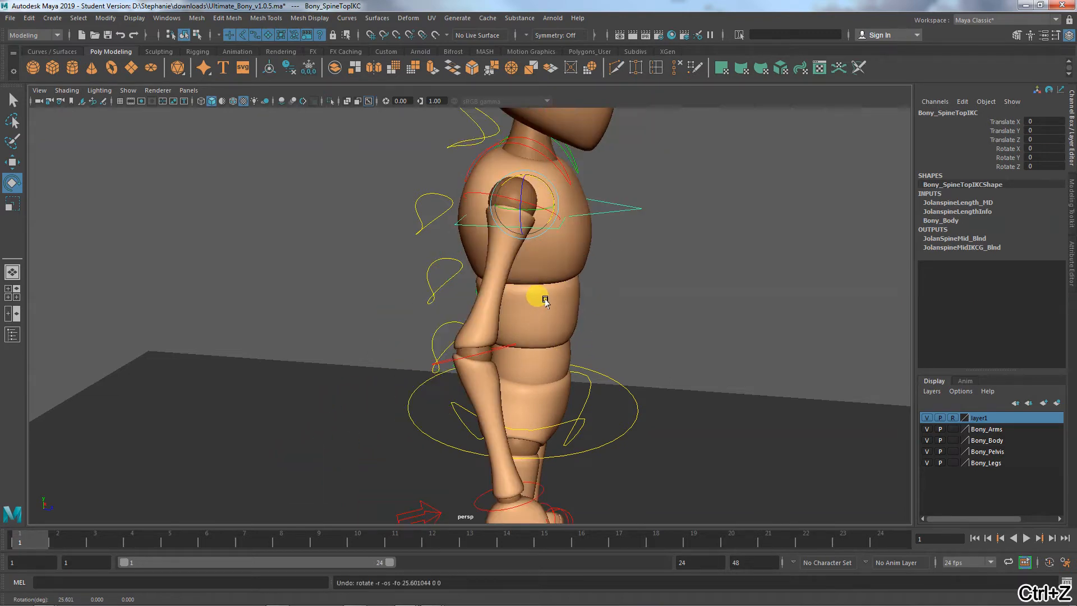
- Try moving the top spine IK control very slightly, to about -0.016 in Z, and undo the move
left_click_drag(526, 365, 622, 372, "alt")
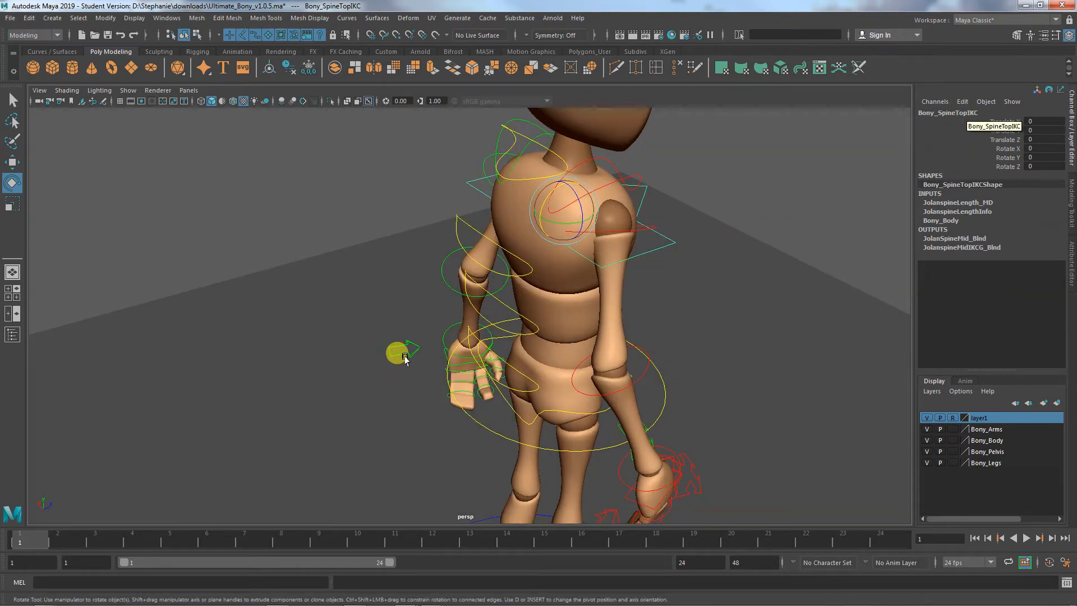
left_click_drag(572, 393, 608, 389, "alt")
key("w")
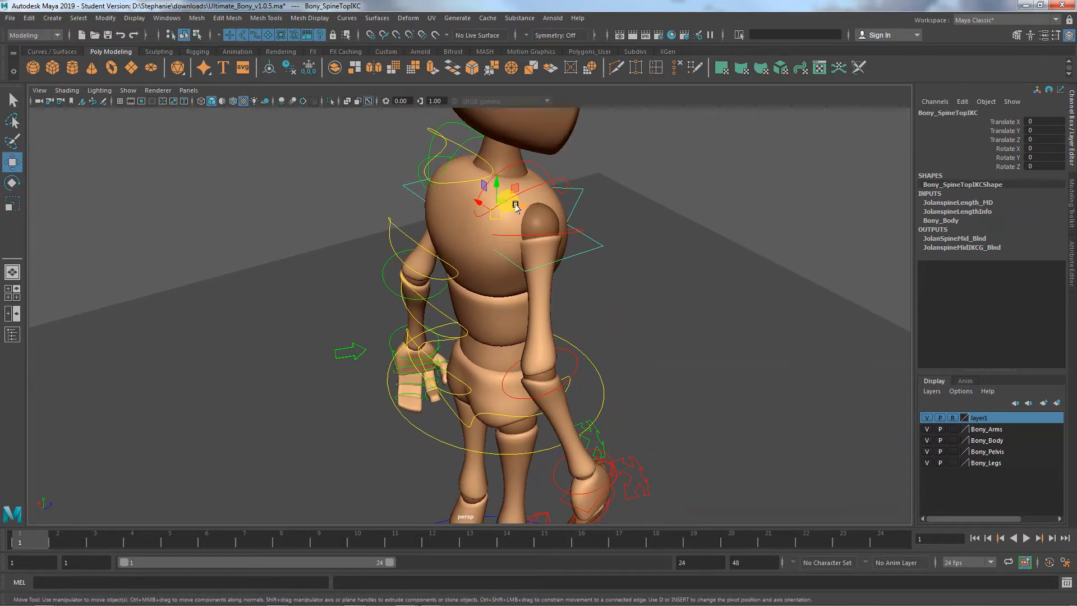
mouse_move(515, 205)
left_mouse_down()
mouse_move(578, 194)
mouse_move(508, 192)
mouse_move(483, 222)
mouse_move(521, 209)
left_mouse_up()
left_click(420, 268)
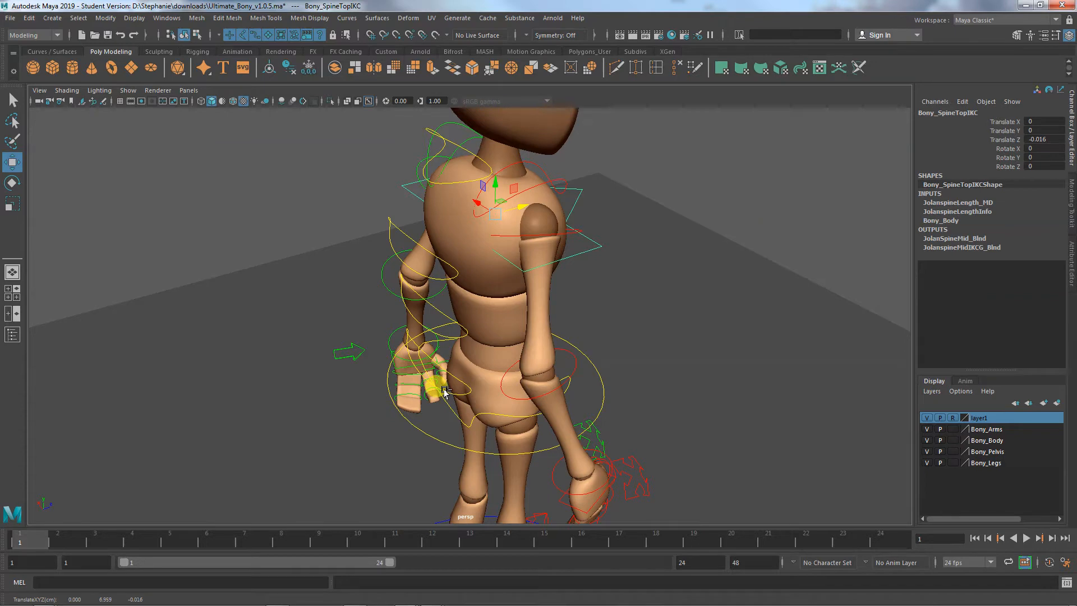
key("ctrl+z")
- Try moving the top spine IK control back to about -0.943 and forward to about 1.952 in Z, undoing each move
left_click_drag(445, 391, 477, 266, "alt")
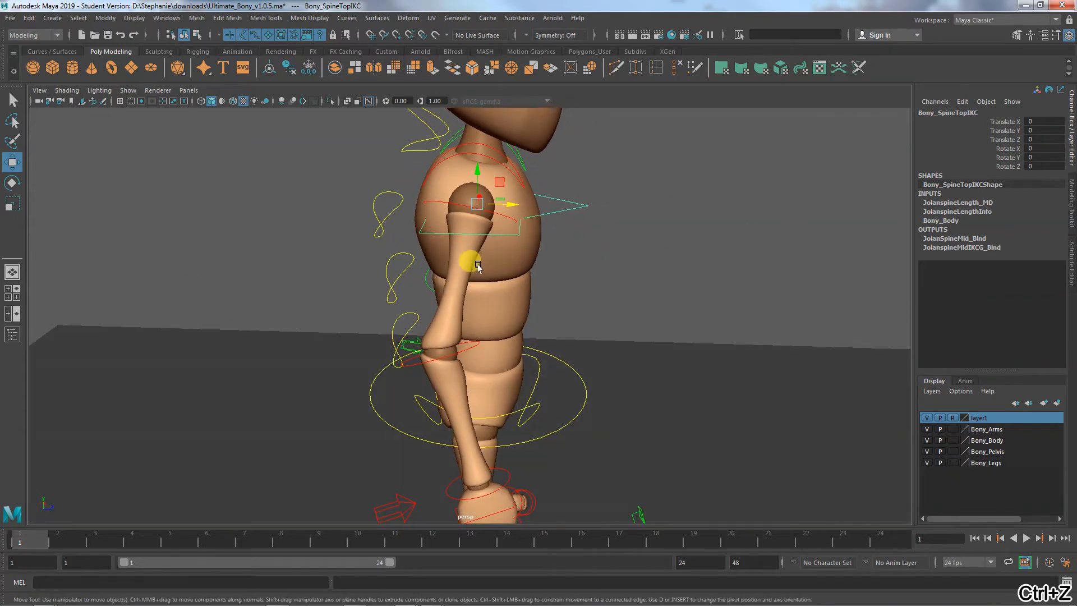
left_click_drag(510, 202, 428, 203)
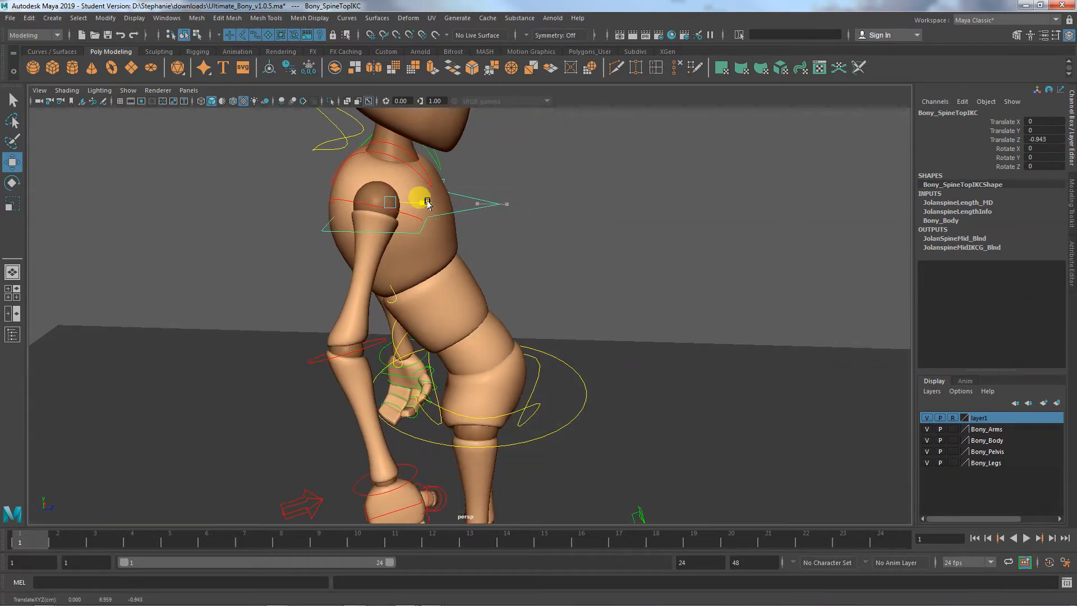
key("ctrl+z")
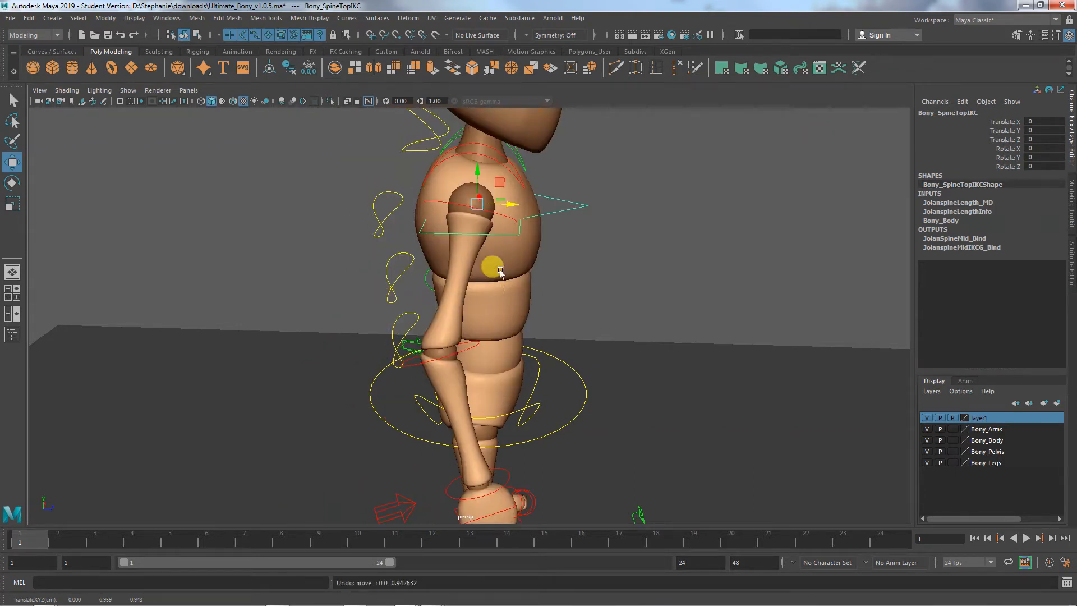
left_click_drag(516, 206, 693, 249)
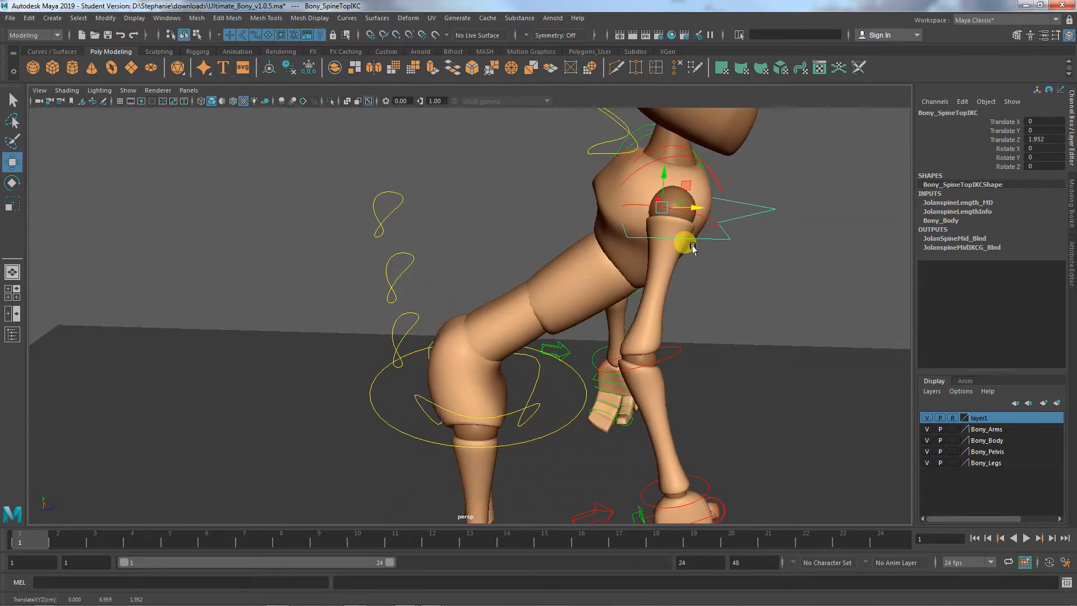
key("ctrl+z")
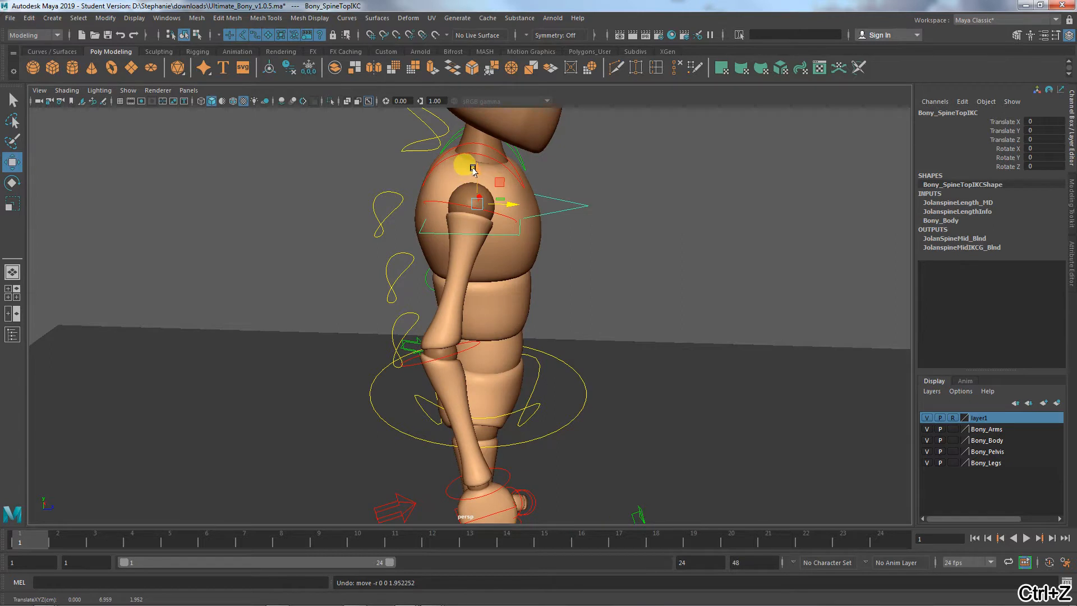
- Raise the top spine IK control to about 0.101 in Y, try lowering it to about -0.392, and undo the lowering
mouse_move(472, 168)
left_mouse_down()
mouse_move(473, 193)
mouse_move(464, 163)
mouse_move(478, 217)
mouse_move(470, 149)
mouse_move(478, 197)
mouse_move(479, 152)
mouse_move(476, 174)
mouse_move(474, 160)
left_mouse_up()
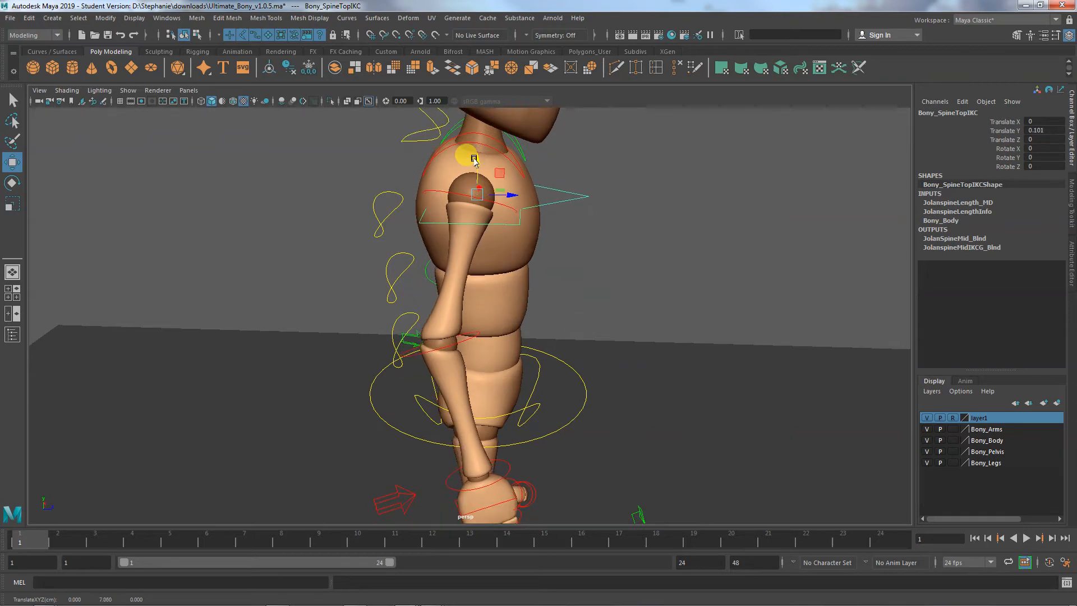
left_click_drag(539, 259, 456, 281, "alt")
left_click_drag(440, 163, 447, 209)
key("ctrl+z")
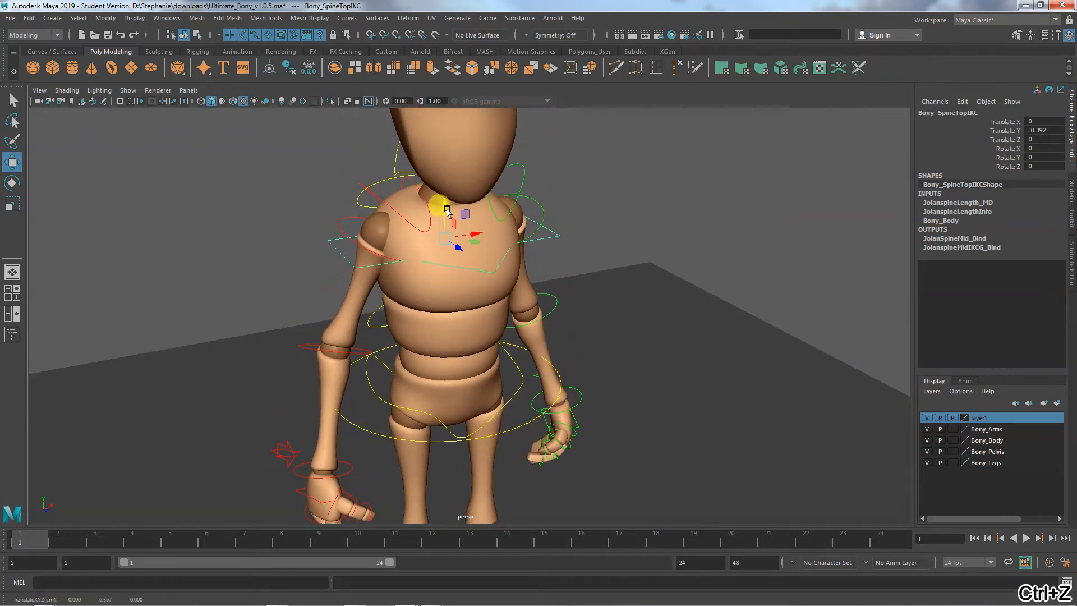
- Reset the top spine IK control's Y translation to 0
left_click_drag(446, 314, 565, 330, "alt")
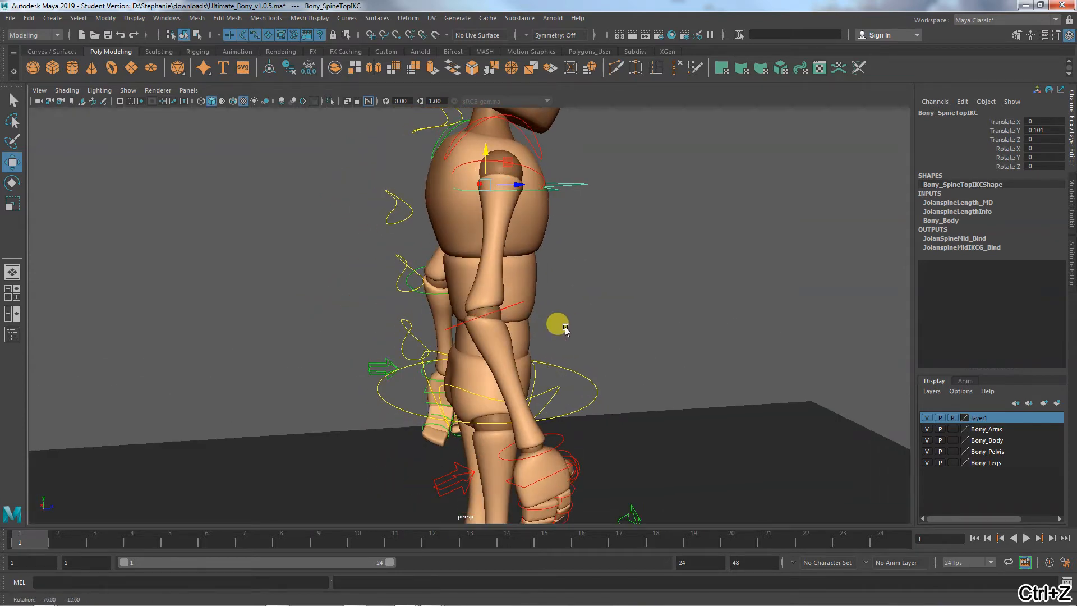
left_click(1045, 138)
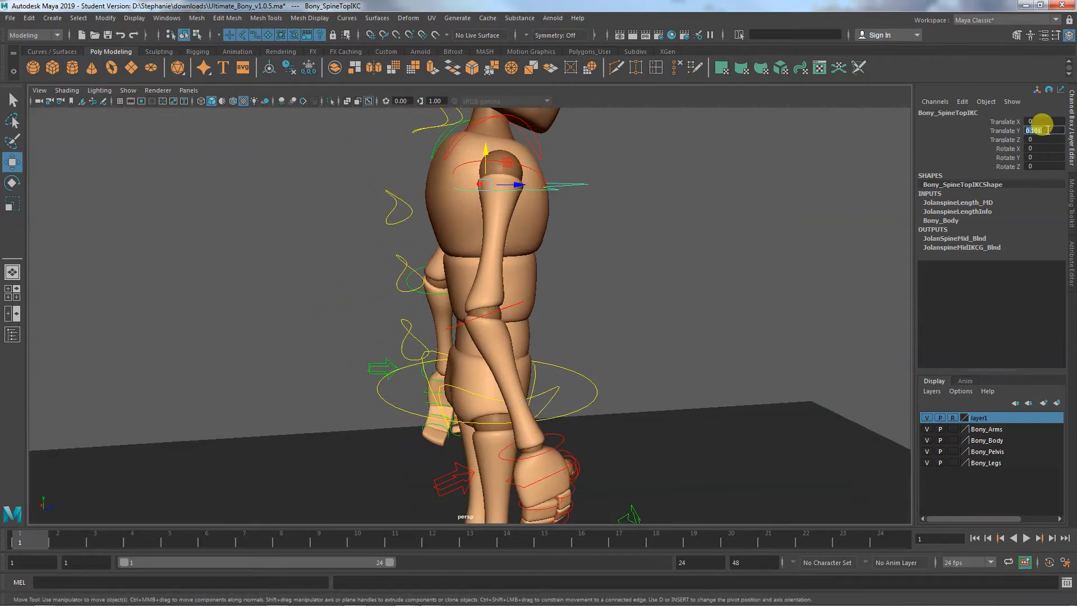
type("0")
key("Return")
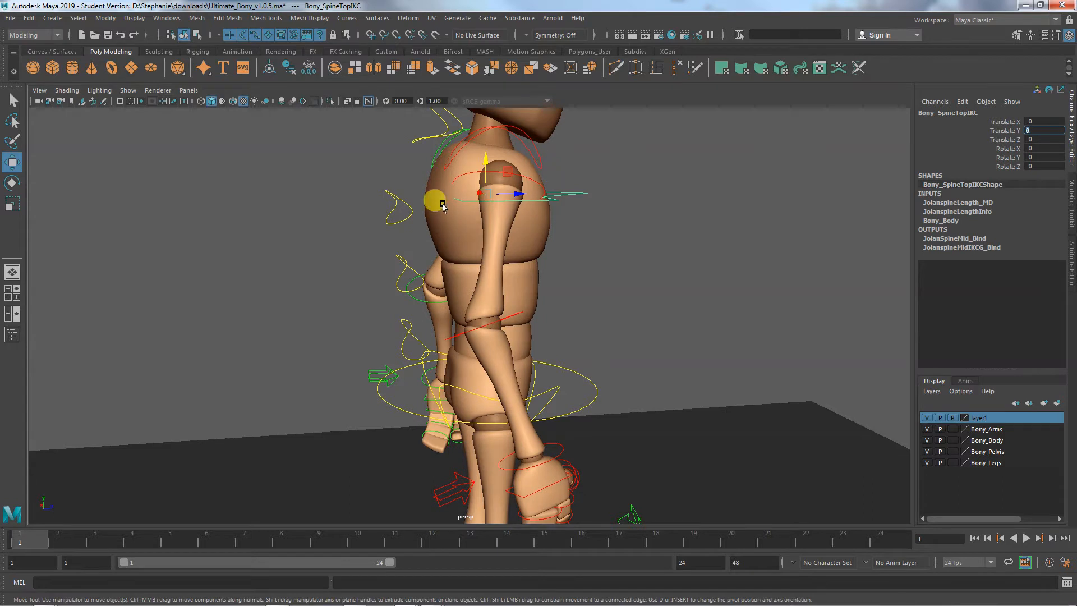
- Try lowering the top spine IK control about 0.085 in Y and rotating the upper spine FK control about 27° in X, undoing both
left_click_drag(487, 161, 488, 170)
key("ctrl+z")
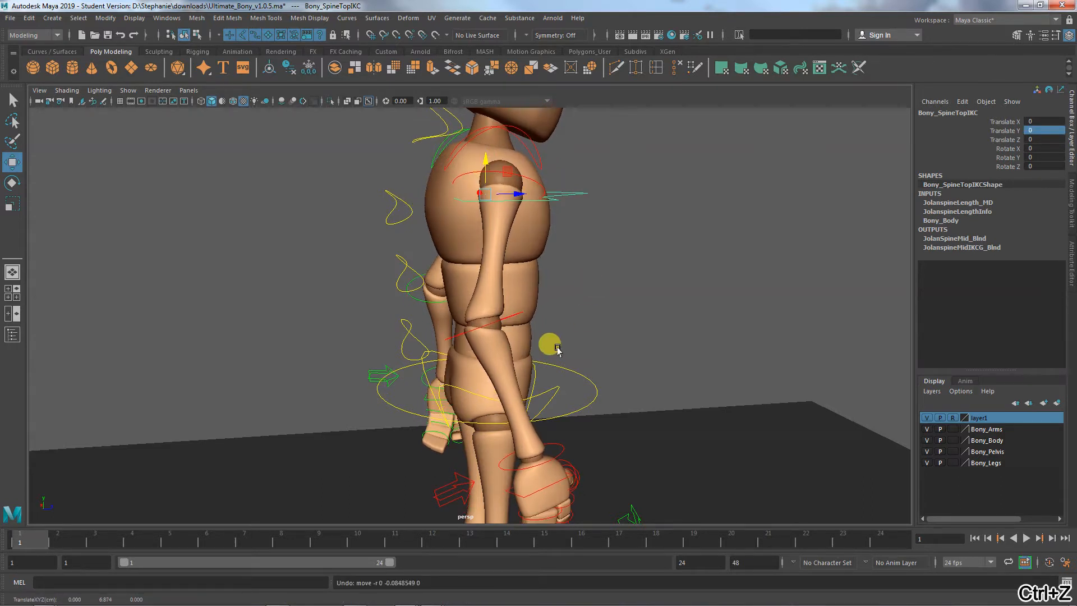
left_click(397, 197)
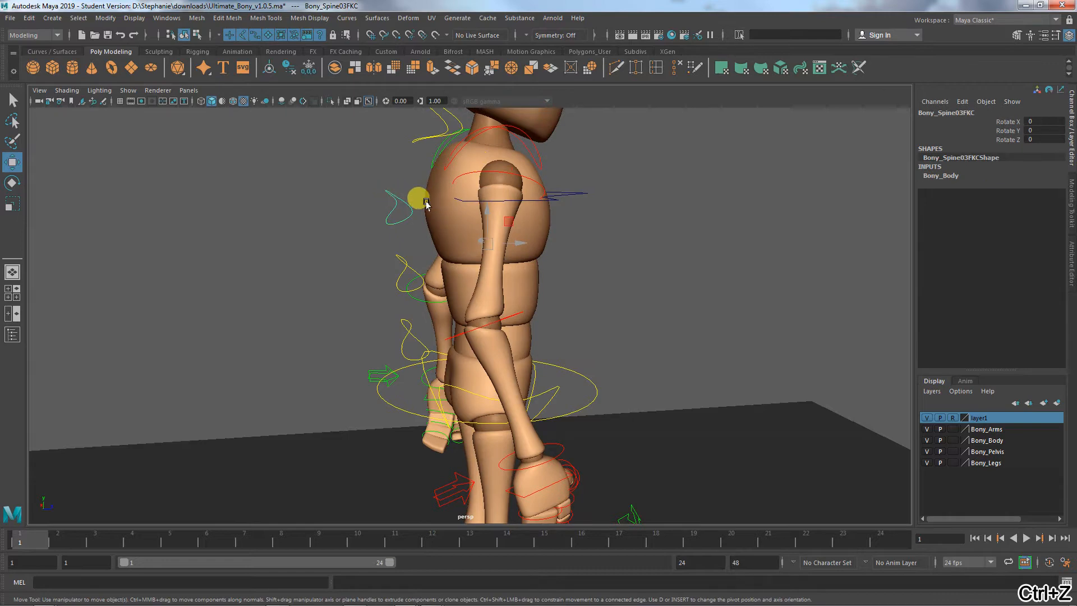
key("e")
left_click_drag(471, 215, 486, 216)
key("ctrl+z")
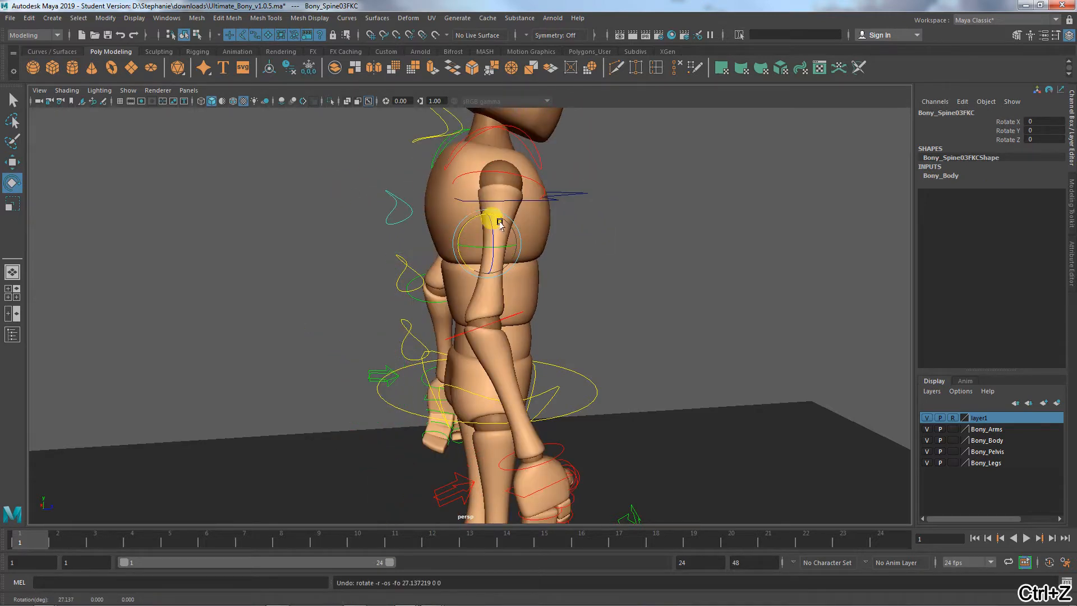
- Select the IK/FK switch controls of the right and left arms in turn to examine their Switch Ik Fk values
left_click_drag(540, 379, 420, 329, "alt")
left_click(387, 346)
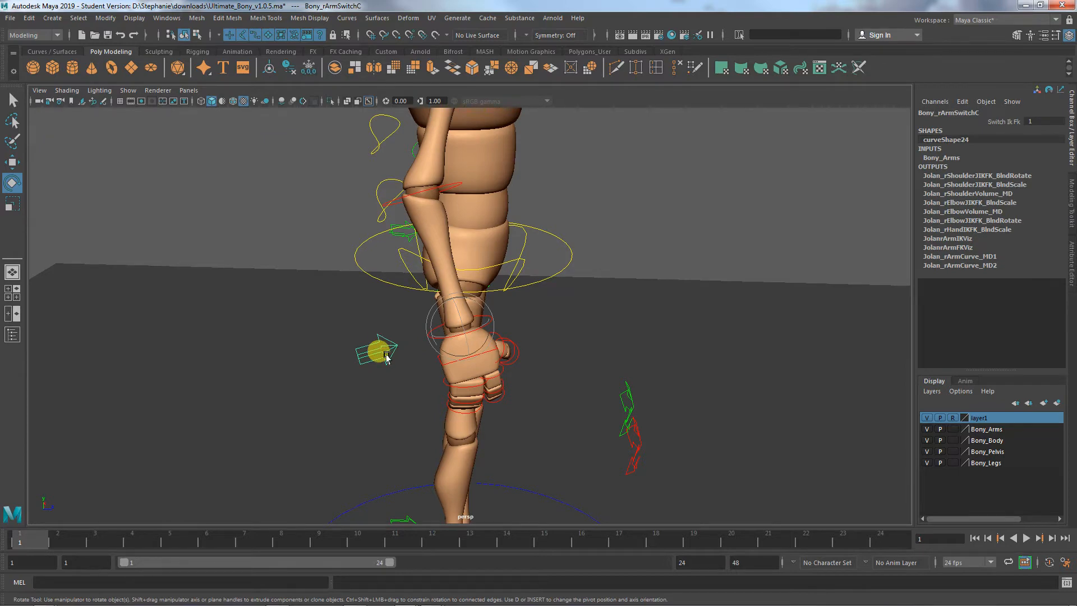
left_click_drag(361, 224, 332, 245, "alt")
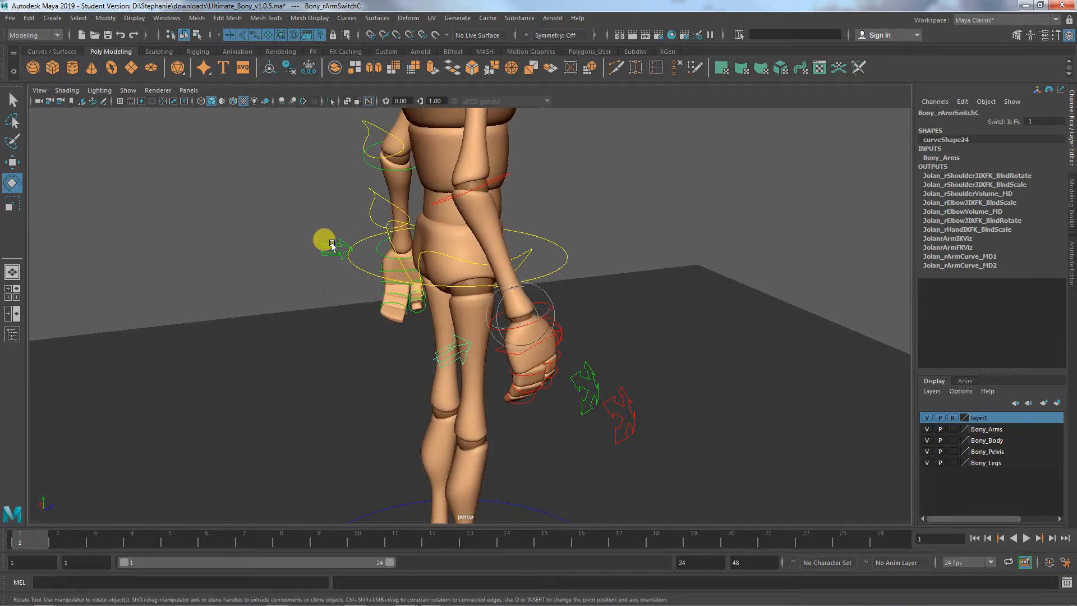
left_click(331, 250)
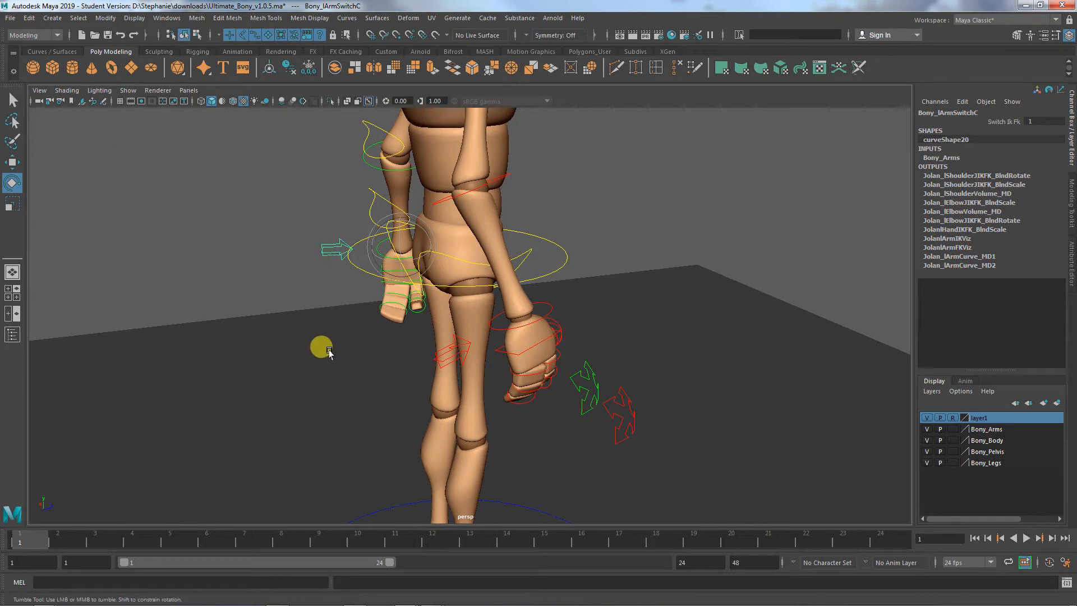
- Examine the IK/FK switch controls of both legs and the attributes of the left foot IK control
left_click_drag(319, 349, 287, 337, "alt")
middle_click_drag(287, 338, 219, 181, "alt")
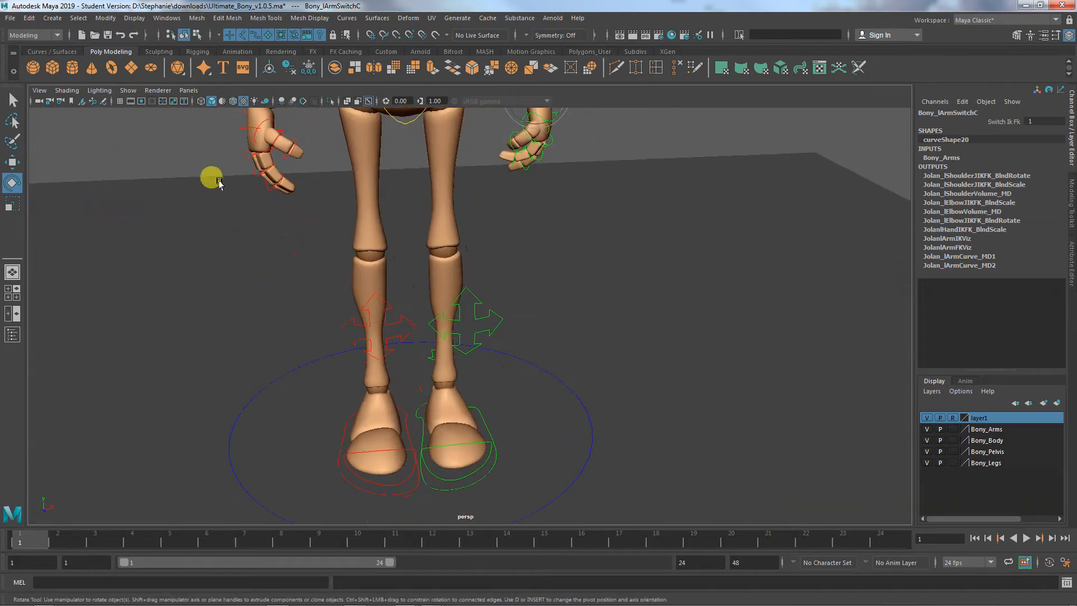
middle_click_drag(337, 281, 345, 210, "alt")
left_click_drag(355, 341, 391, 334, "alt")
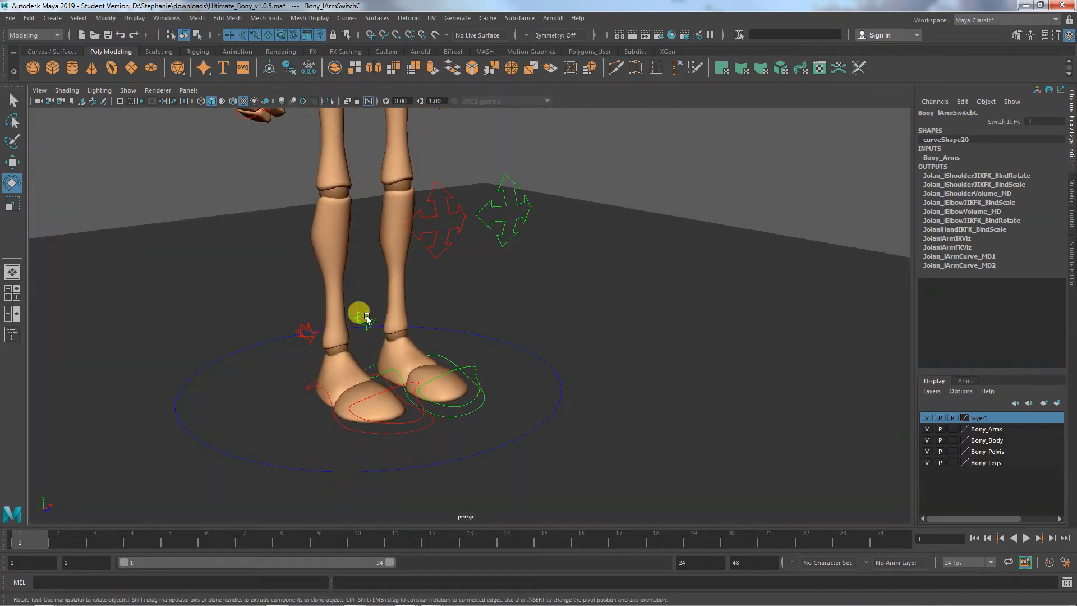
left_click(367, 318)
left_click(298, 334)
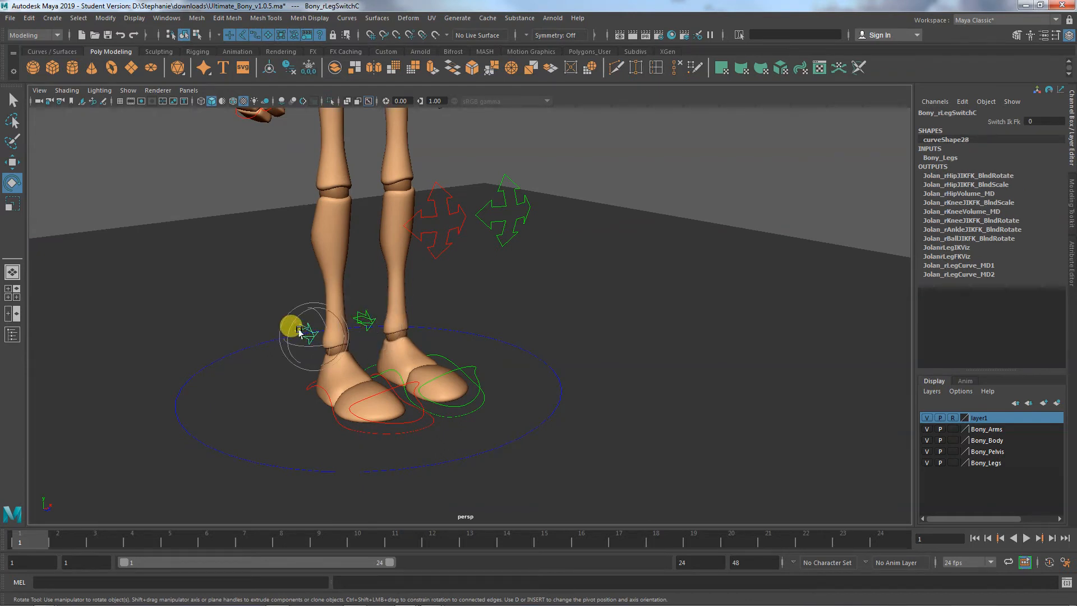
left_click(479, 407)
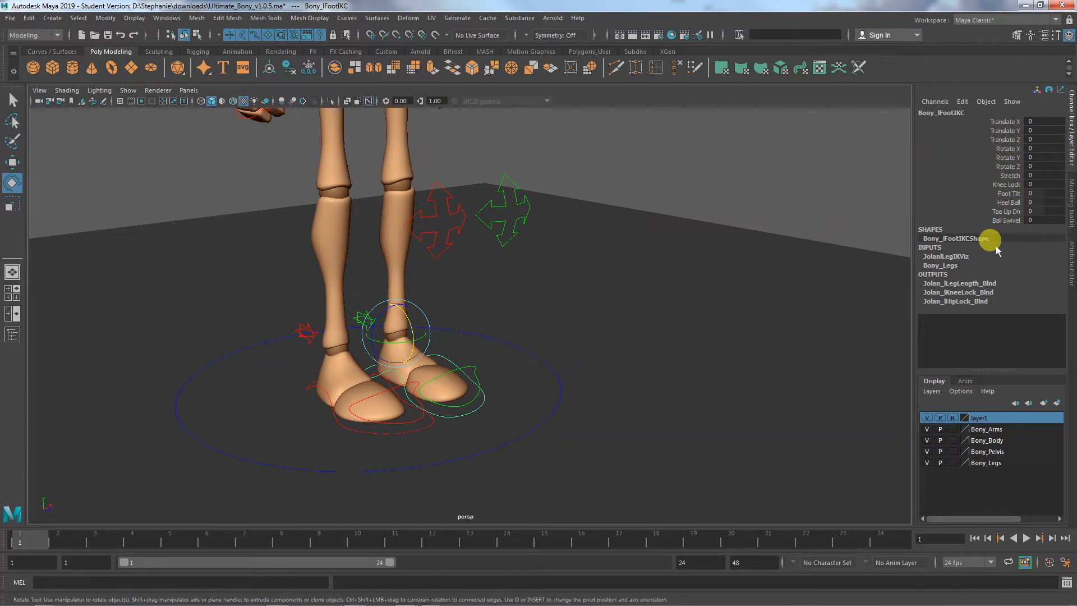
- Try moving the main control around the feet about -0.33 in X, undo the move, and clear the selection
left_click(523, 342)
right_click_drag(528, 346, 428, 351, "alt")
key("w")
left_click_drag(435, 352, 423, 354)
key("ctrl+z")
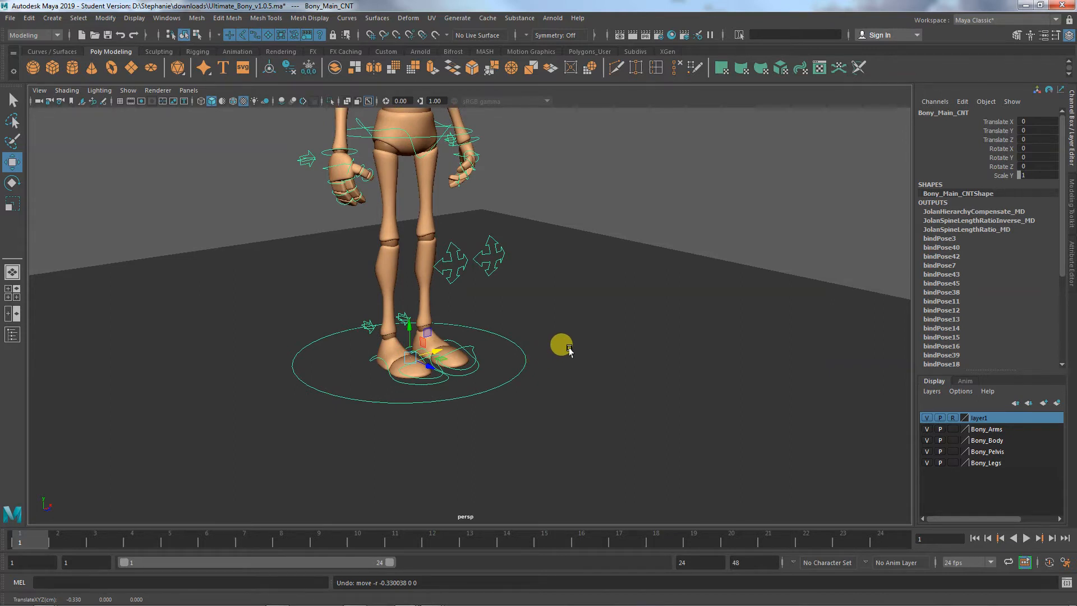
left_click(556, 328)
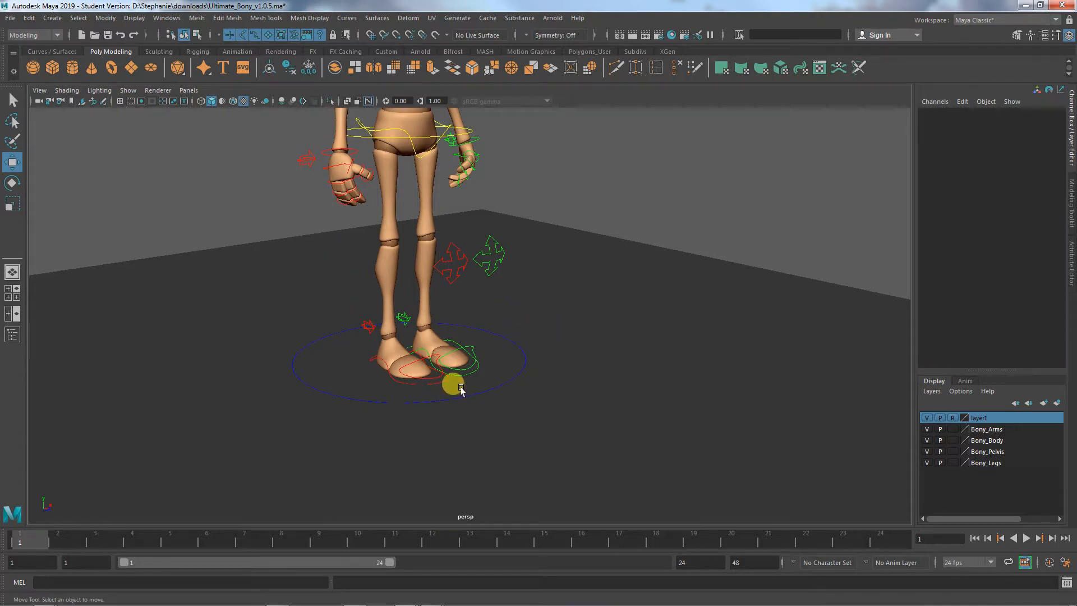
- Select the main control circle again to examine which rig controls it includes, and deselect it
right_click_drag(544, 330, 576, 426, "alt")
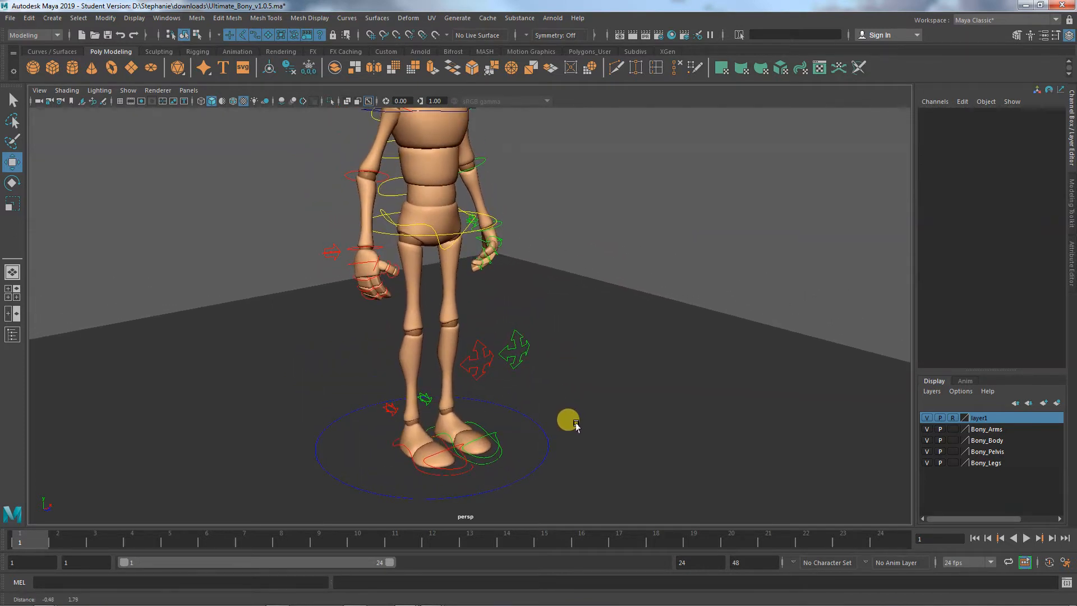
middle_click_drag(575, 423, 577, 424, "alt")
left_click(521, 411)
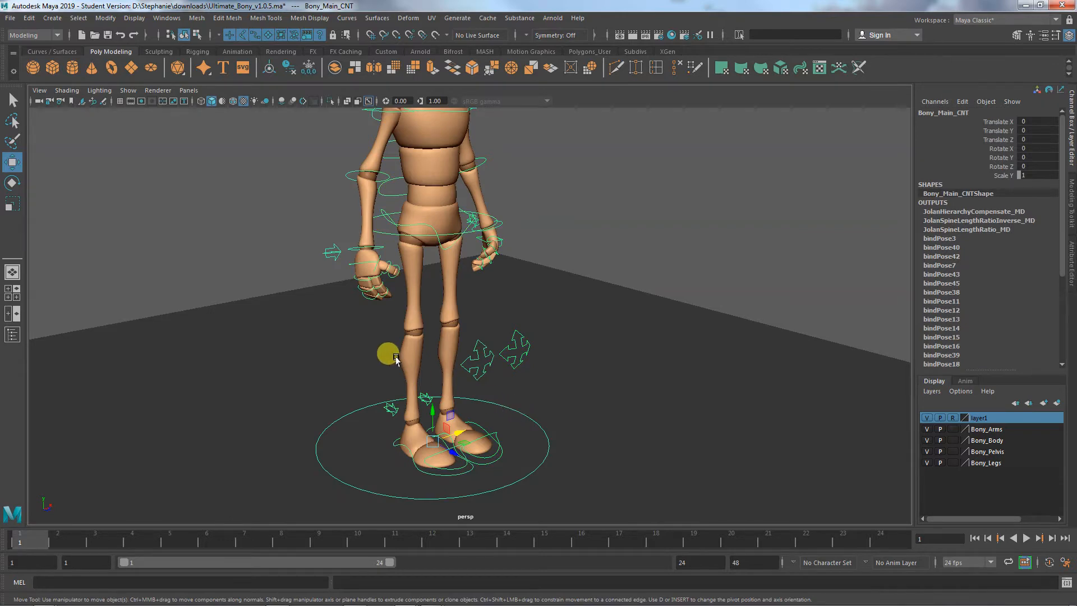
left_click(656, 305)
left_click_drag(657, 305, 610, 375, "alt")
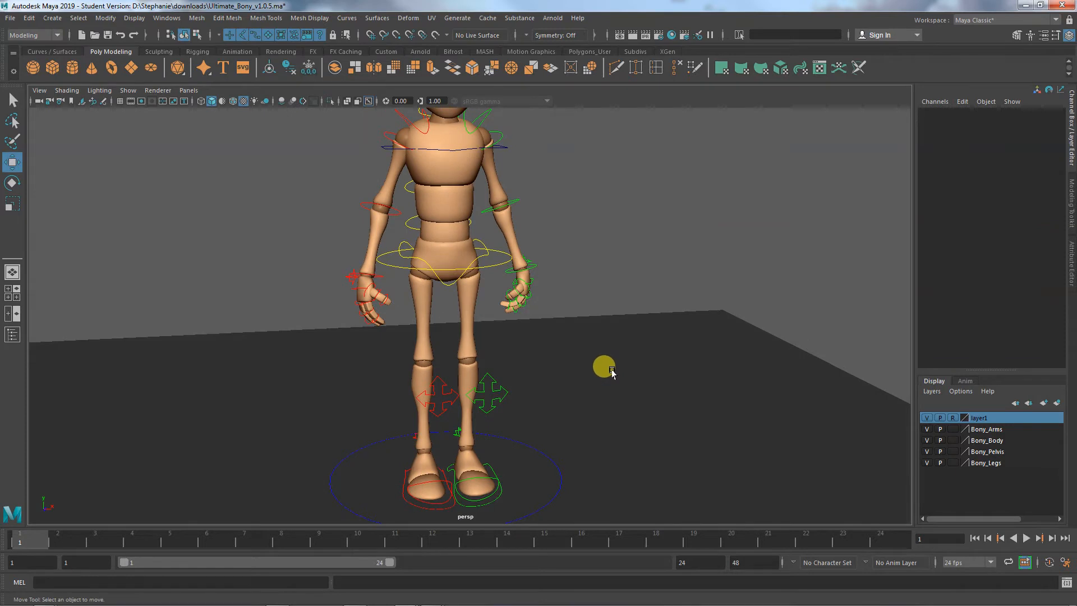
middle_click_drag(613, 364, 607, 343, "alt")
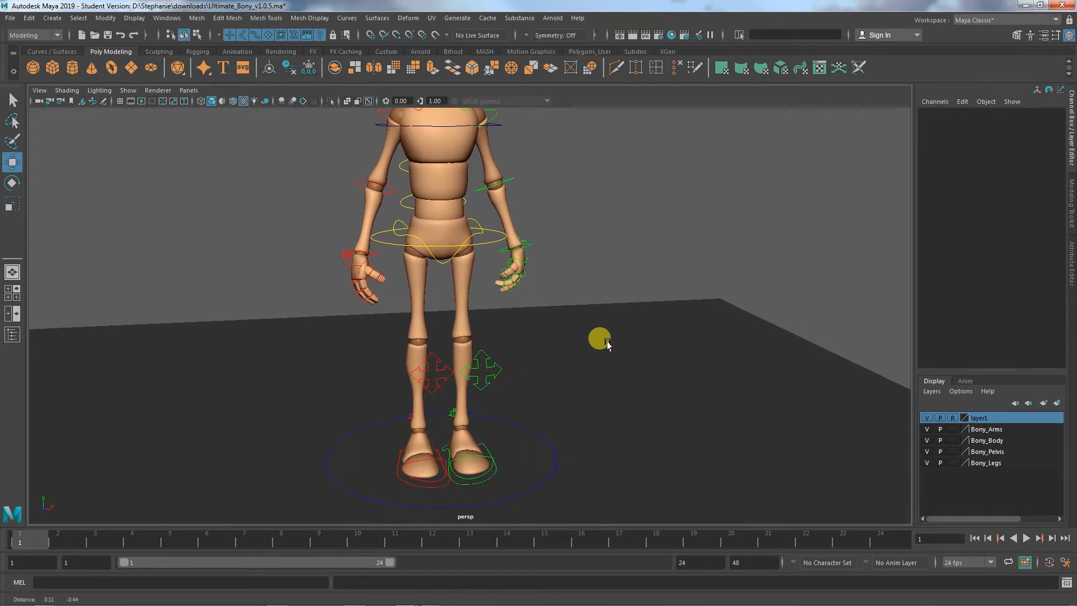
- Compare the root control around the waist with the main hip control and the main control by selecting each in turn
left_click(472, 220)
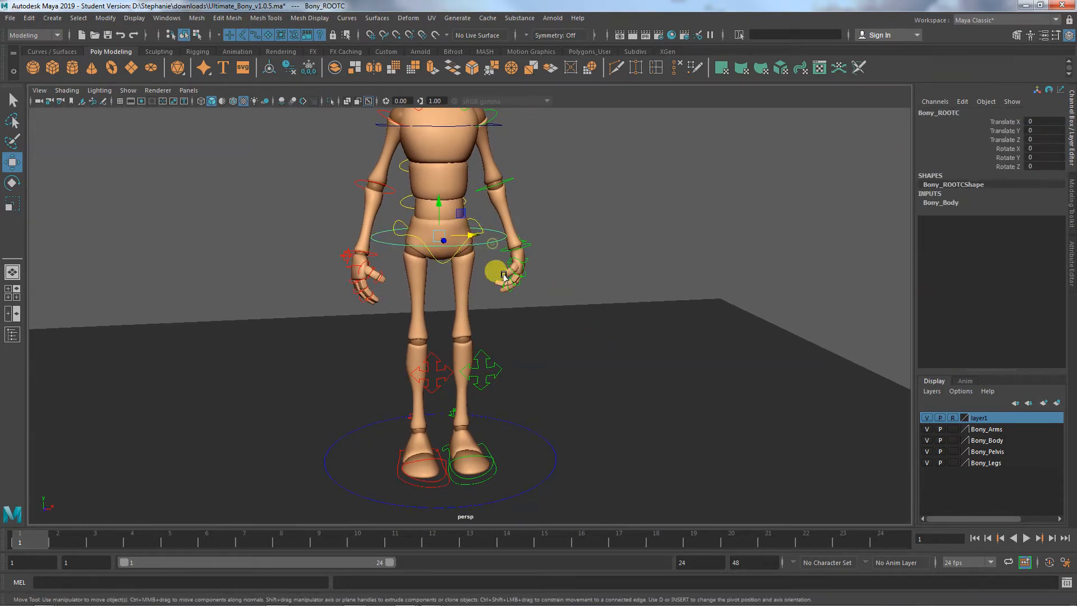
right_click_drag(503, 314, 644, 330, "alt")
middle_click_drag(534, 303, 575, 376, "alt")
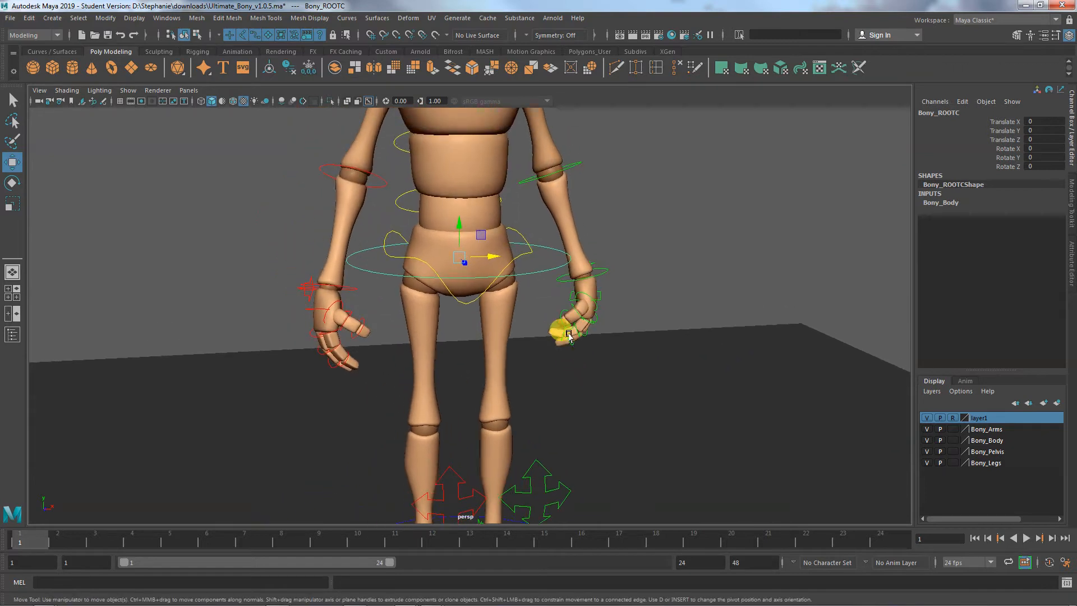
left_click(522, 238)
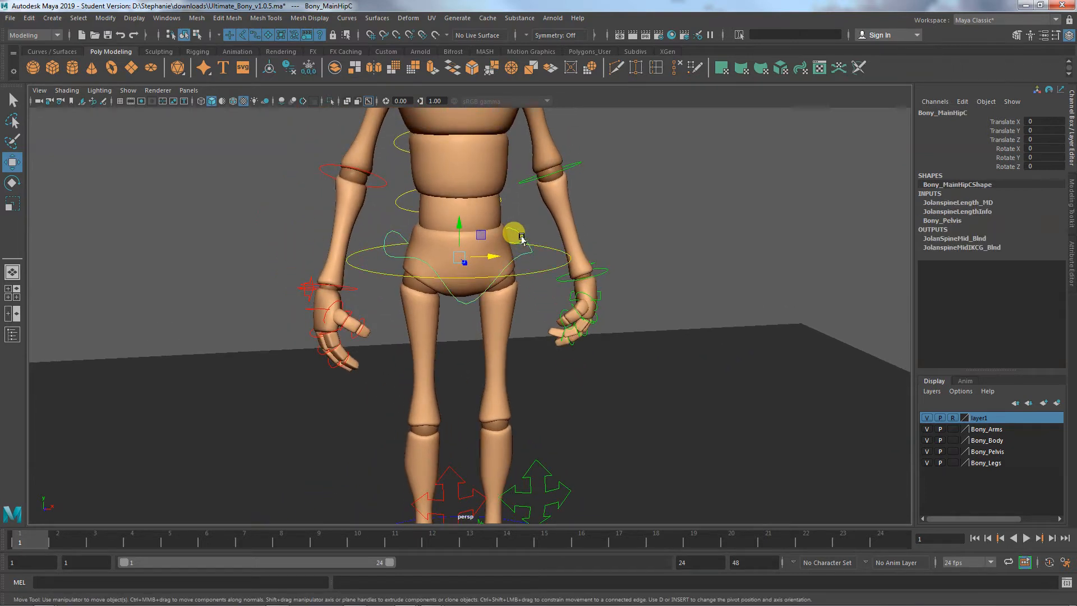
left_click(547, 249)
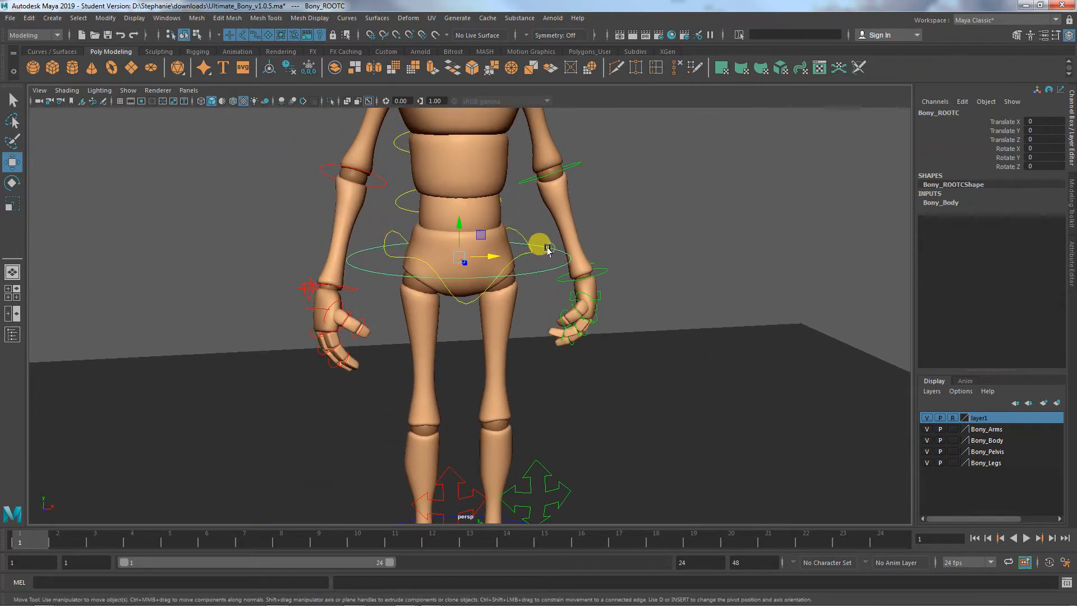
middle_click_drag(578, 317, 572, 223, "alt")
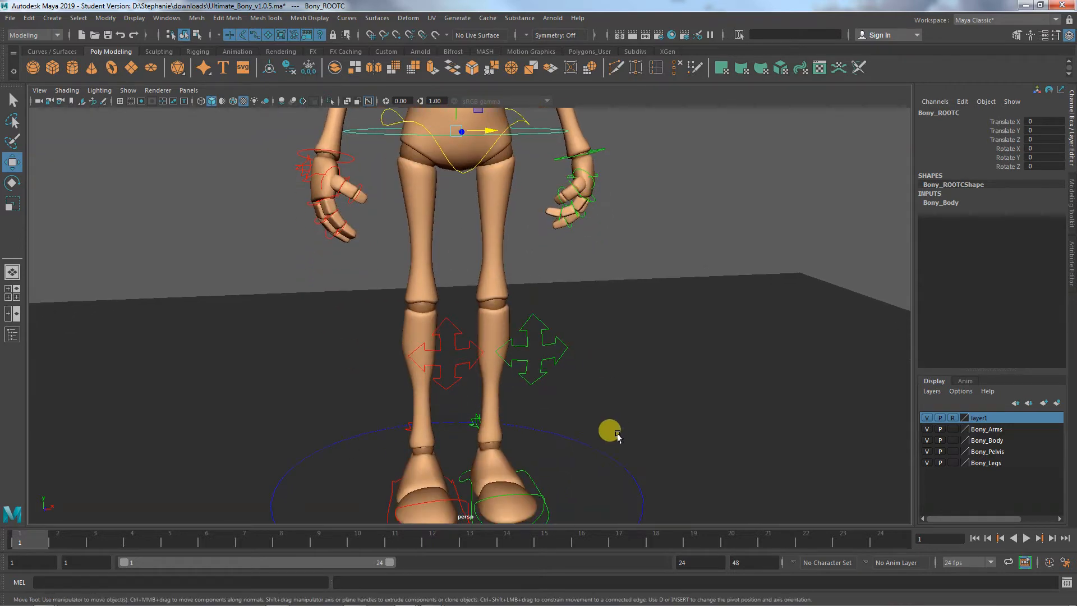
left_click(606, 453)
left_click(606, 453)
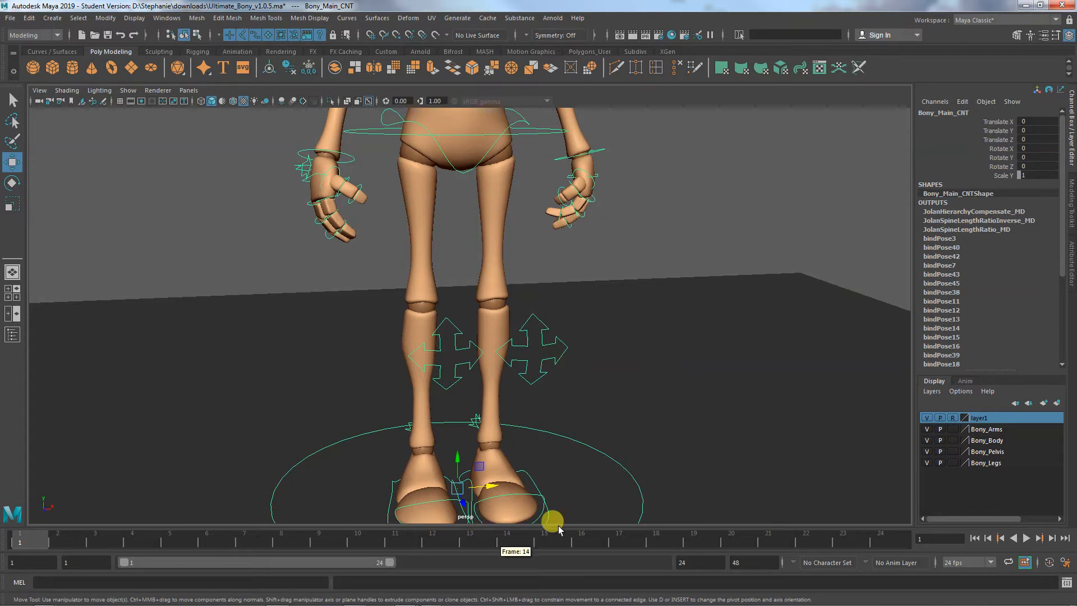
left_click(541, 135)
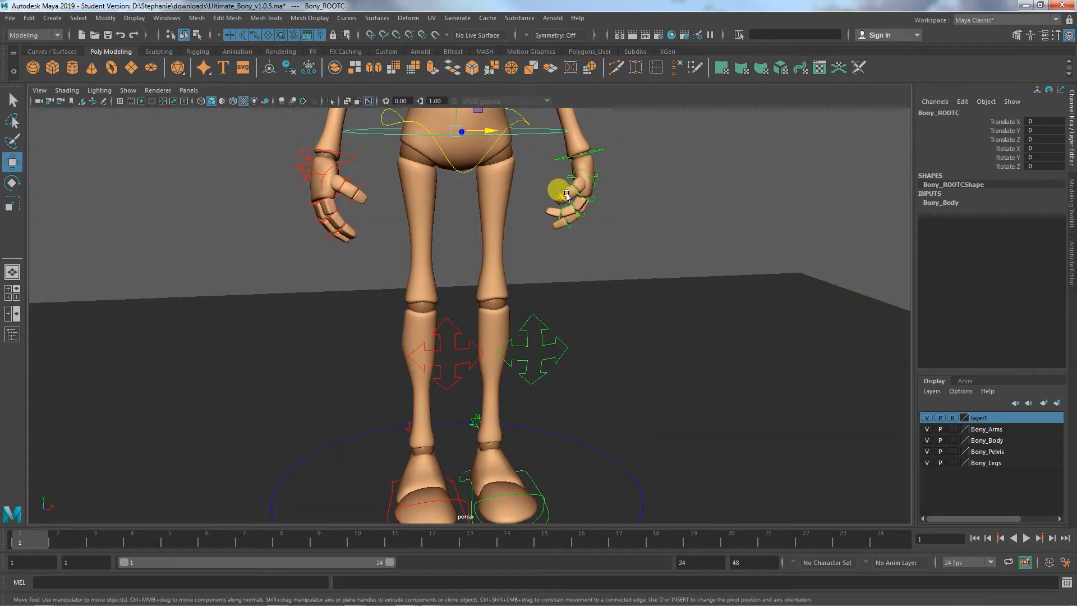
- Try moving the root control around the waist to about 0.408 in X, and undo the move
scroll(509, 195, "down", 4)
middle_click_drag(558, 283, 510, 331, "alt")
left_click(455, 207)
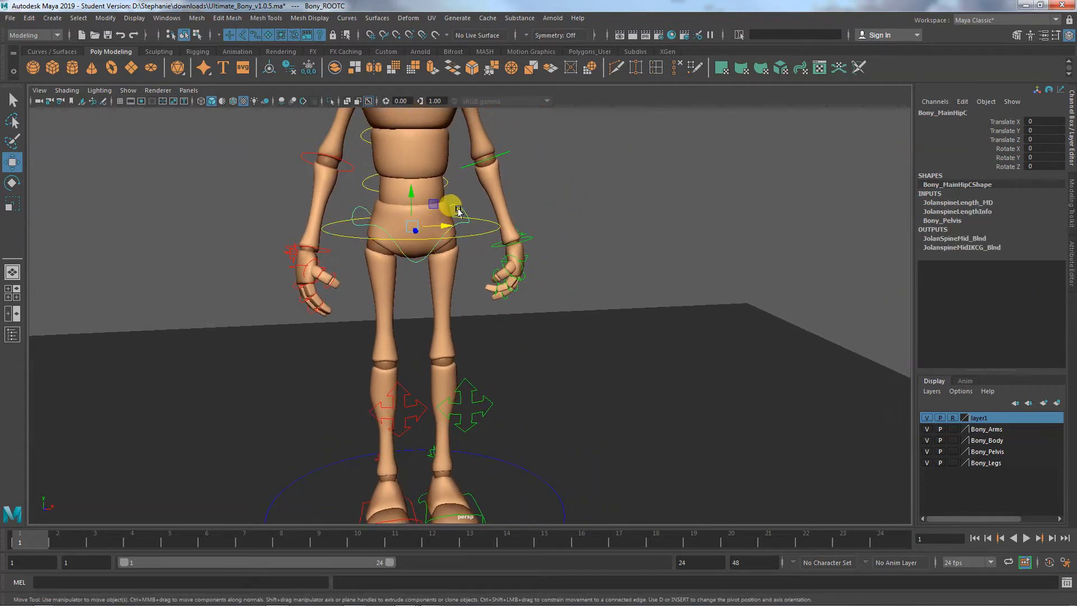
left_click(476, 219)
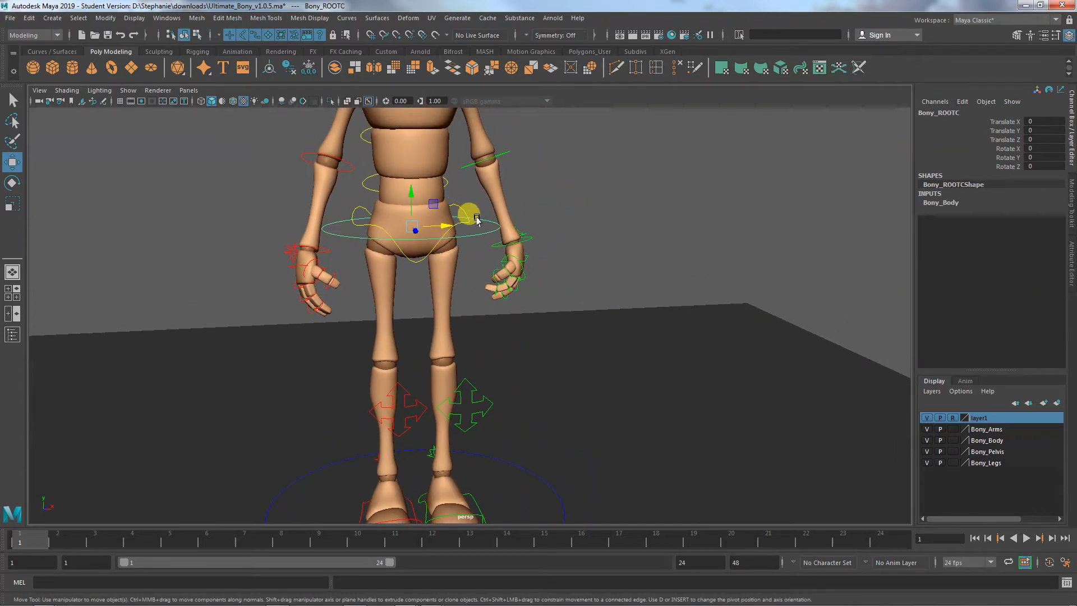
left_click_drag(443, 226, 485, 227)
scroll(561, 242, "down", 5)
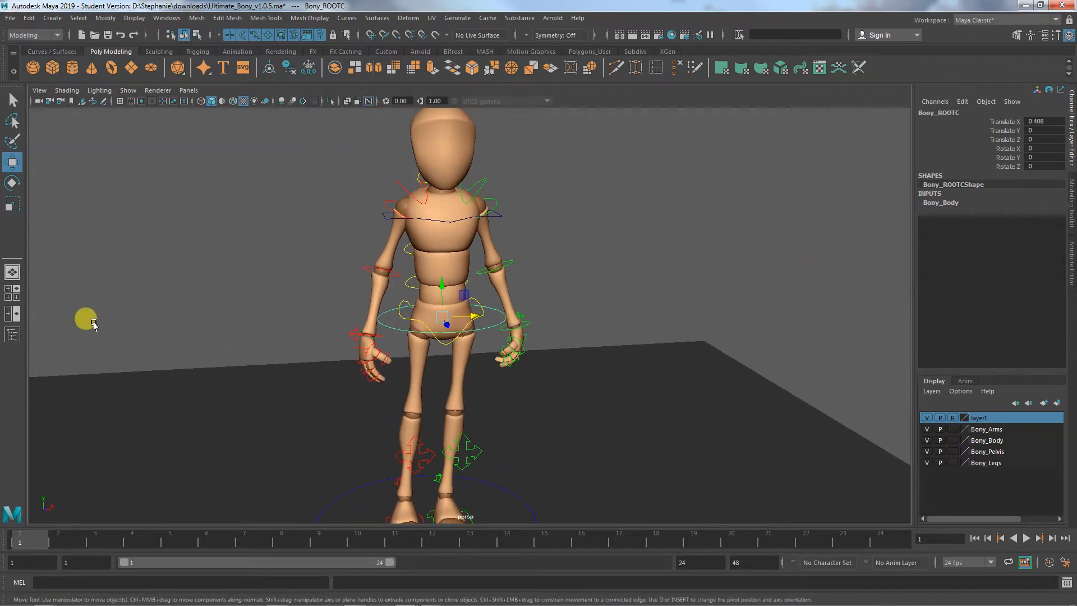
key("ctrl+z")
- Try rotating the root control to about -44° and to about -58° in Z, undoing each rotation
key("e")
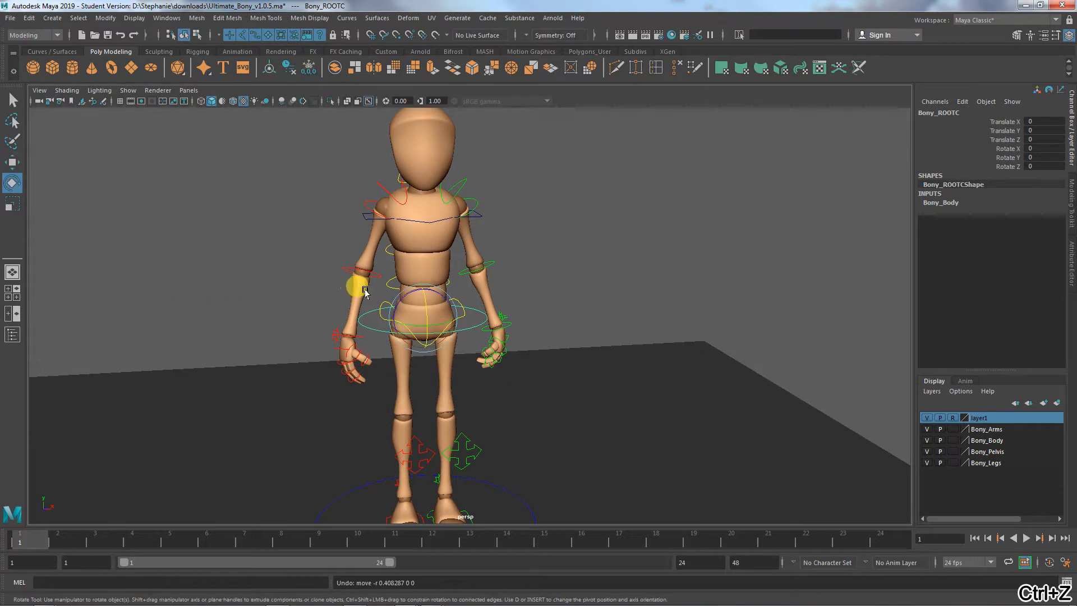
left_click_drag(410, 297, 430, 295)
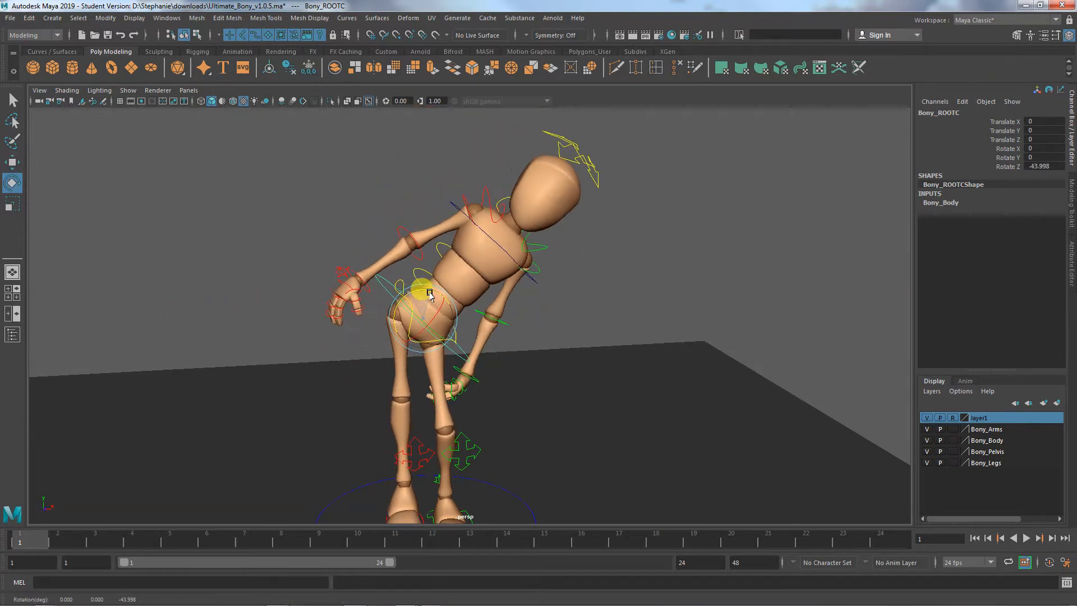
key("ctrl+z")
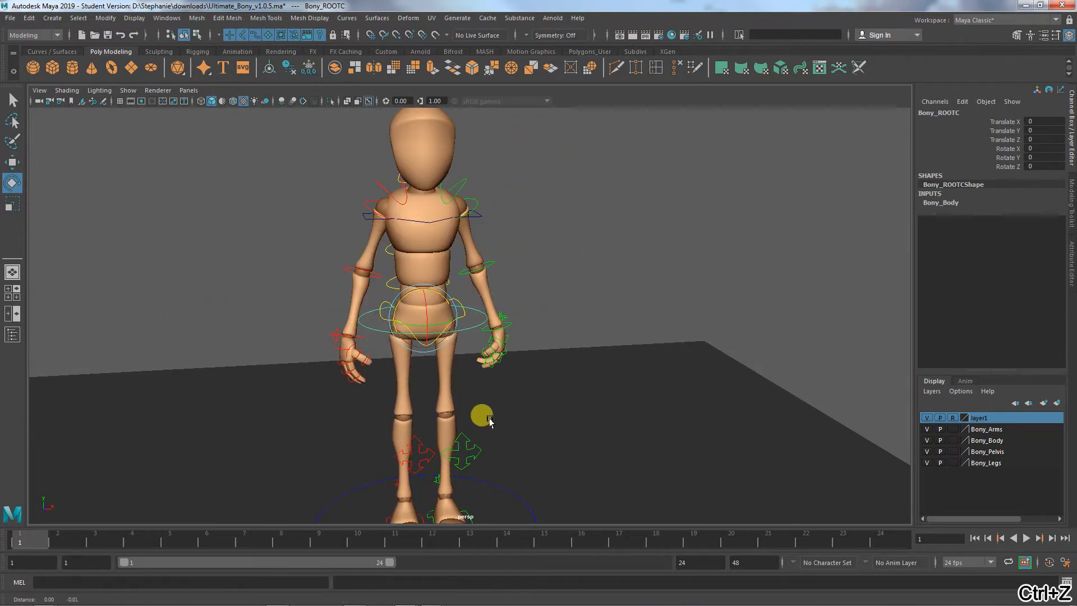
scroll(426, 385, "up", 3)
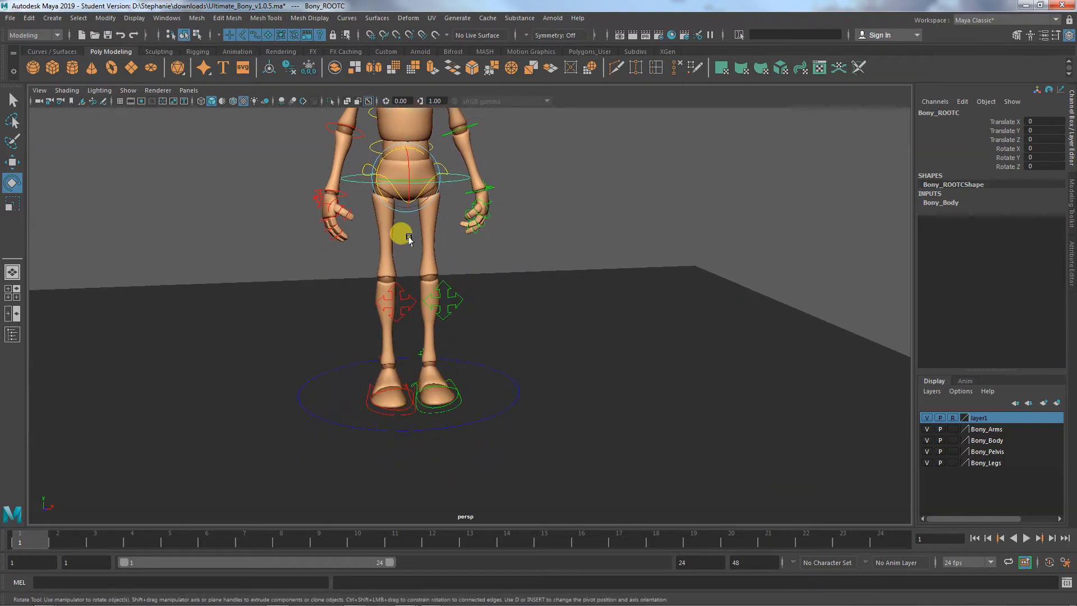
mouse_move(416, 150)
left_mouse_down()
mouse_move(423, 162)
mouse_move(411, 164)
left_mouse_up()
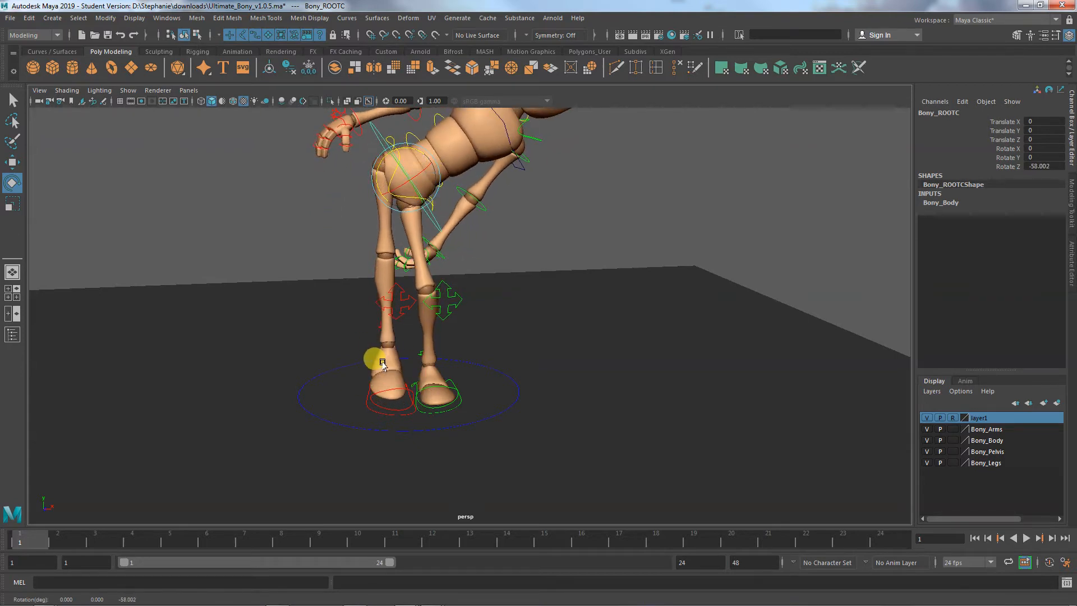
key("ctrl+z")
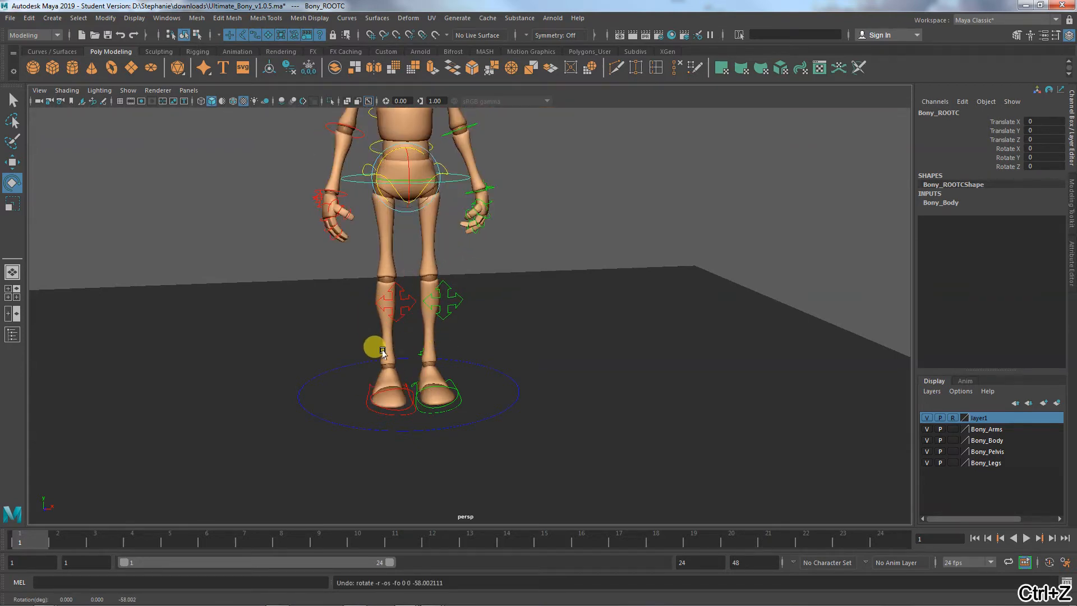
- Rotate the main hip control to about 5.7° in Z and select the root control around the waist
left_click_drag(374, 346, 452, 395, "alt")
right_click_drag(452, 395, 512, 359, "alt")
middle_click_drag(512, 359, 529, 401, "alt")
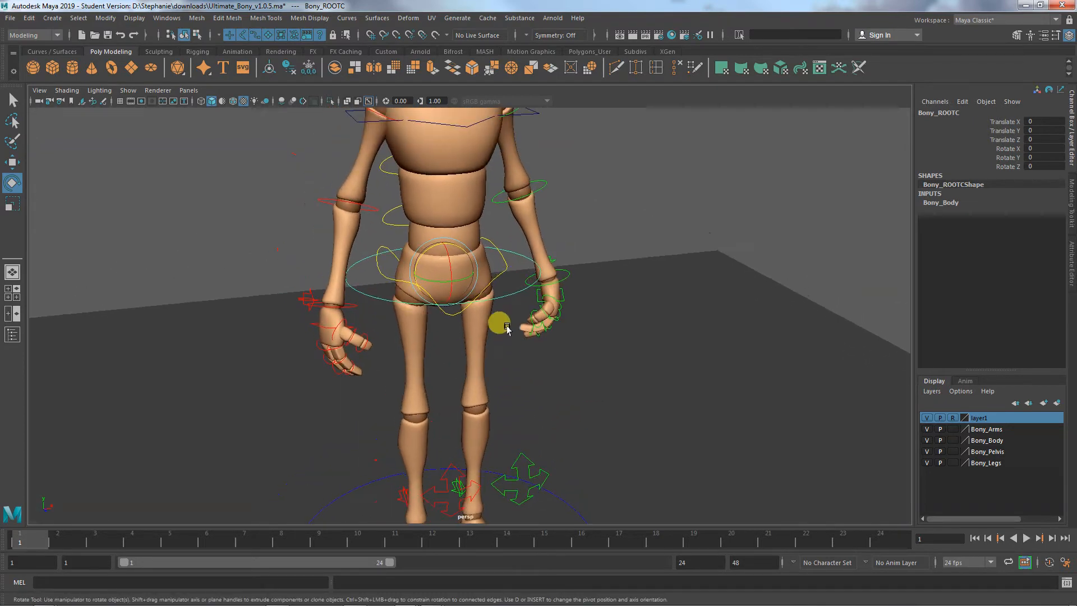
left_click(504, 263)
mouse_move(456, 242)
left_mouse_down()
mouse_move(465, 247)
mouse_move(446, 244)
mouse_move(456, 240)
left_mouse_up()
middle_click_drag(671, 331, 643, 416, "alt")
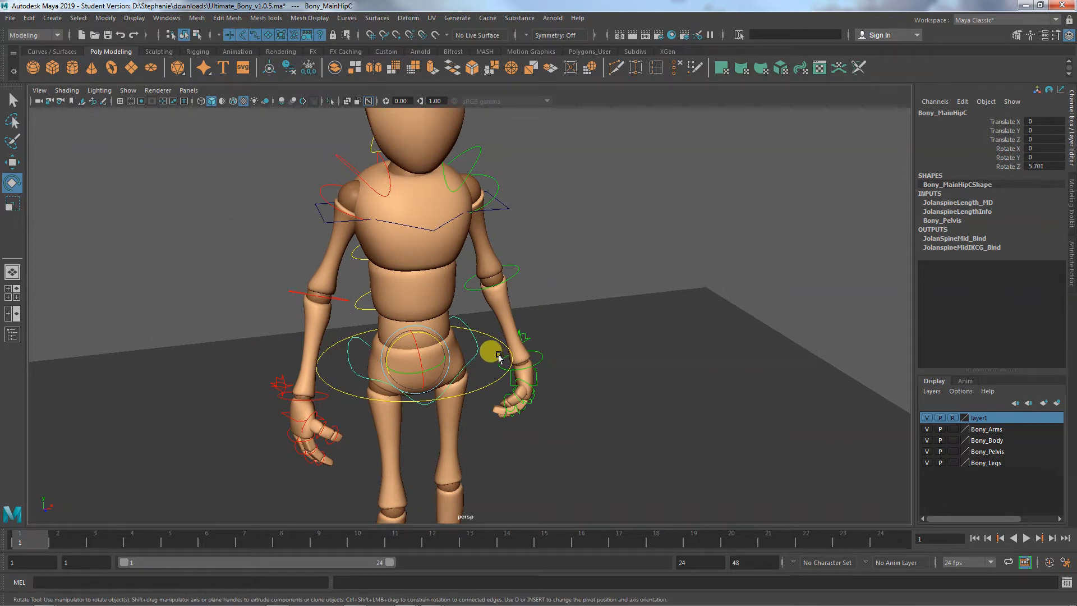
left_click(487, 335)
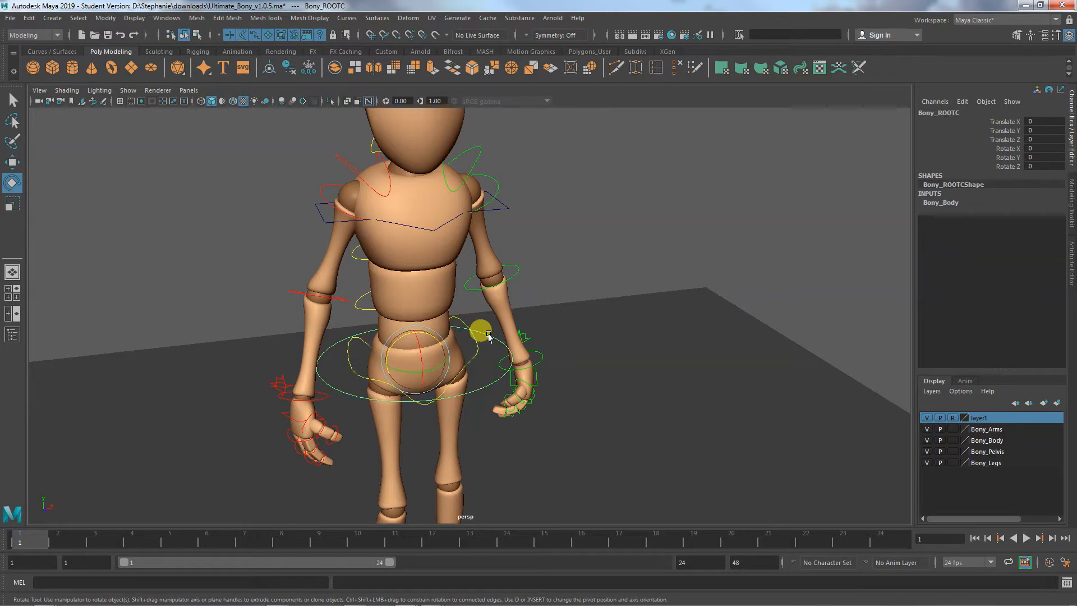
- Try rotating the root control around the waist to about 26.7° in Z, and undo the rotation
left_click_drag(428, 329, 411, 334)
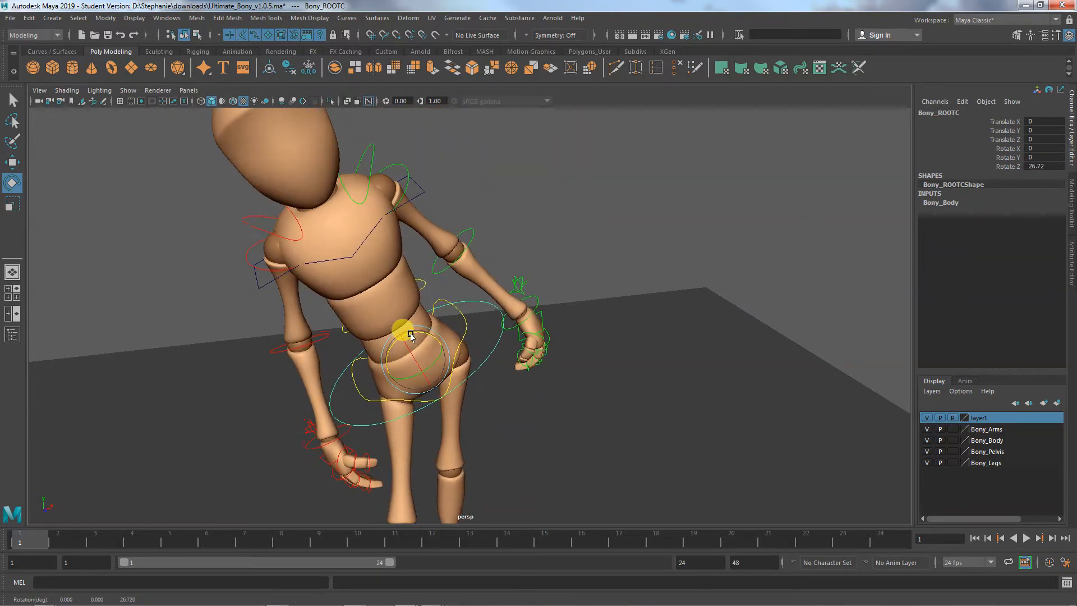
key("ctrl+z")
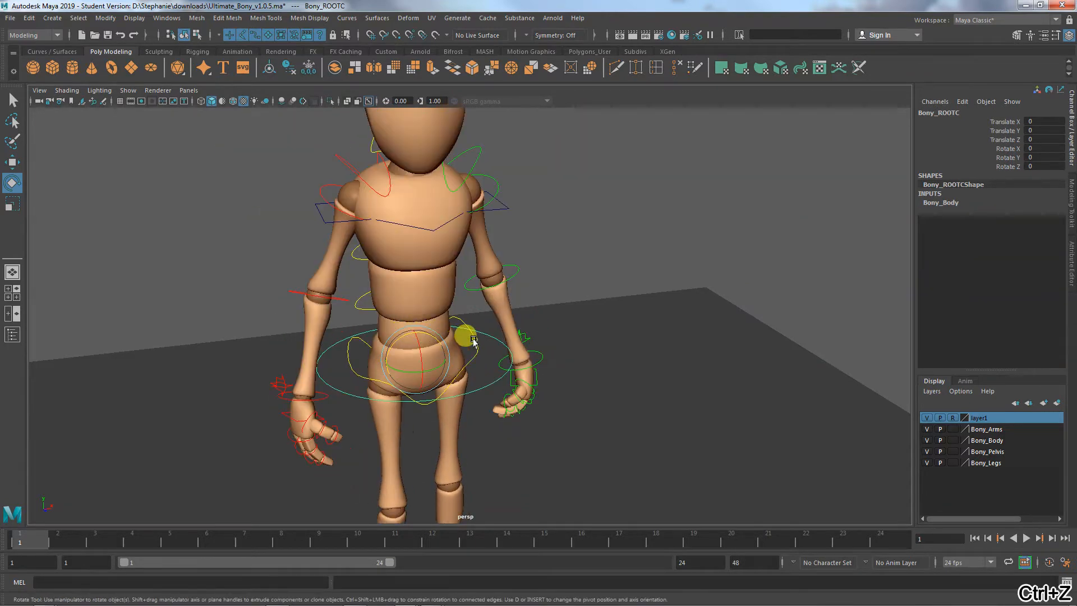
- Select the main hip control and reset its Rotate Z to 0
left_click(474, 343)
left_click_drag(416, 336, 427, 334)
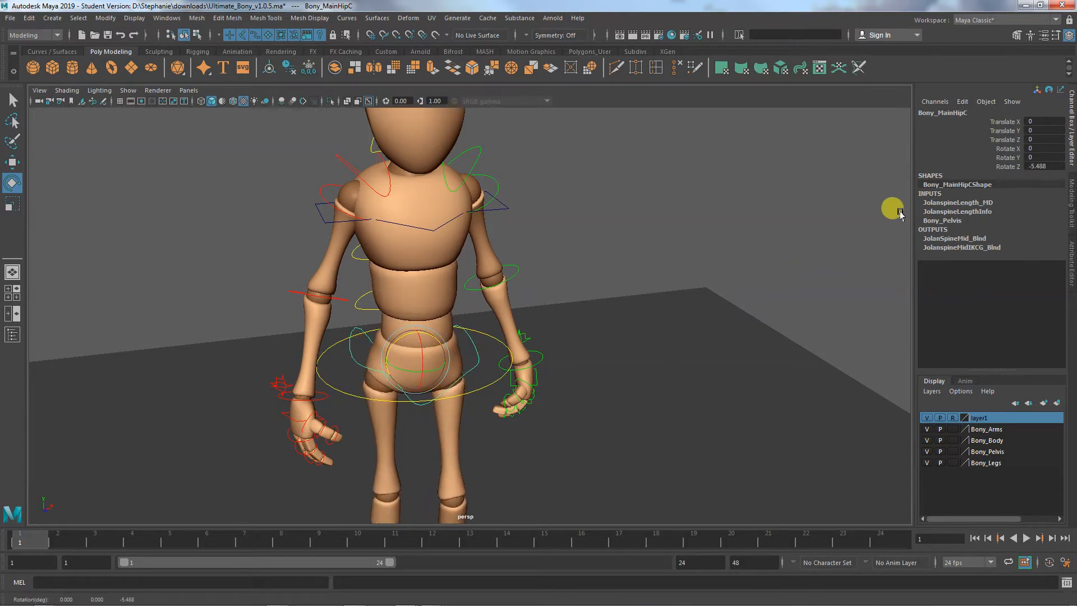
left_click(1040, 167)
type("0")
key("Return")
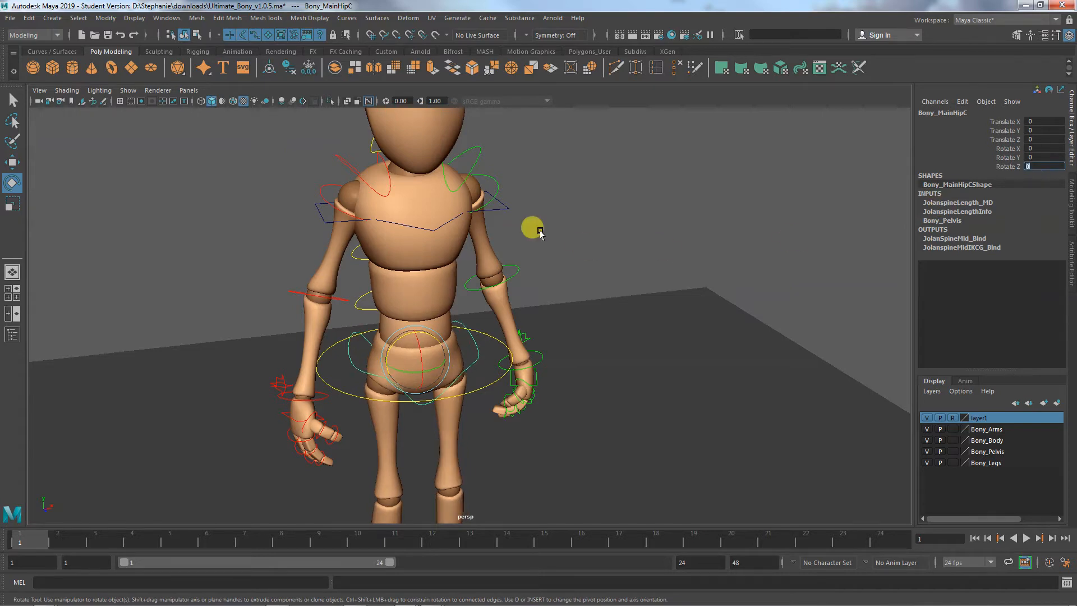
- Rotate the main hip control to about 15° in Z to tilt the pelvis
left_click_drag(549, 295, 537, 293, "alt")
middle_click_drag(538, 292, 604, 161, "alt")
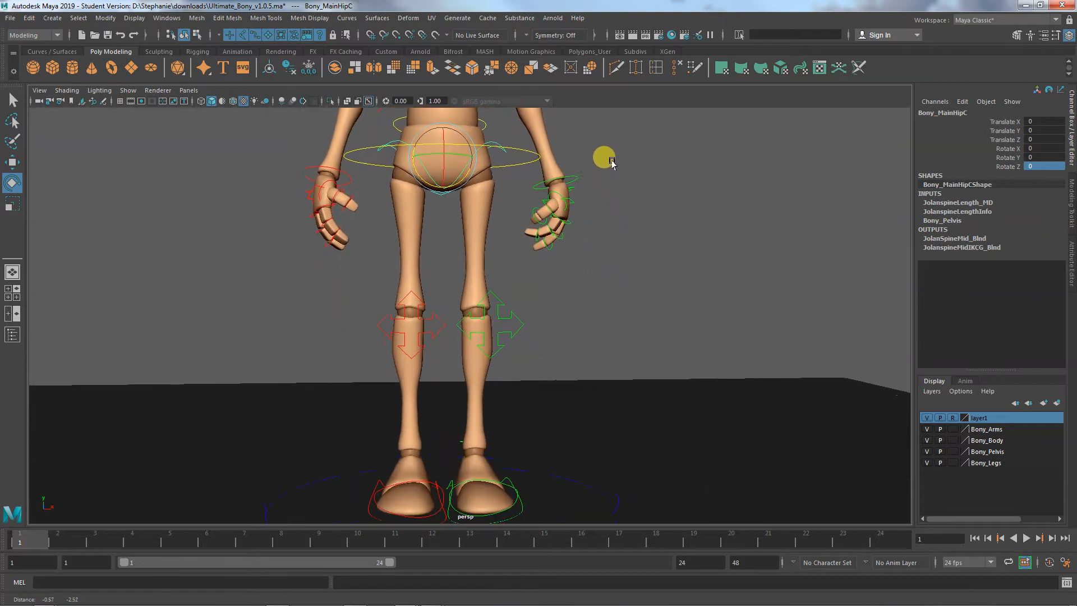
middle_click_drag(625, 284, 634, 398, "alt")
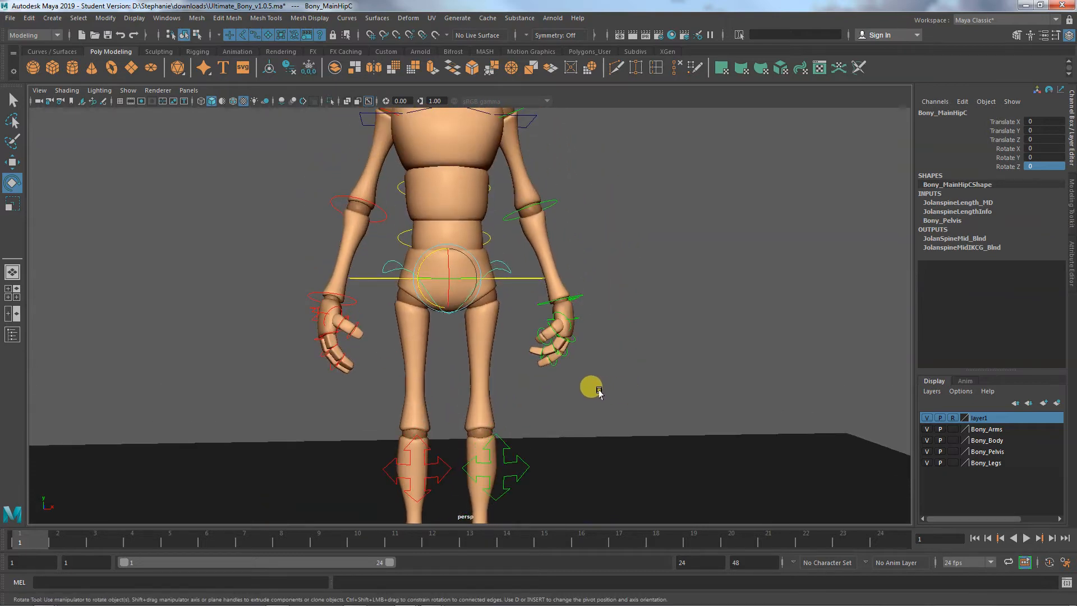
right_click_drag(623, 391, 562, 366, "alt")
left_click_drag(562, 366, 627, 380, "alt")
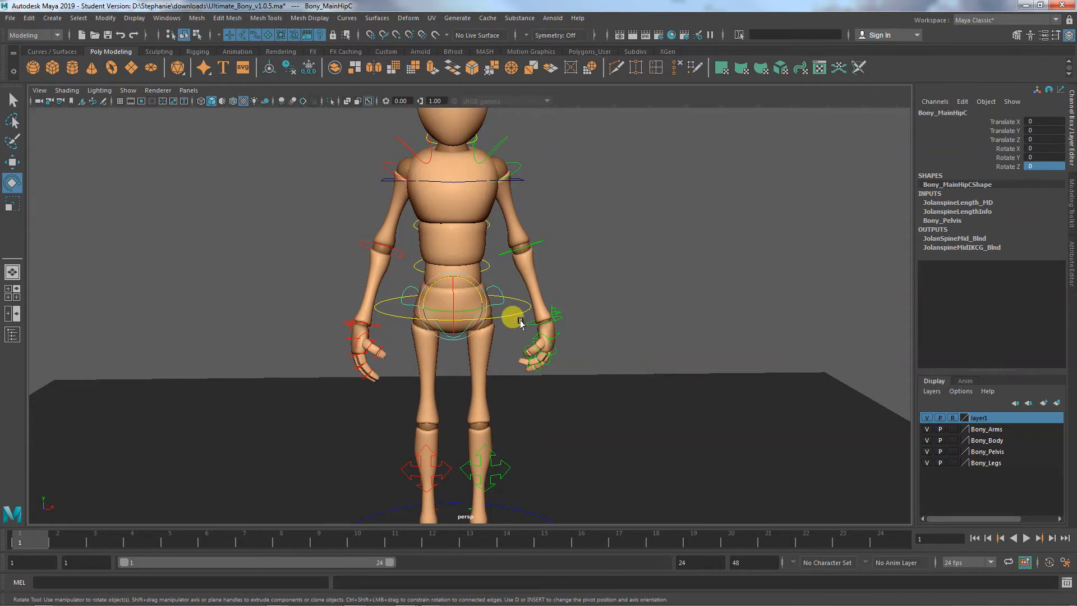
left_click(468, 283)
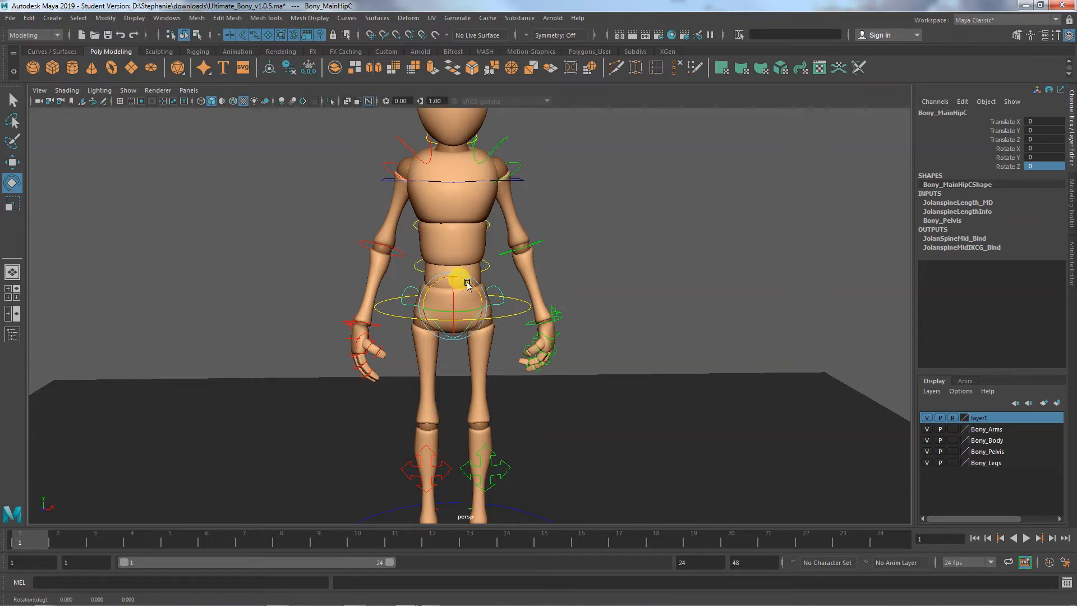
left_click_drag(467, 280, 462, 279)
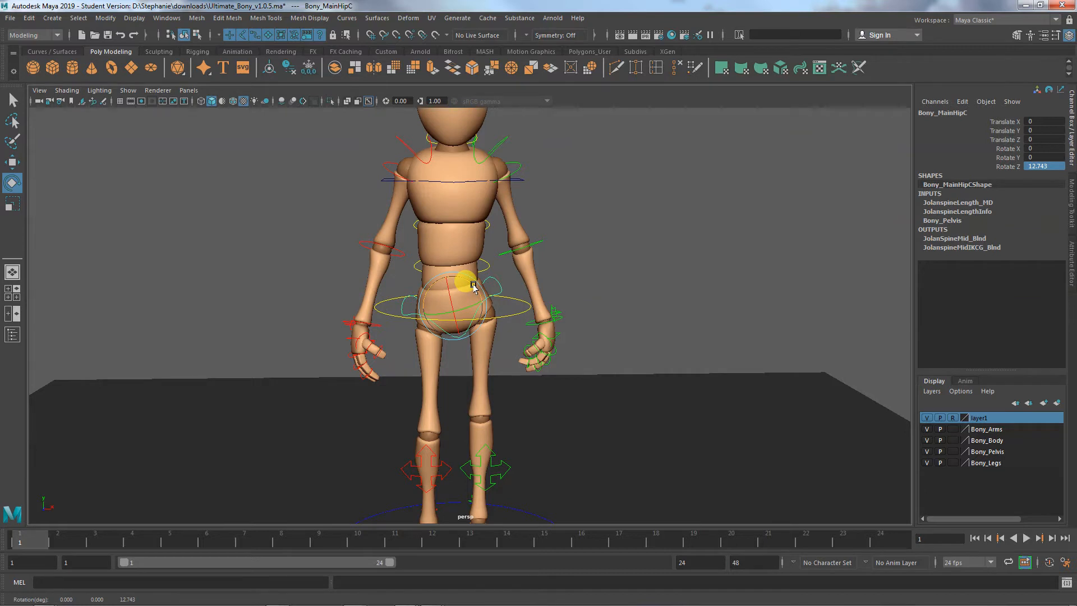
left_click_drag(474, 285, 473, 284)
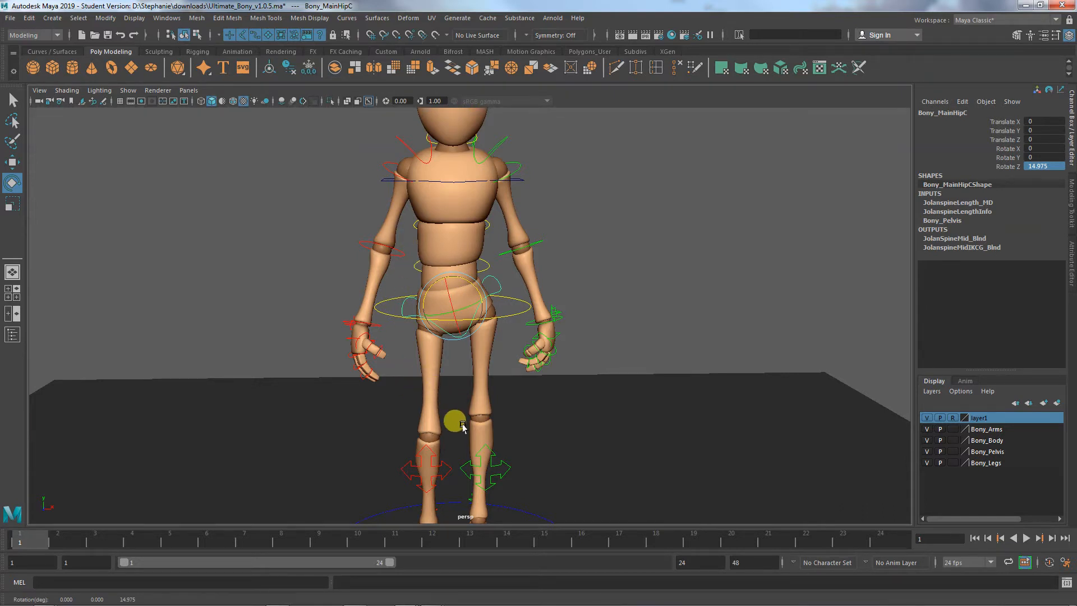
- Examine the feet, knees and pelvis from several angles to see how the hip tilt affects the legs
middle_click_drag(474, 428, 507, 323, "alt")
left_click_drag(457, 396, 521, 387, "alt")
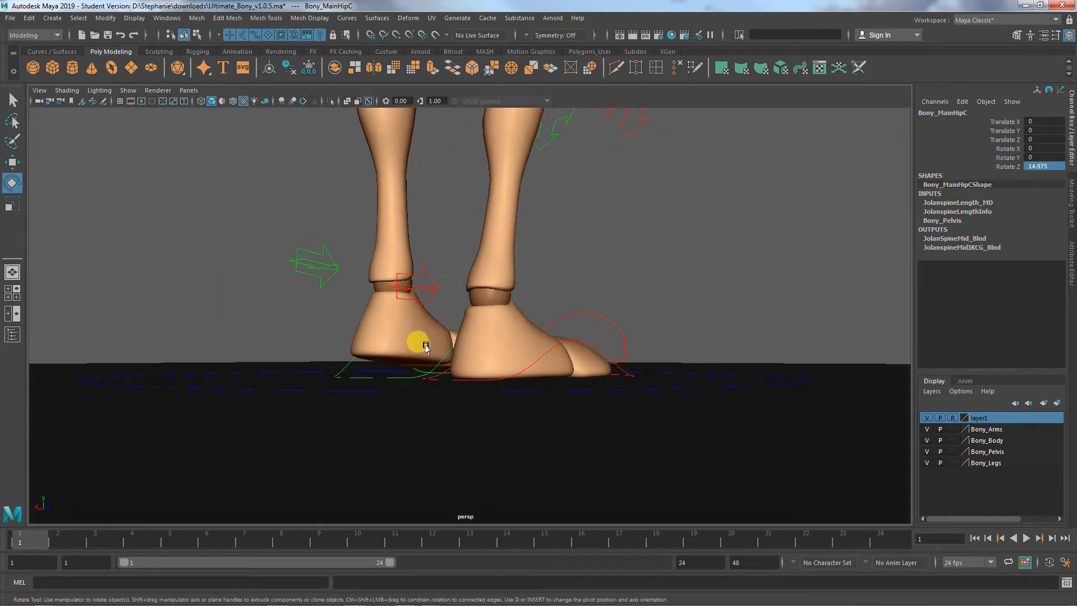
right_click_drag(404, 361, 452, 392, "alt")
middle_click_drag(458, 319, 433, 378, "alt")
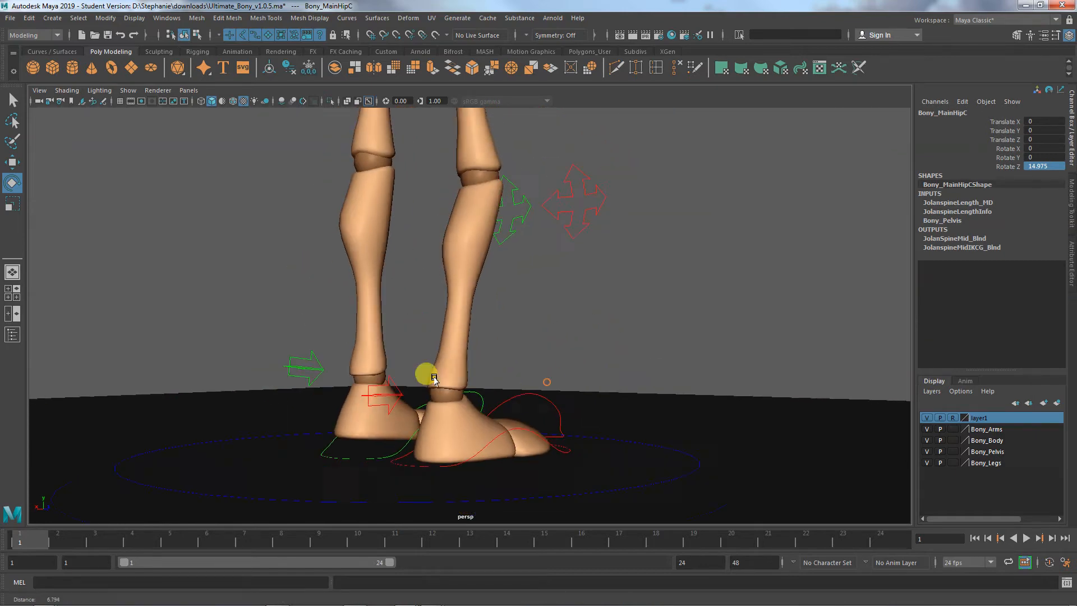
left_click_drag(471, 382, 437, 409, "alt")
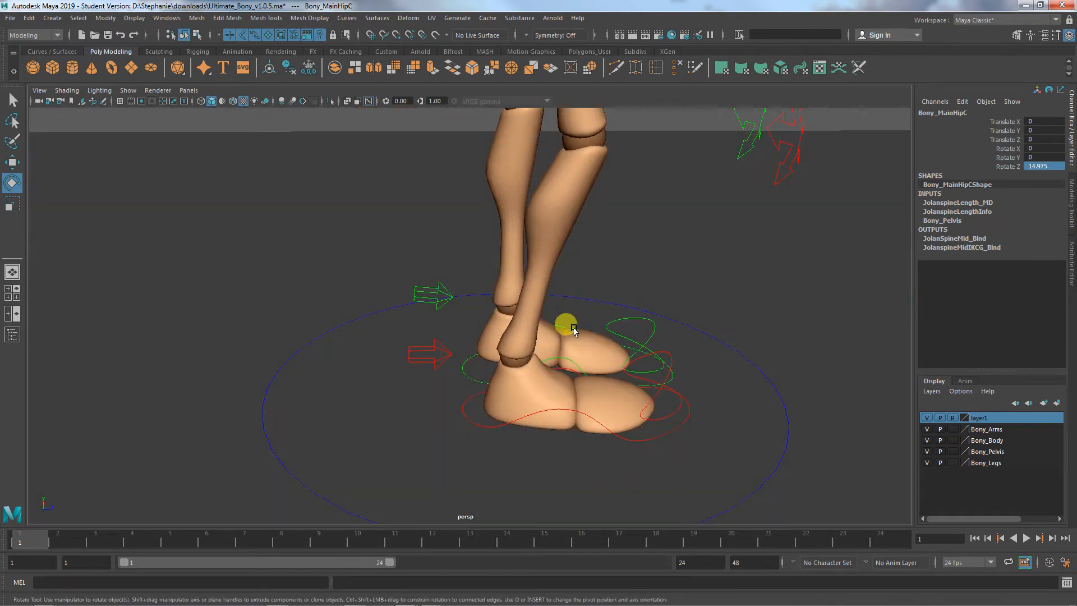
left_click_drag(583, 374, 390, 437, "alt")
right_click_drag(503, 418, 412, 414, "alt")
middle_click_drag(433, 412, 462, 509, "alt")
left_click_drag(555, 421, 519, 479, "alt")
middle_click_drag(566, 337, 527, 483, "alt")
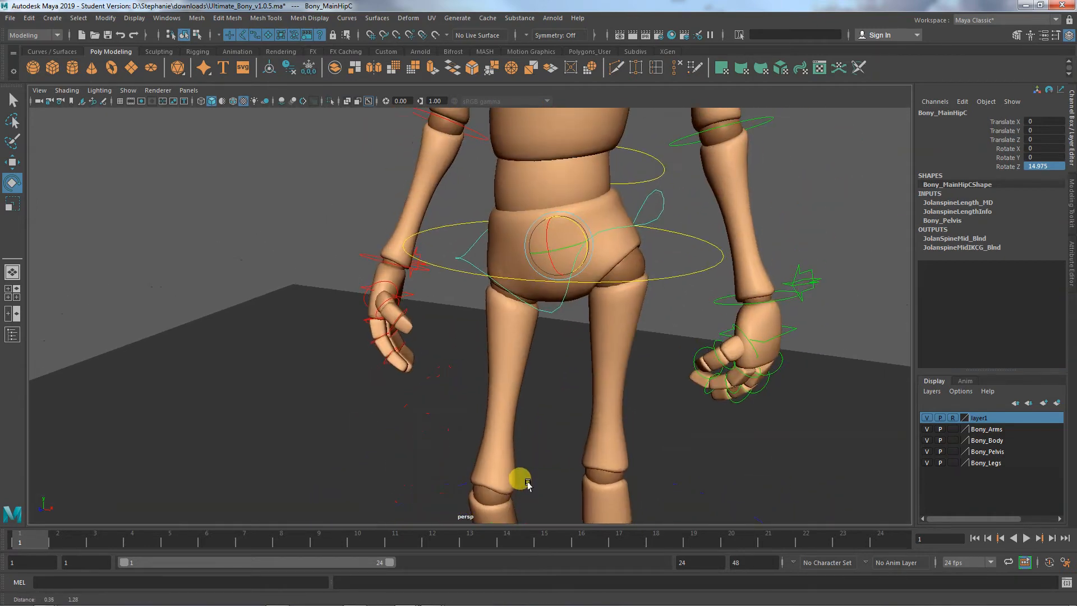
left_click_drag(593, 345, 641, 347, "alt")
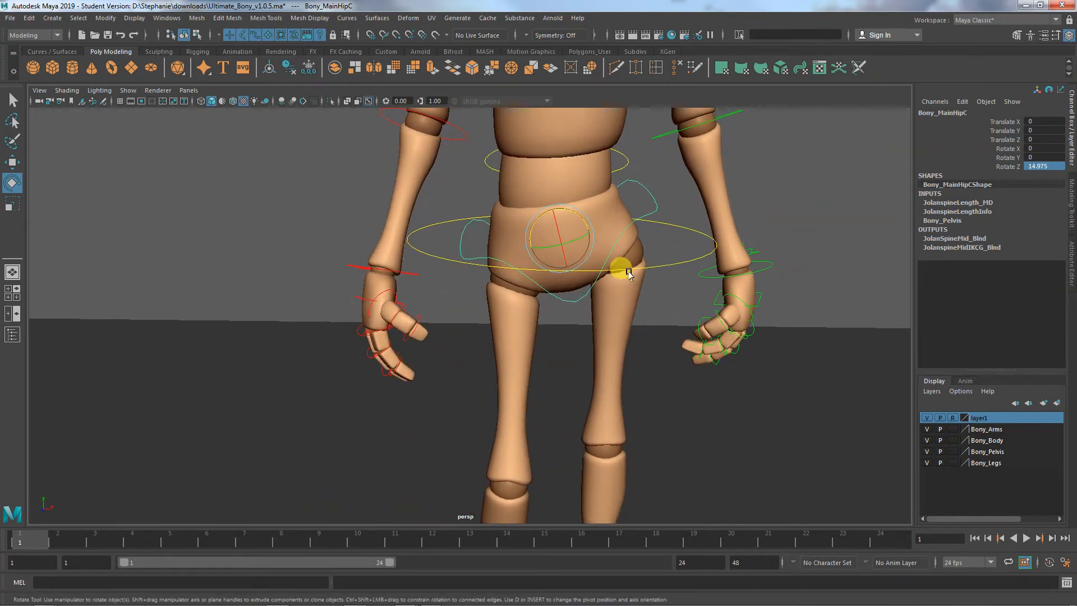
middle_click_drag(620, 383, 605, 364, "alt")
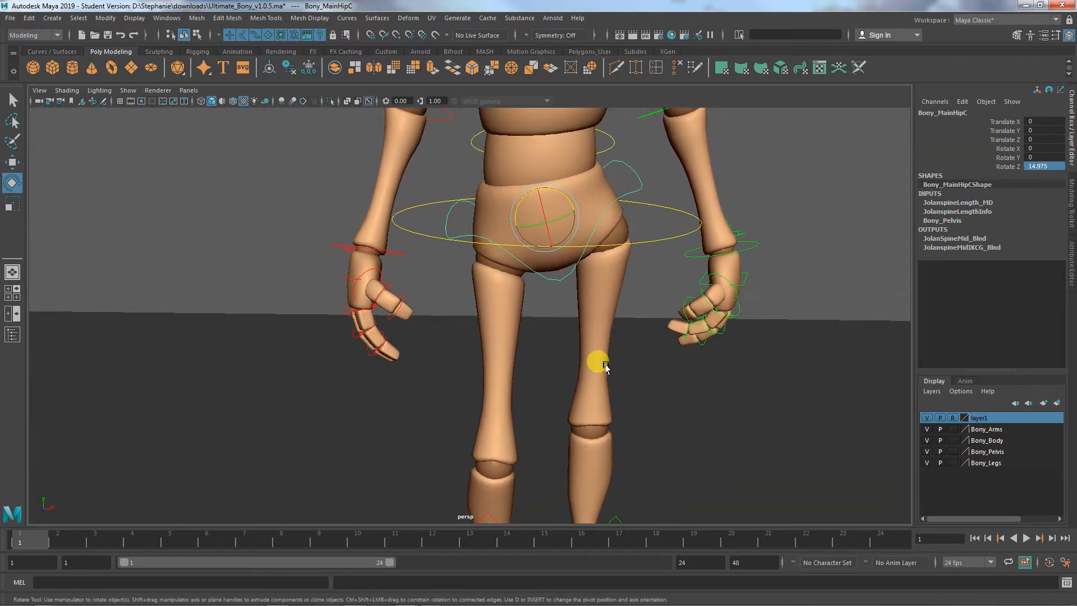
- Try moving the main hip control to about -0.033 in Y, and undo the move
key("w")
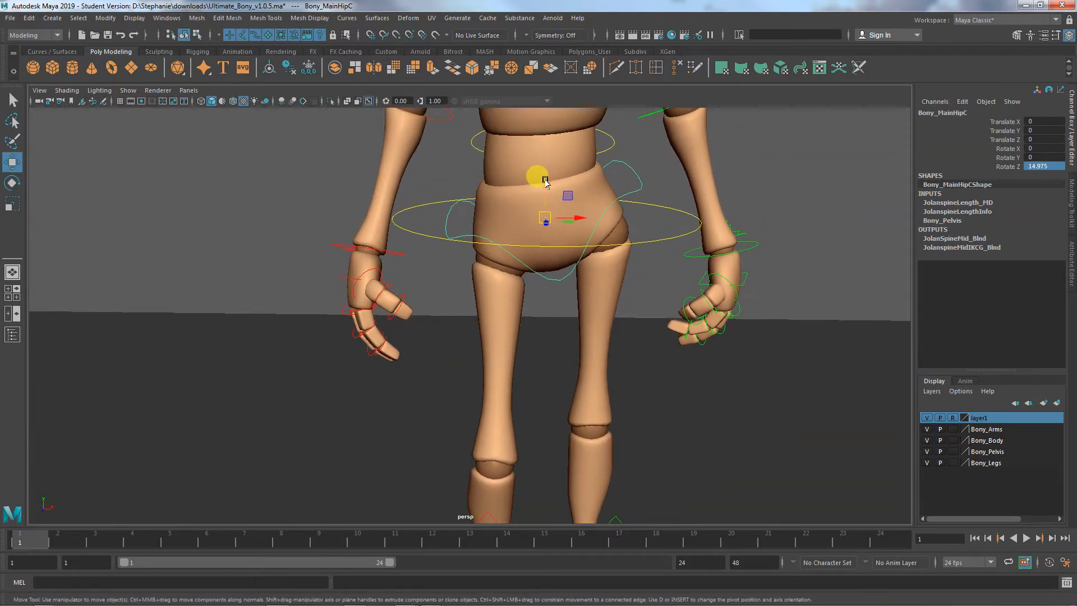
right_click_drag(652, 321, 510, 298, "alt")
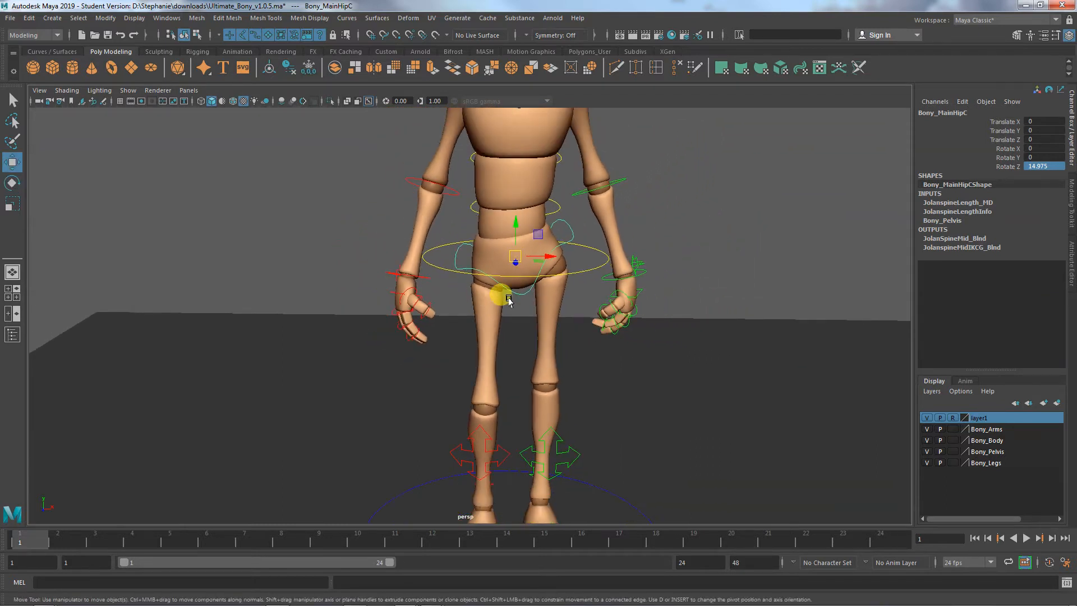
left_click_drag(515, 222, 515, 223)
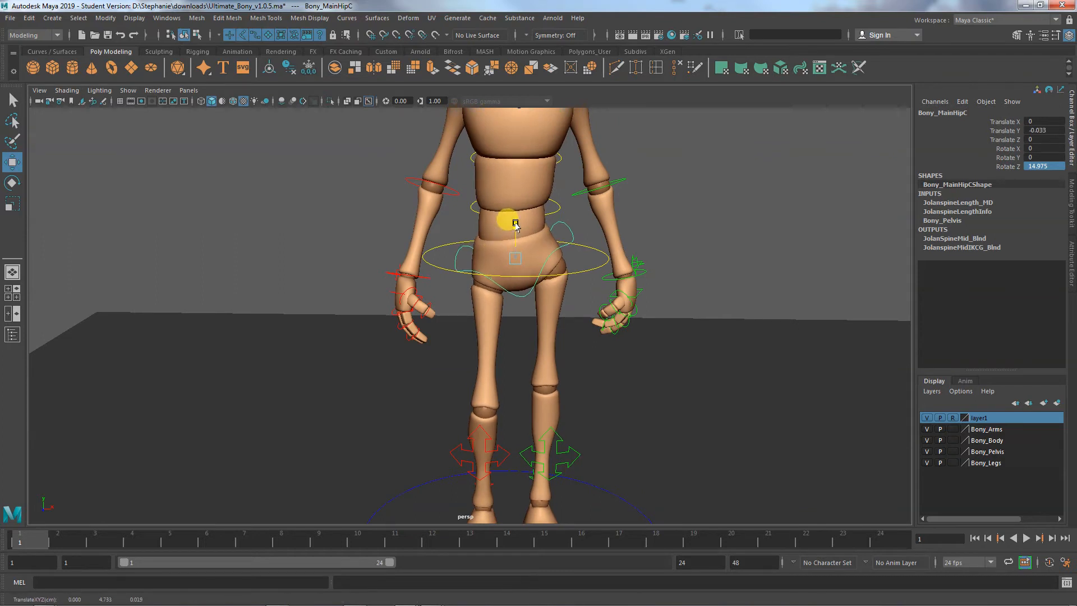
key("ctrl+z")
- Move the root control around the waist to about -0.124 in Y and 0.211 in X
left_click(599, 250)
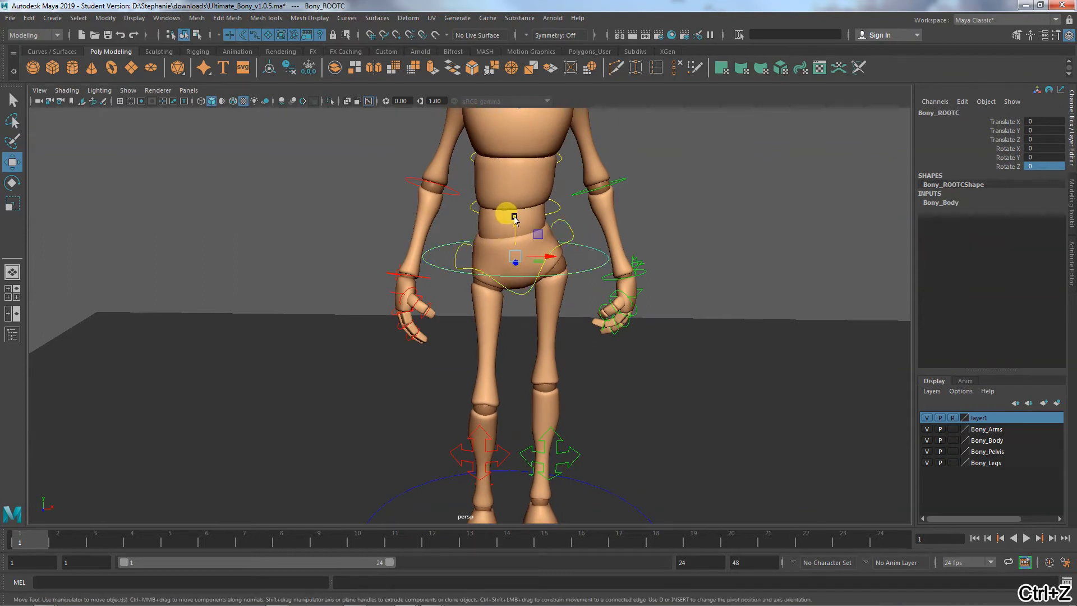
left_click_drag(516, 226, 516, 233)
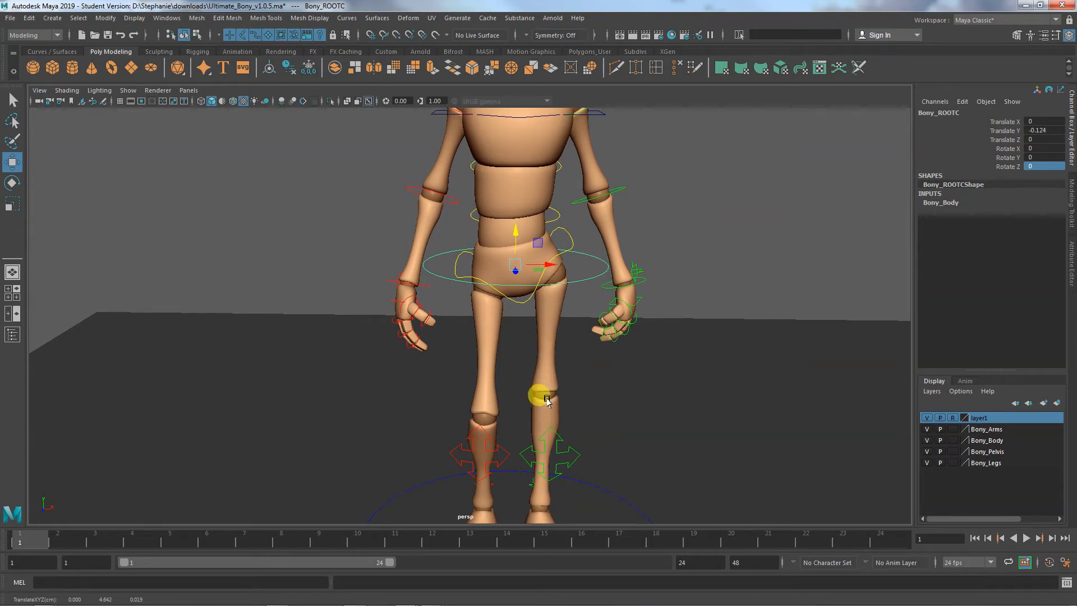
left_click_drag(541, 413, 575, 368, "alt")
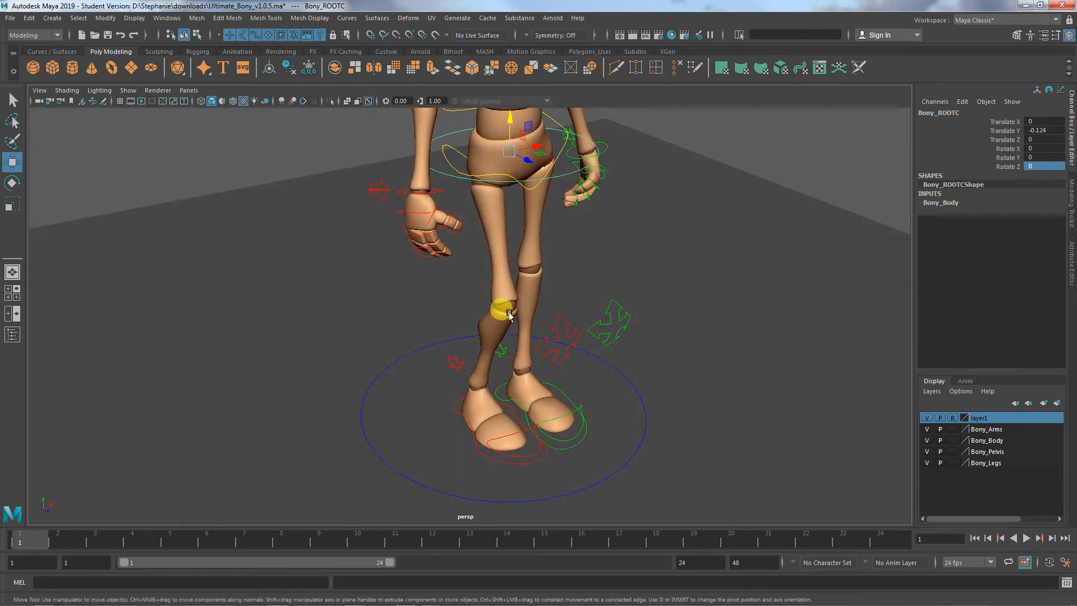
left_click_drag(520, 335, 472, 336, "alt")
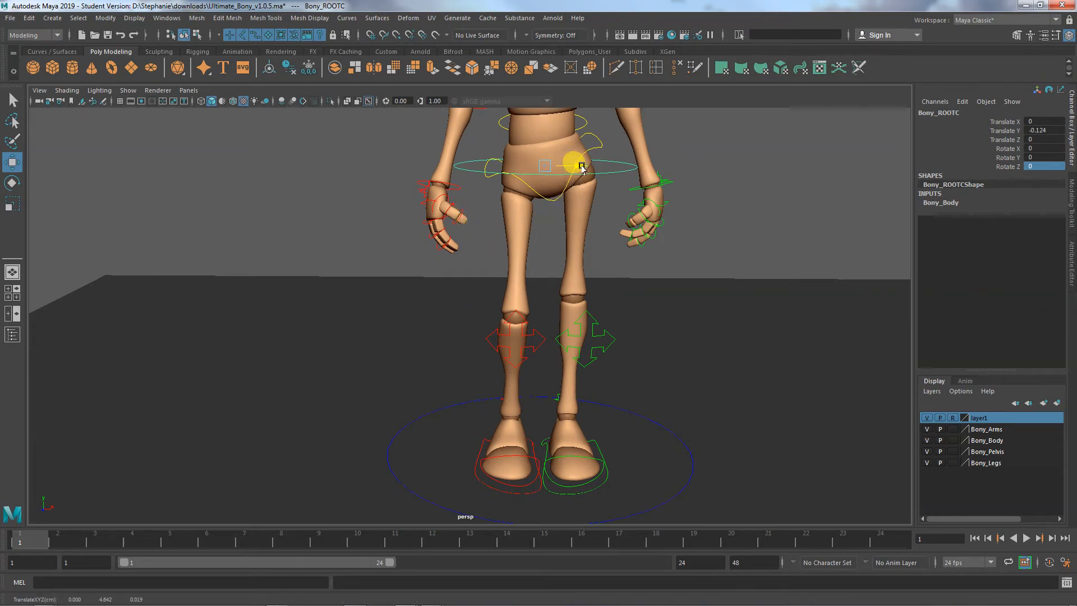
left_click_drag(582, 166, 596, 168)
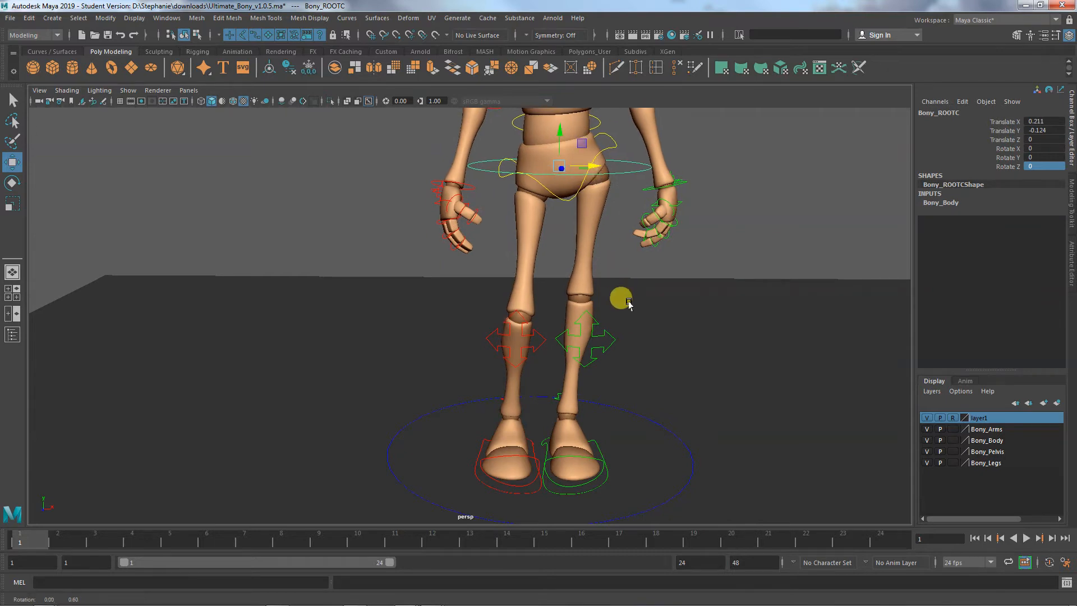
- Check the weight shift from behind and move the root control to about 0.267 in X
left_click_drag(620, 298, 615, 353, "alt")
left_click_drag(598, 449, 622, 435, "alt")
middle_click_drag(622, 428, 651, 478, "alt")
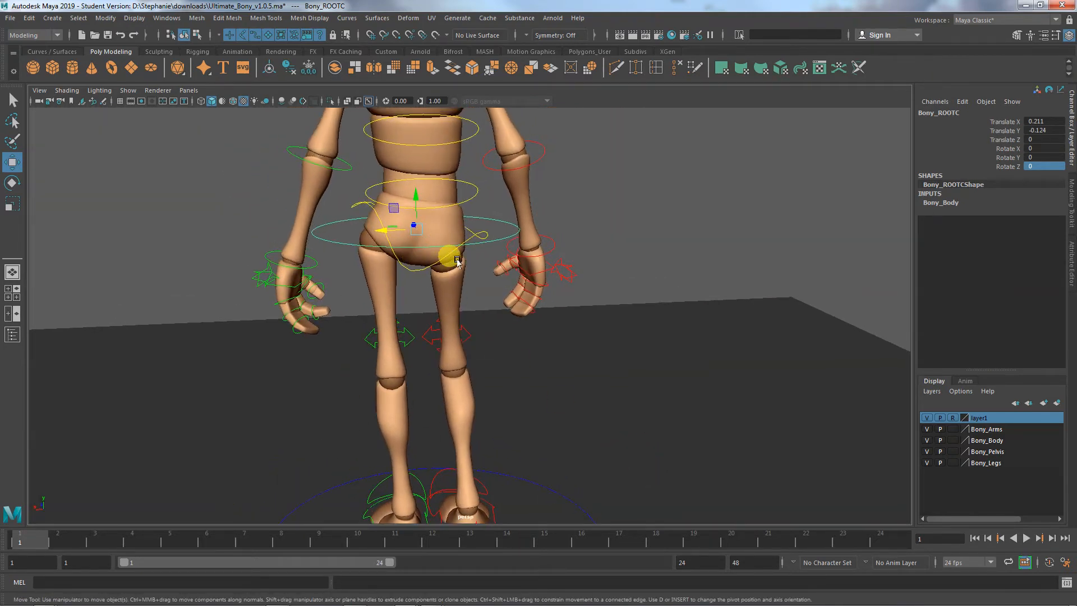
right_click_drag(496, 340, 376, 321, "alt")
left_click_drag(475, 368, 468, 362, "alt")
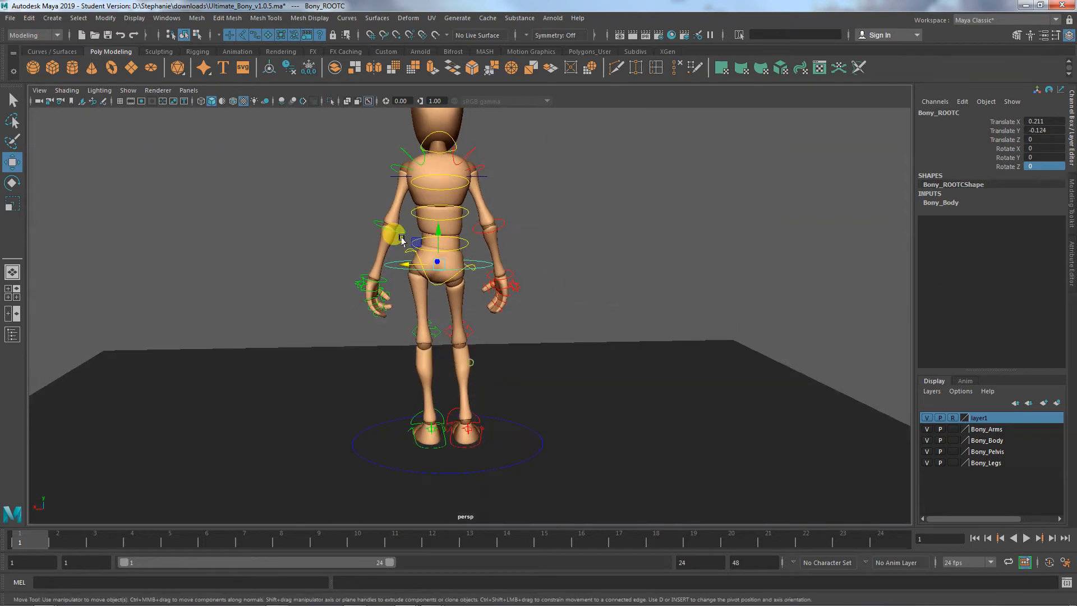
left_click_drag(408, 264, 406, 264)
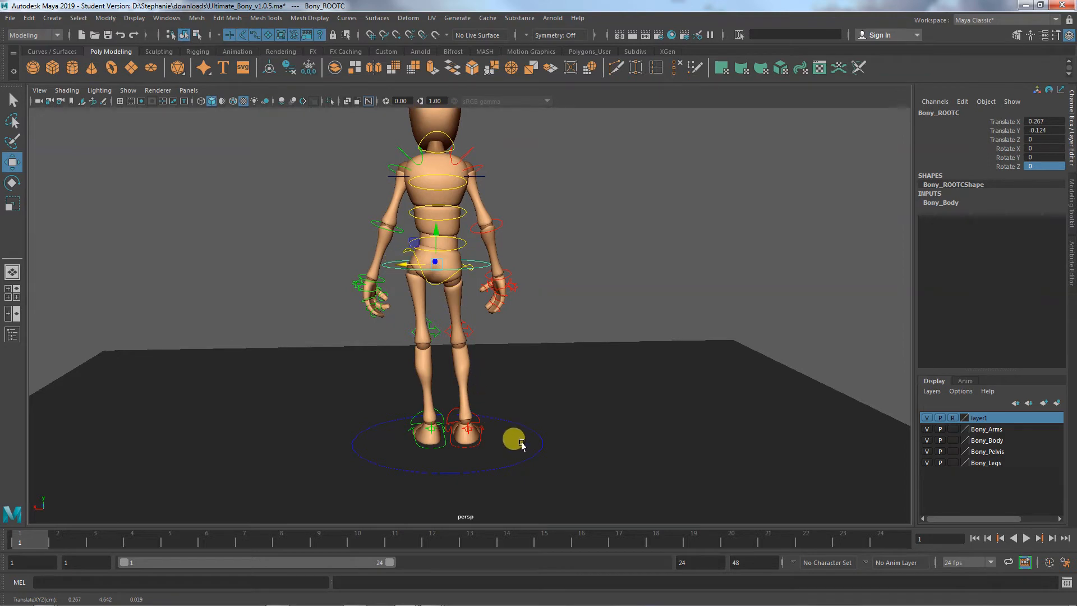
- Rotate the left foot IK control outward to about 9.3° in Y
left_click(462, 430)
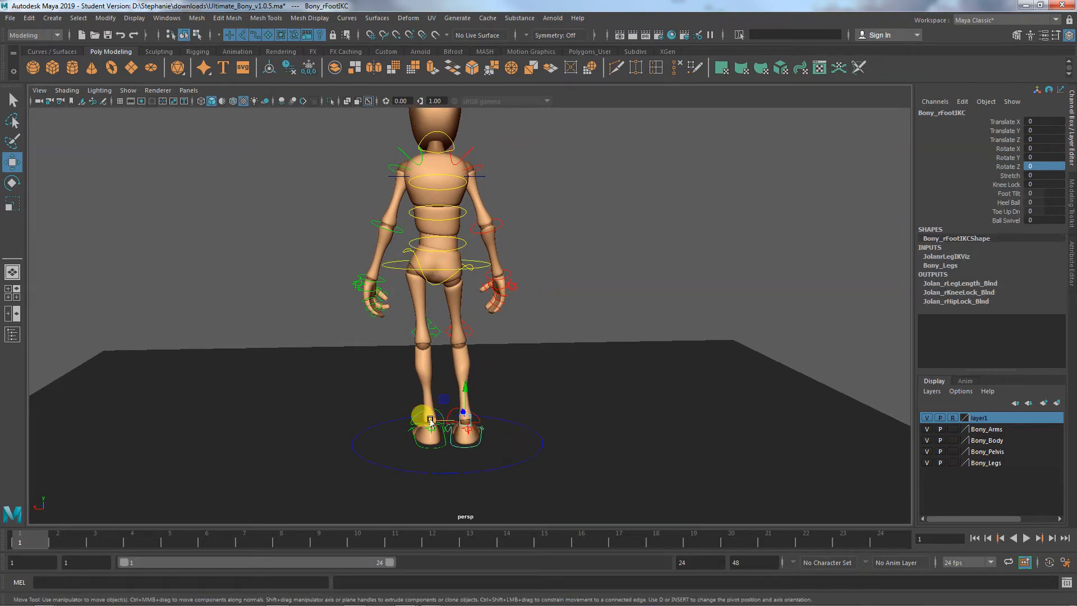
left_click_drag(430, 419, 482, 403)
key("e")
left_click(536, 428)
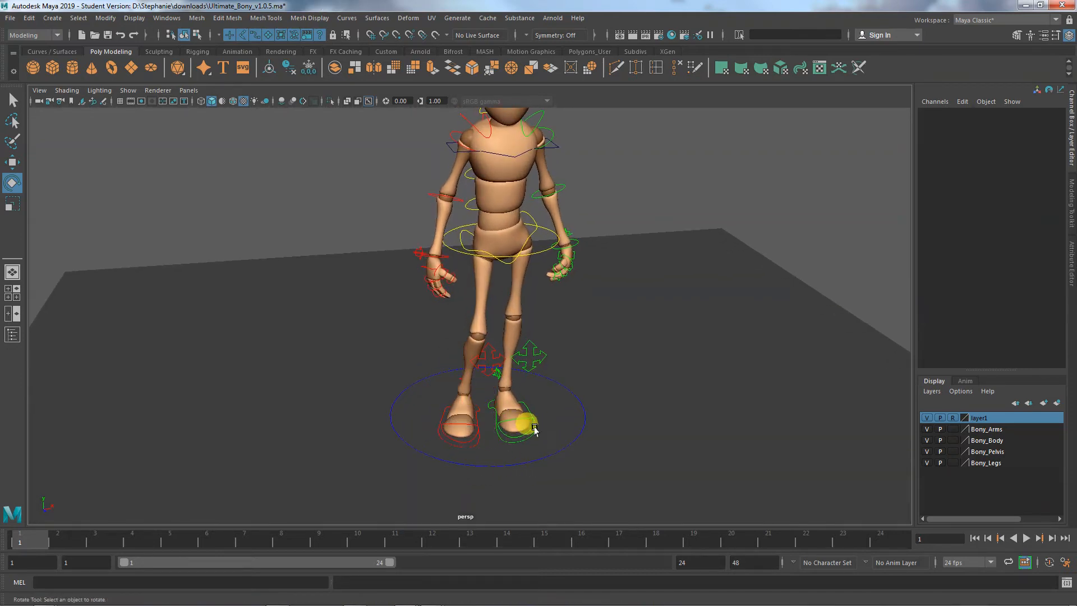
left_click_drag(522, 400, 526, 400)
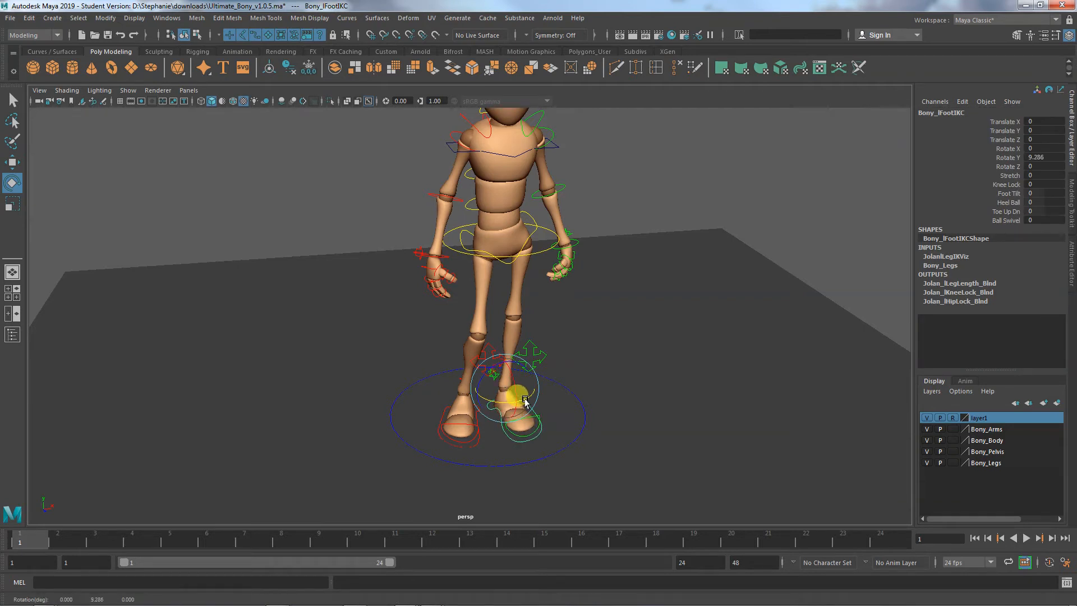
- Move the right knee IK control to about -1.3 in X, 0.012 in Y and 0.423 in Z
mouse_move(522, 457)
left_mouse_down("alt")
mouse_move(507, 450)
mouse_move(511, 457)
left_mouse_up("alt")
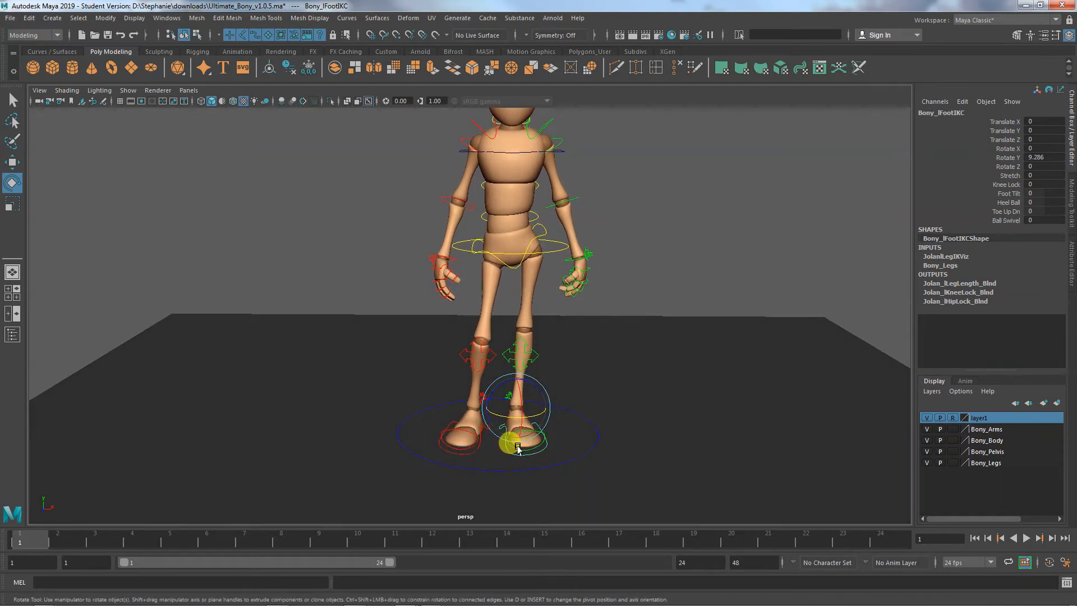
scroll(468, 465, "up", 2)
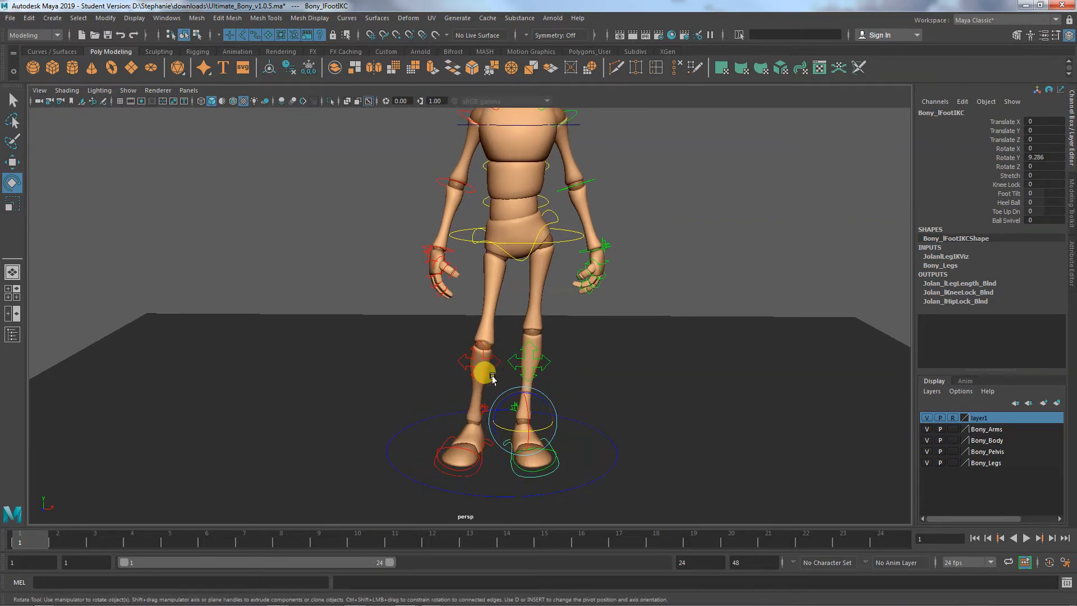
left_click_drag(492, 379, 499, 350, "alt")
left_click(515, 359)
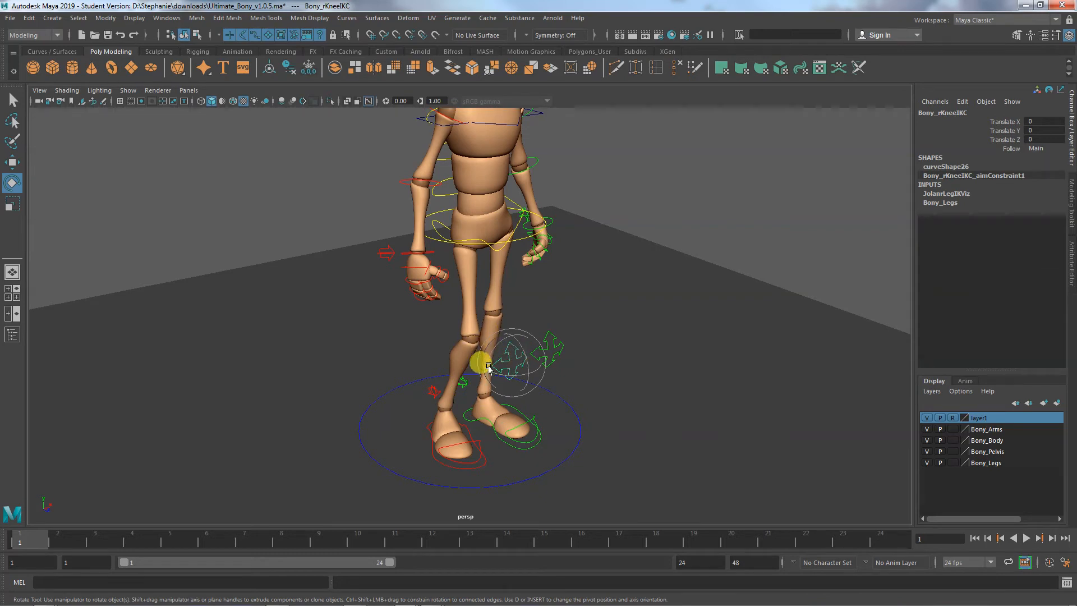
key("w")
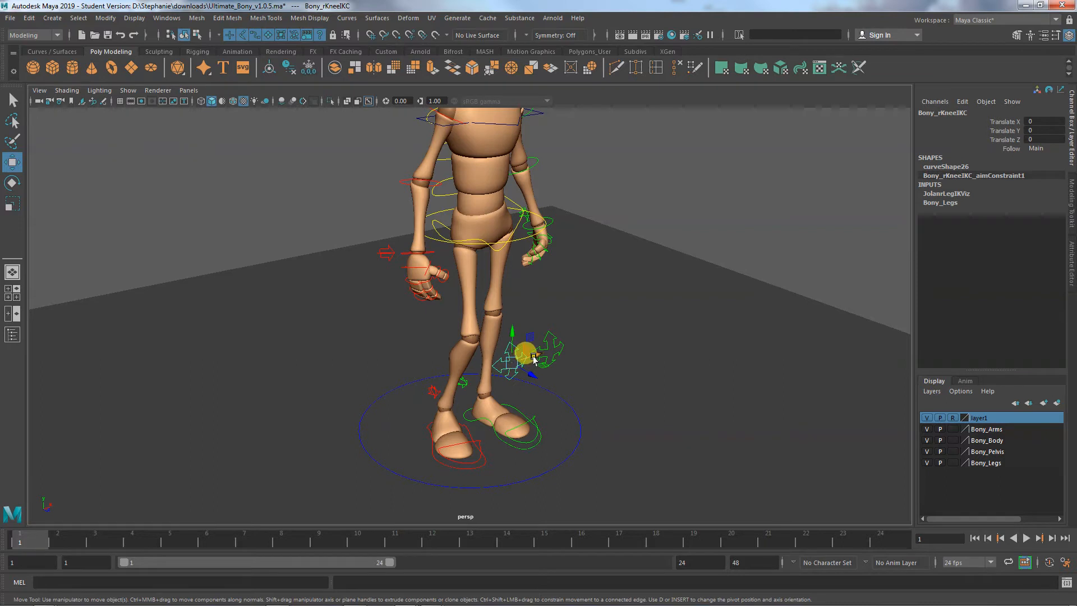
left_click_drag(534, 359, 495, 391)
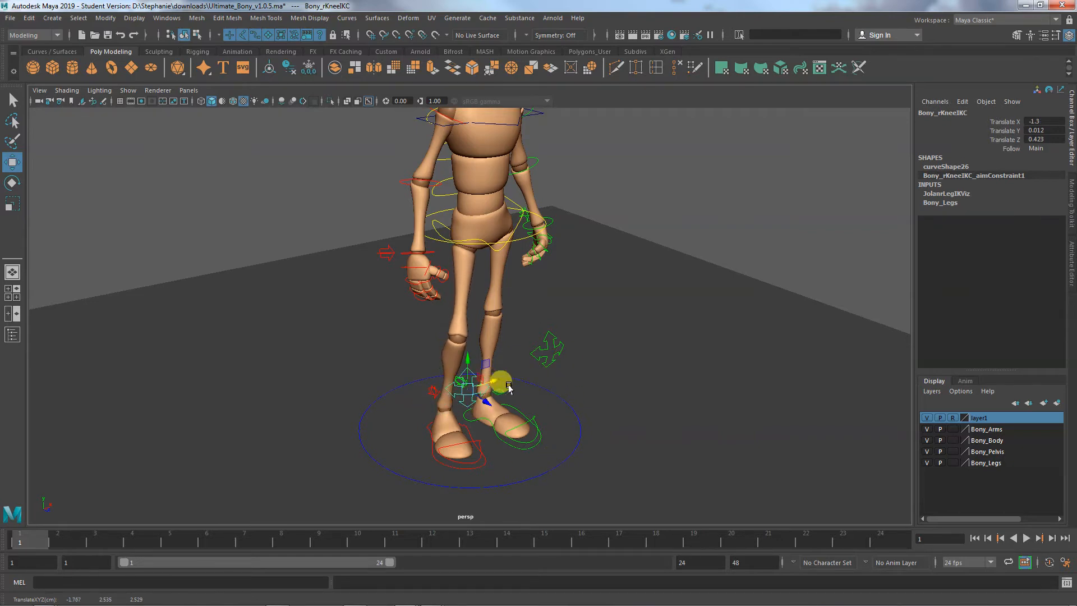
- Move the right knee IK control inward to about -0.618 in X and 0.421 in Z
left_click_drag(533, 440, 461, 436, "alt")
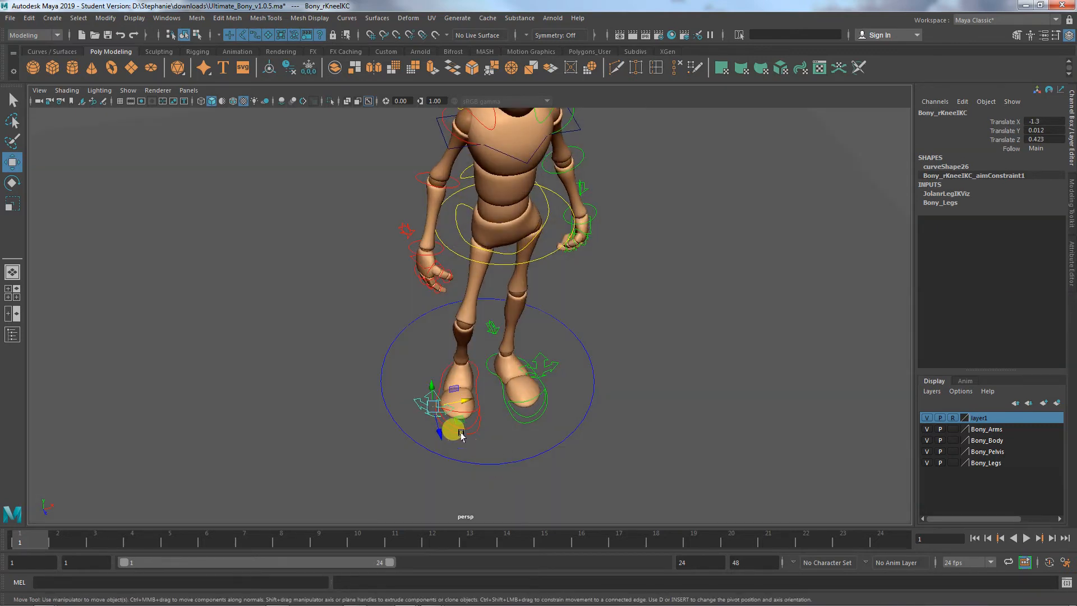
middle_click_drag(461, 436, 495, 400)
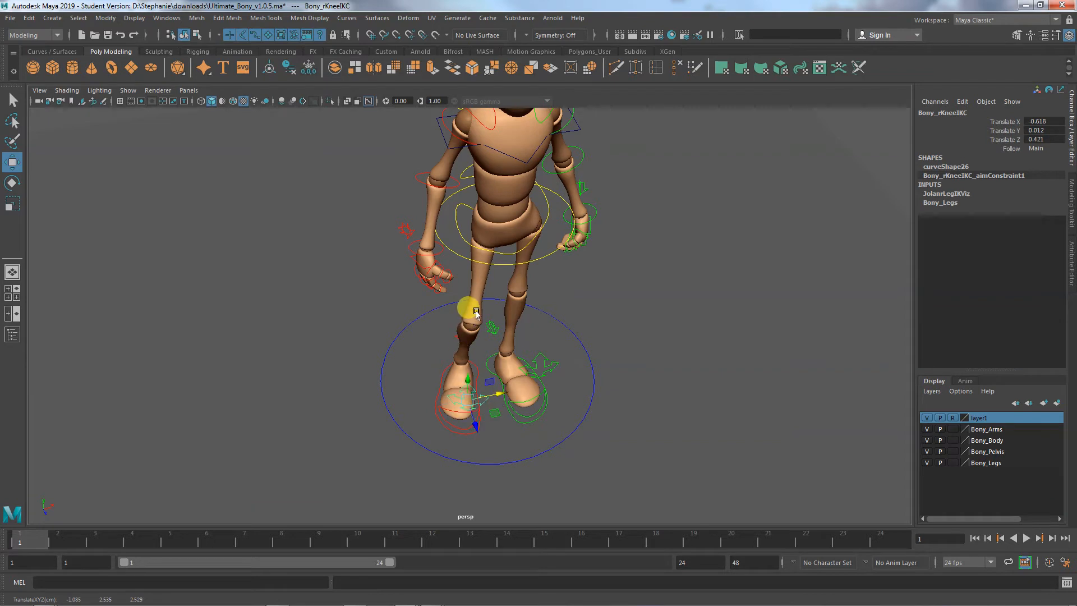
left_click(456, 439)
mouse_move(457, 440)
left_mouse_down("alt")
mouse_move(408, 443)
mouse_move(466, 434)
left_mouse_up("alt")
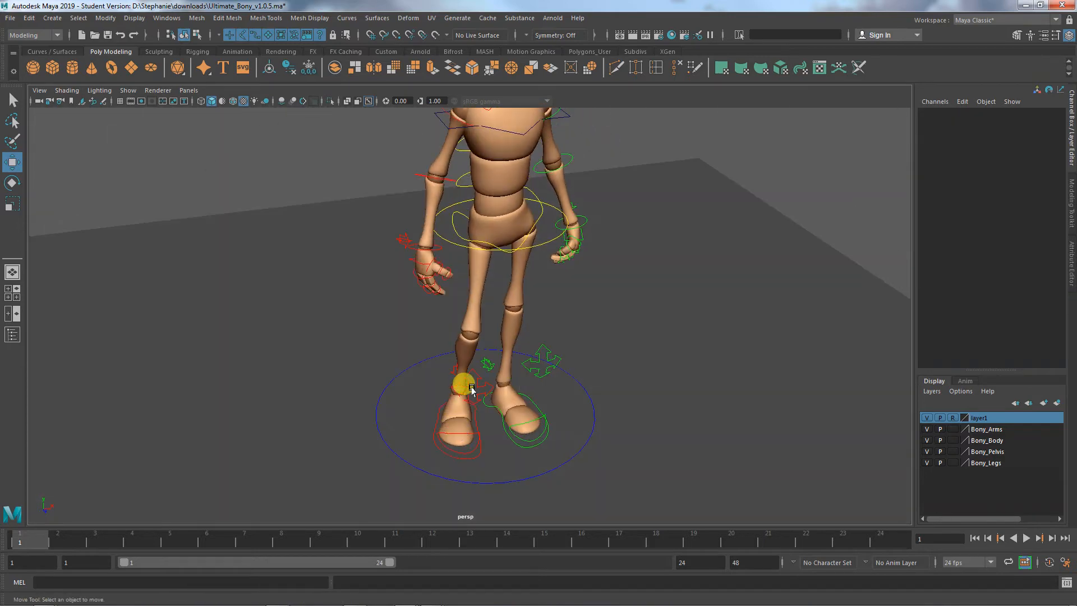
- Move the left knee IK control to about 0.185 in X and 0.001 in Z
left_click(475, 385)
scroll(462, 421, "up", 4)
left_click_drag(533, 456, 531, 488, "alt")
left_click_drag(545, 391, 524, 470)
left_click_drag(463, 433, 459, 401)
left_click_drag(501, 432, 581, 396, "alt")
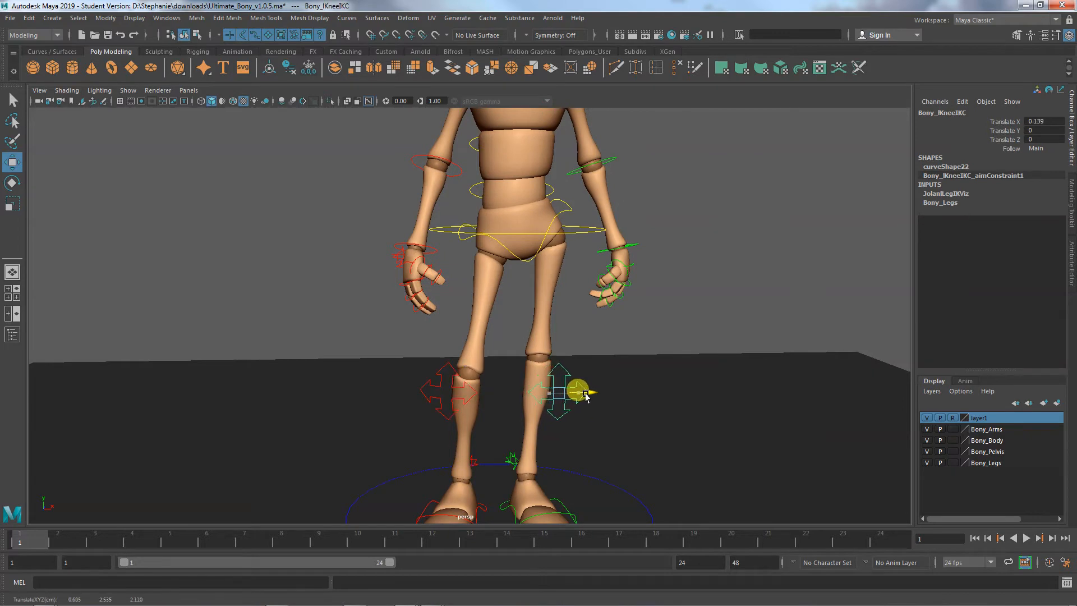
left_click_drag(596, 444, 596, 399, "alt")
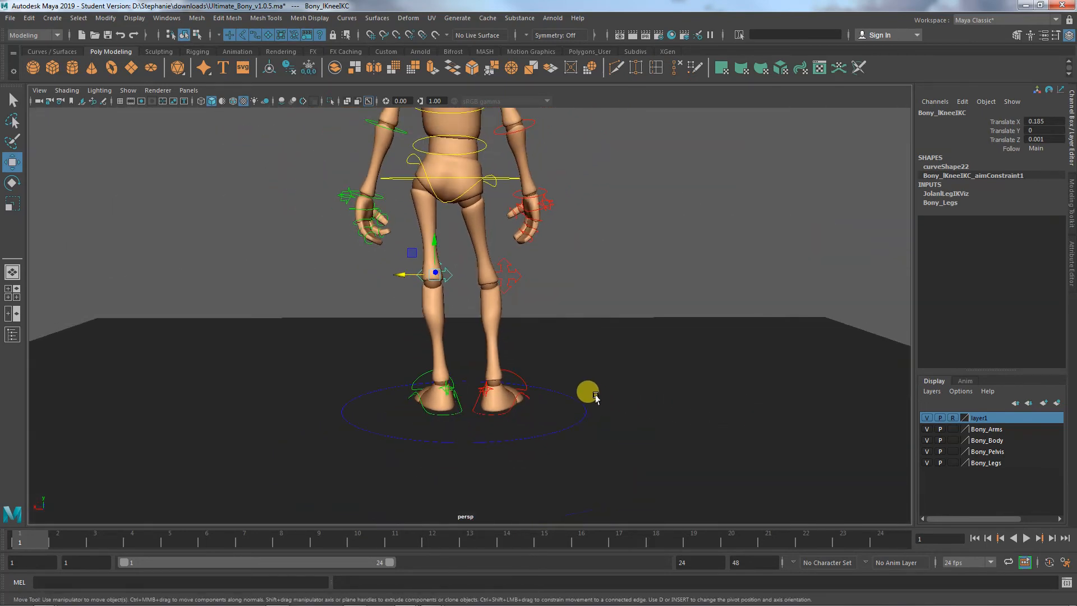
middle_click_drag(596, 396, 589, 447, "alt")
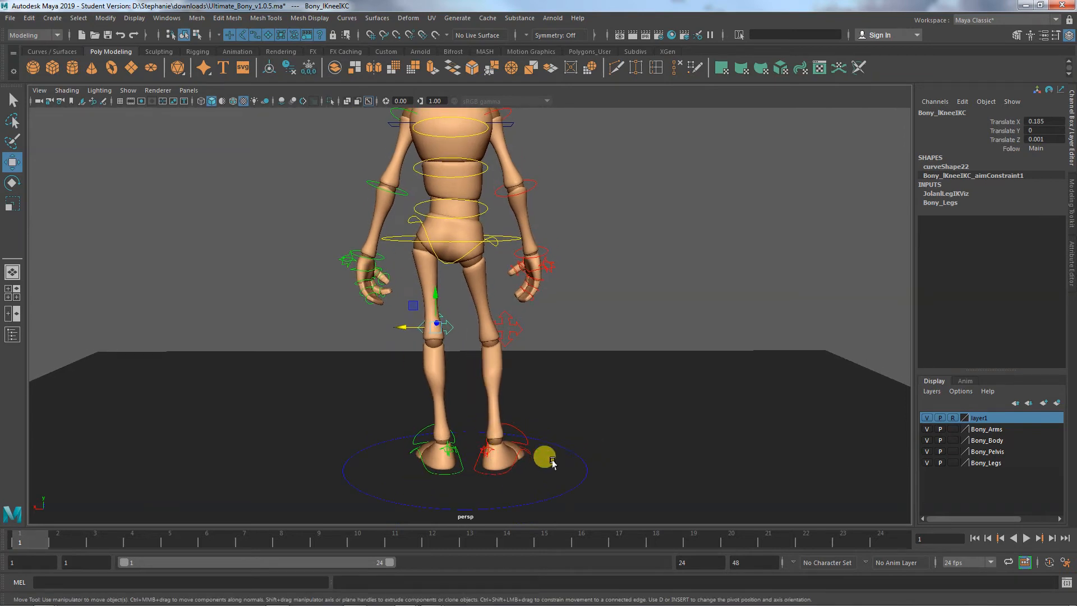
- Move the right foot IK control to about -0.184 in X and -0.102 in Z
left_click_drag(552, 461, 450, 490, "alt")
left_click(406, 463)
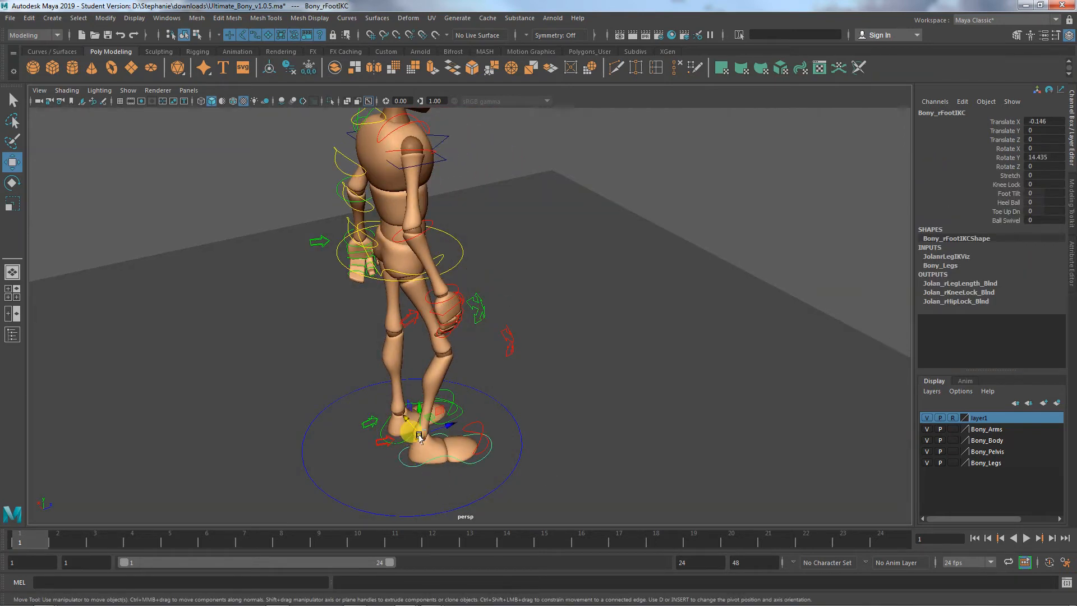
left_click_drag(445, 426, 412, 421)
left_click_drag(449, 481, 422, 502, "alt")
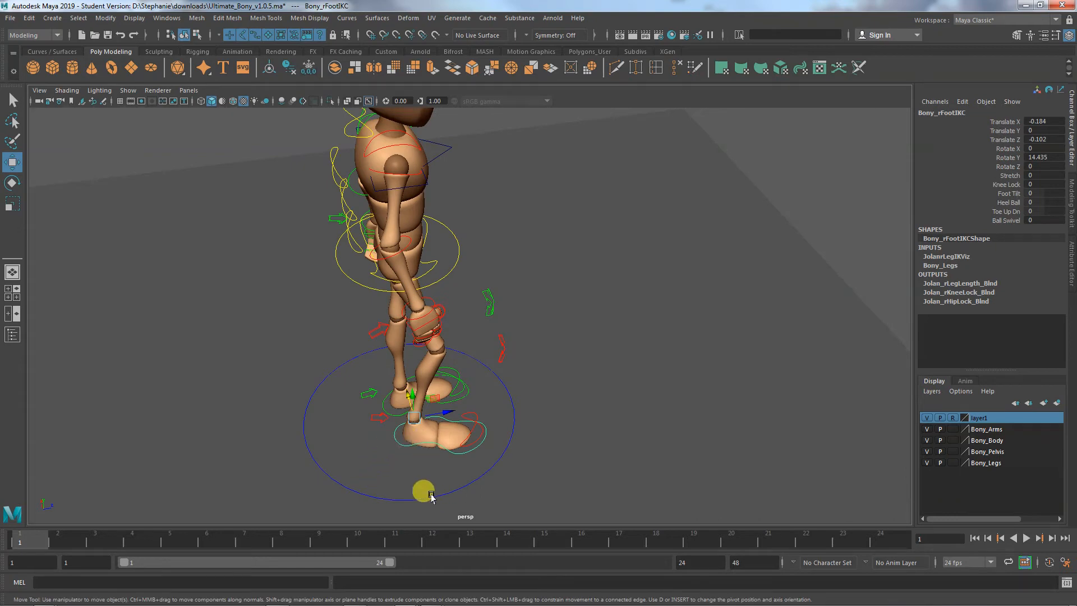
- Shift the root control from the back view to about 0.289 in X and -0.157 in Y
left_click_drag(422, 436, 564, 434)
left_click(514, 238)
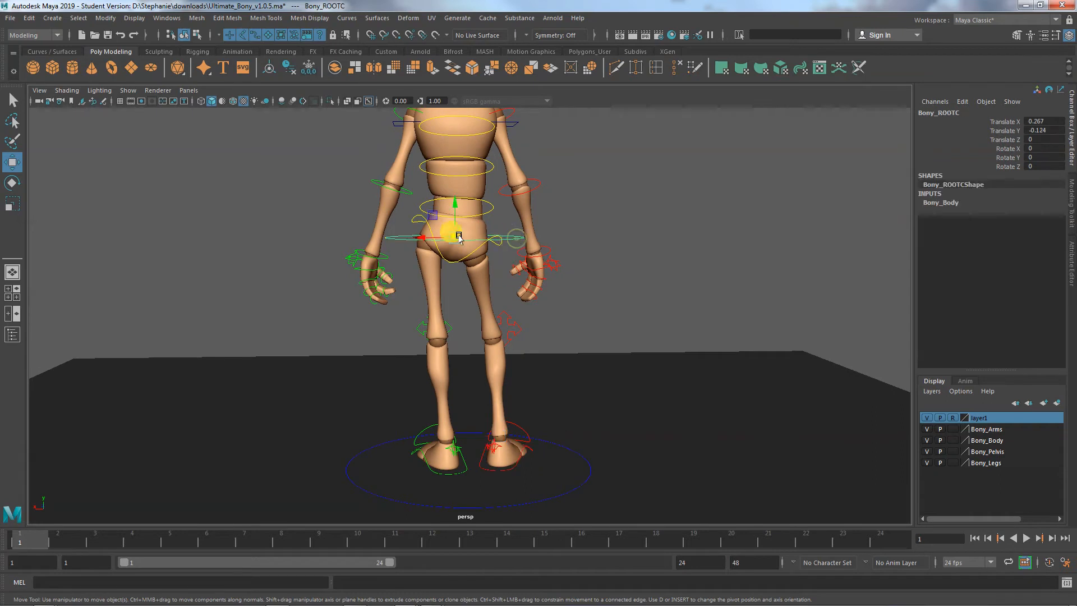
left_click_drag(414, 237, 414, 235)
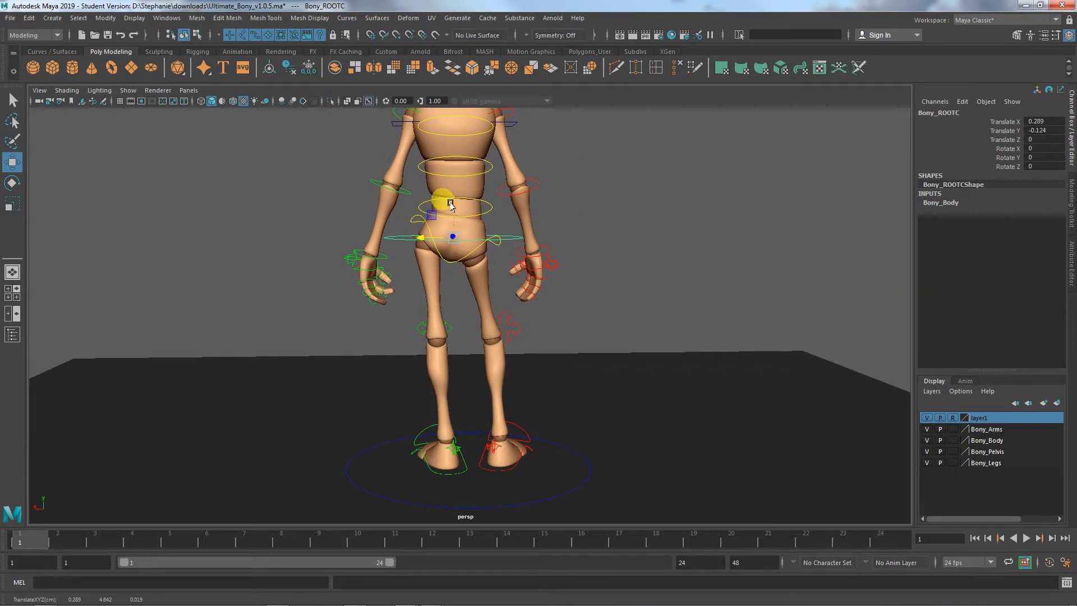
left_click_drag(450, 205, 451, 205)
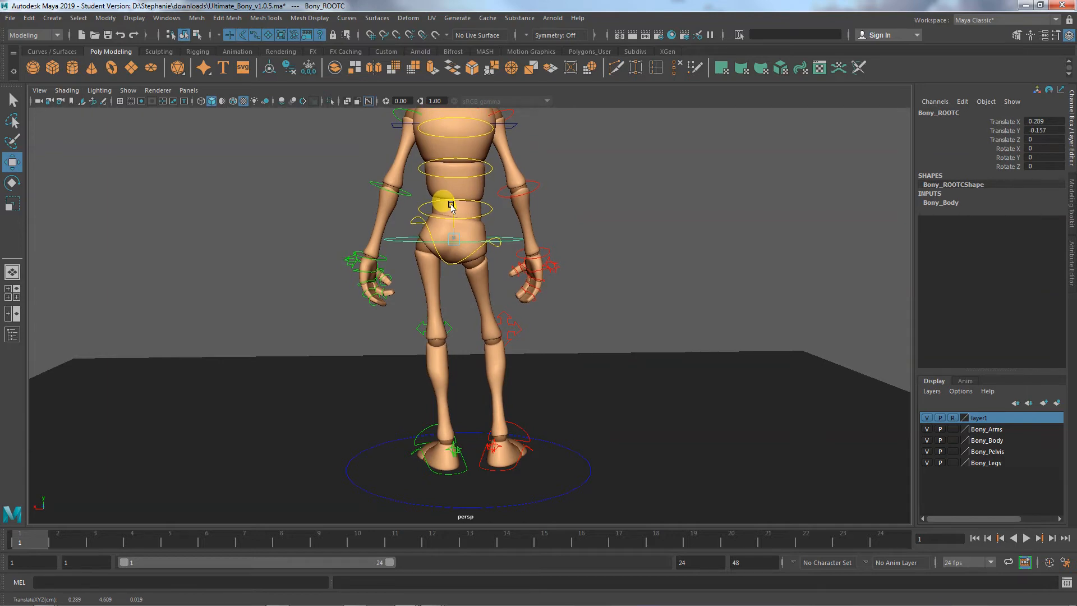
- Tilt the chest by rotating the top spine IK control to about -7.7° in Z
left_click_drag(479, 300, 247, 299, "alt")
right_click_drag(456, 314, 424, 364, "alt")
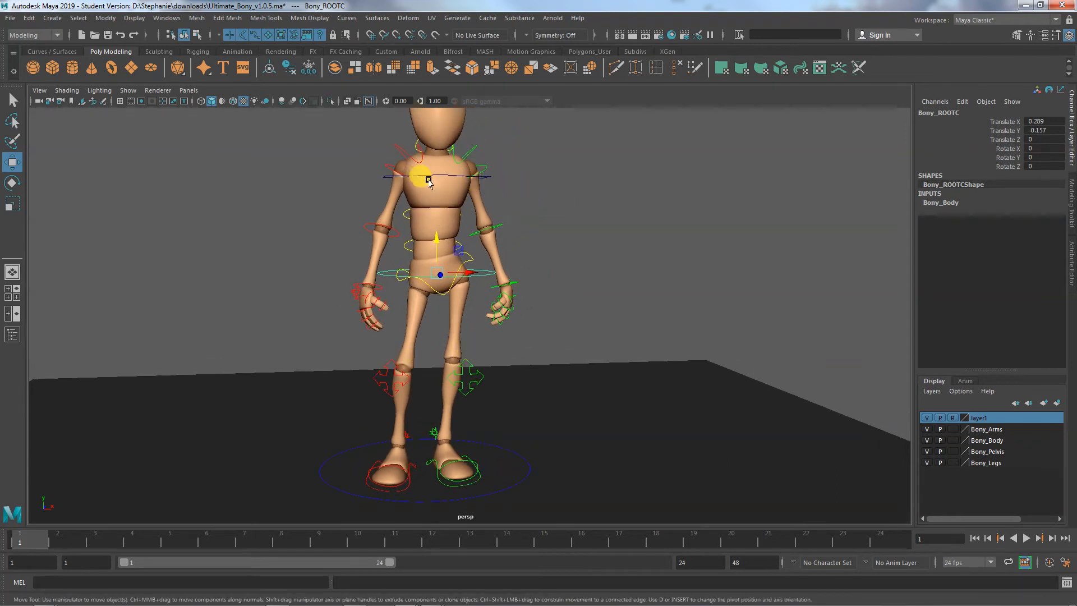
left_click_drag(492, 308, 447, 314, "alt")
middle_click_drag(447, 314, 465, 387, "alt")
left_click_drag(443, 384, 432, 375, "alt")
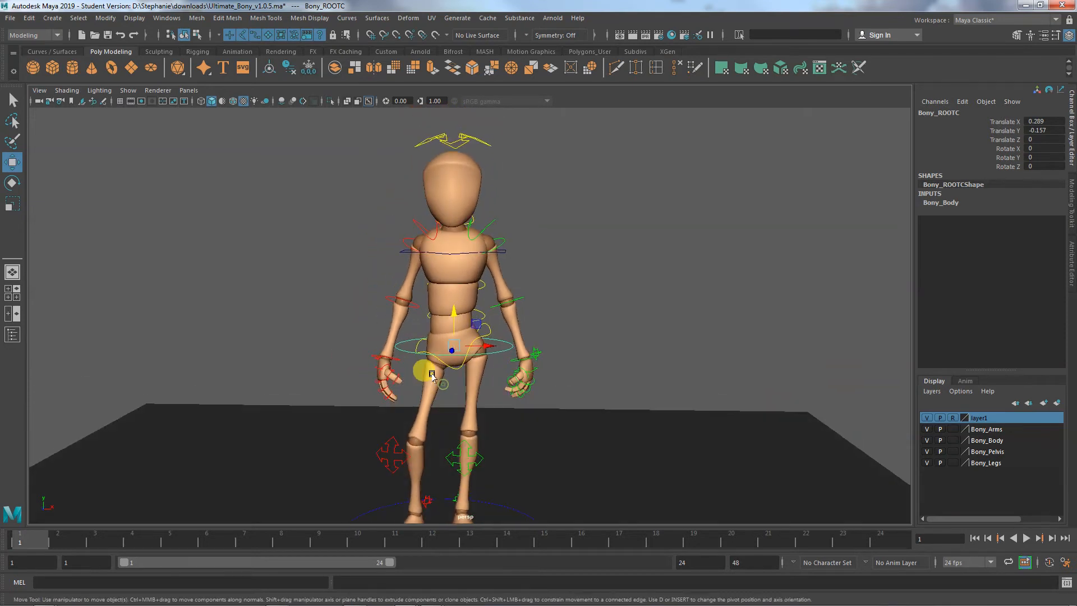
left_click(483, 253)
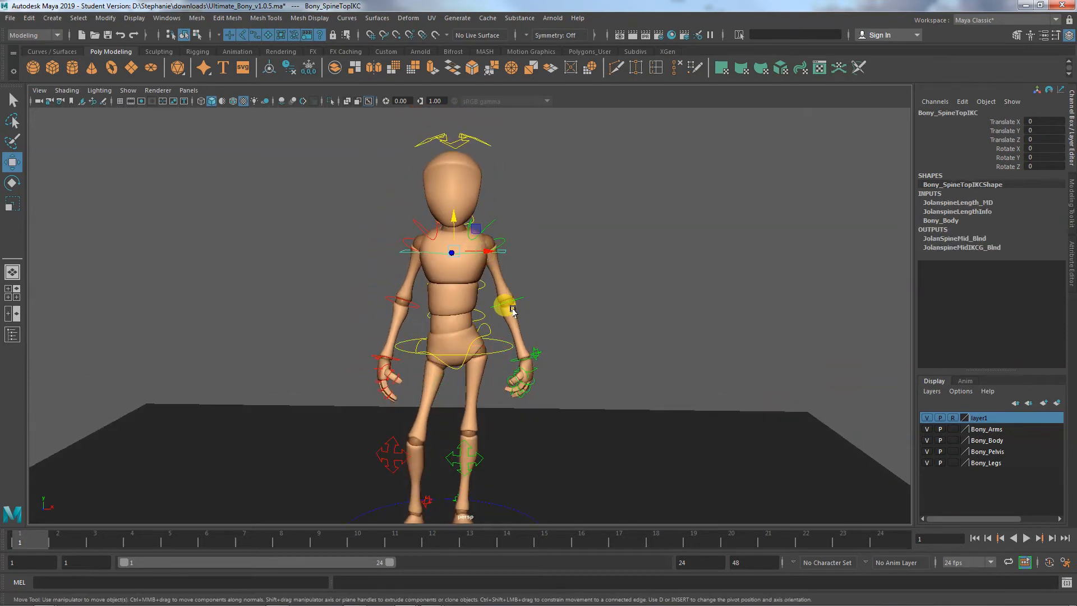
key("e")
left_click_drag(469, 233, 475, 235)
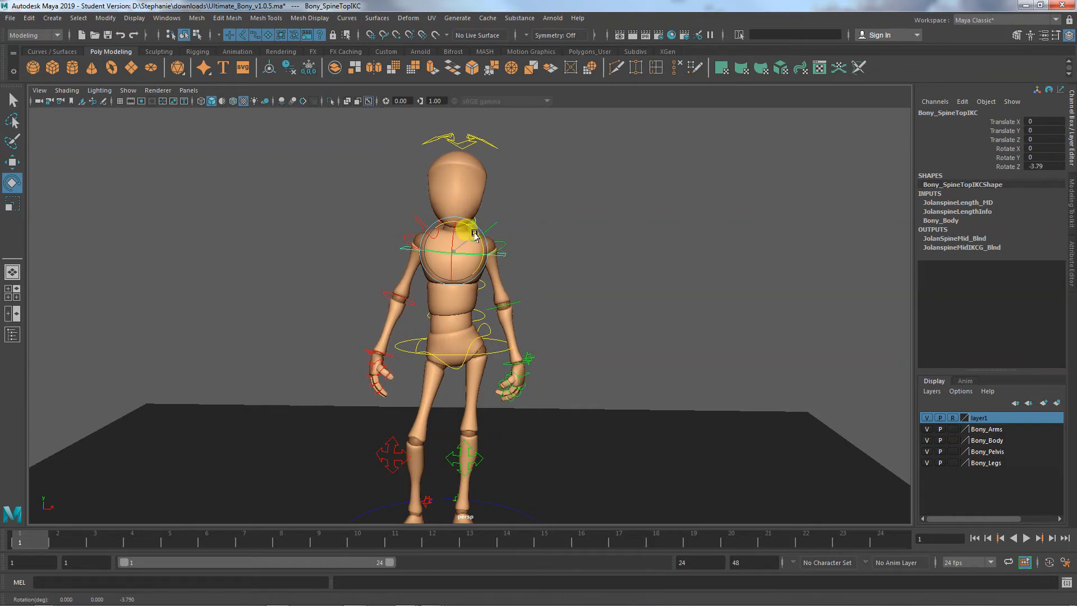
left_click_drag(459, 343, 405, 375, "alt")
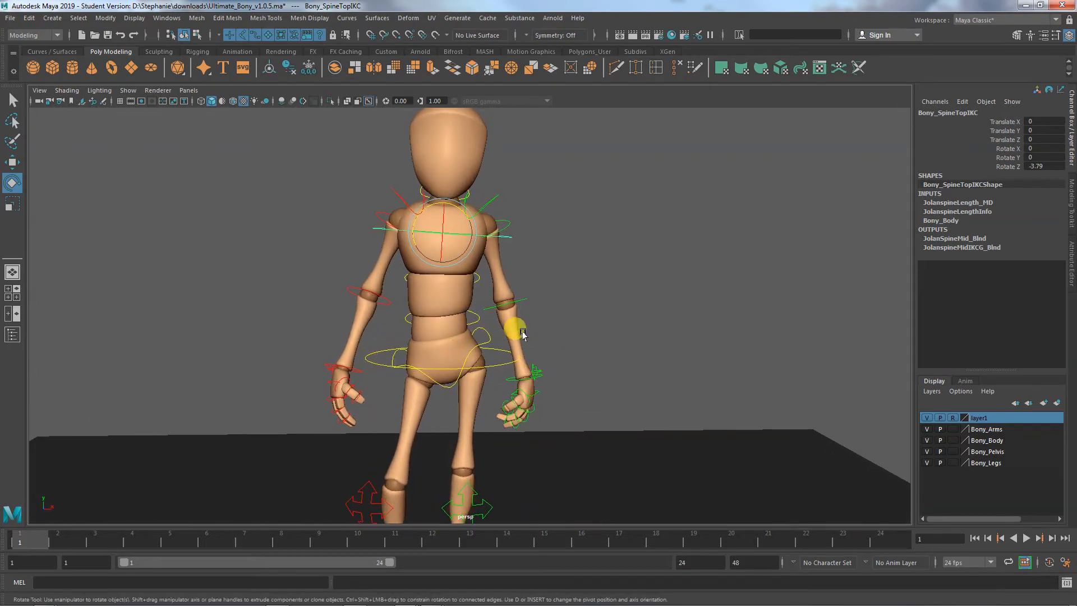
left_click_drag(461, 213, 463, 214)
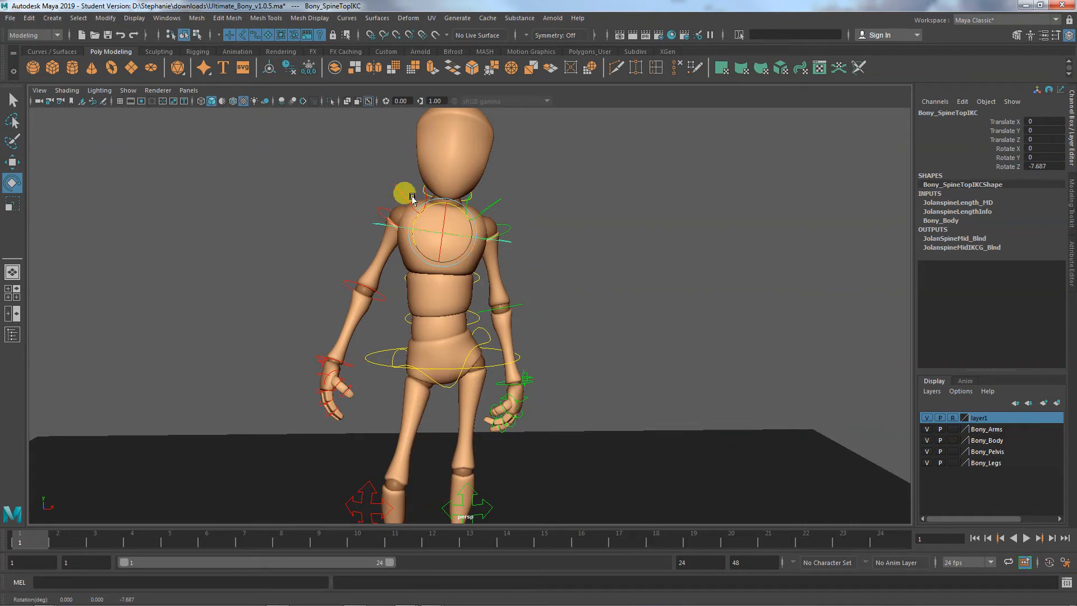
- Try lowering the left shoulder by rotating the left clavicle control to about -16.3° in Z
left_click(496, 204)
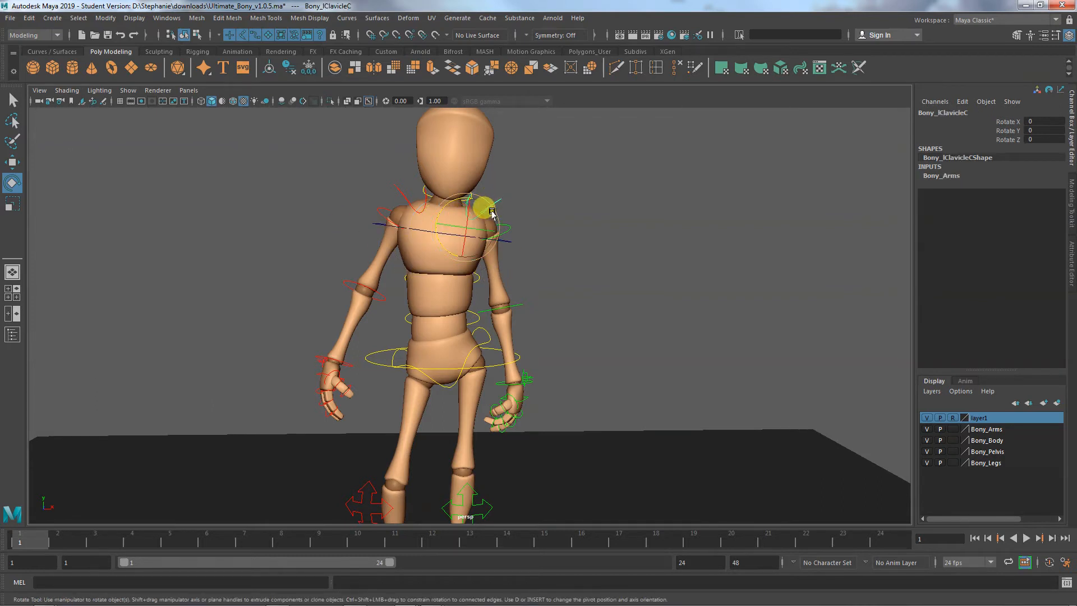
left_click_drag(491, 215, 457, 203)
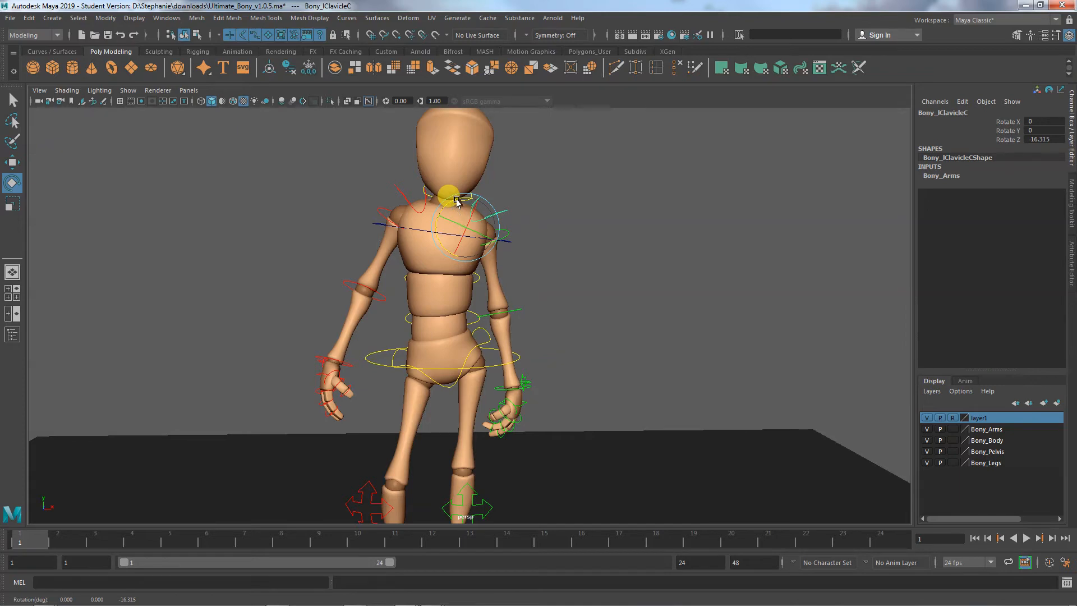
left_click_drag(493, 248, 552, 400, "alt")
middle_click_drag(552, 400, 550, 433, "alt")
right_click_drag(538, 408, 611, 432, "alt")
middle_click_drag(610, 431, 635, 326, "alt")
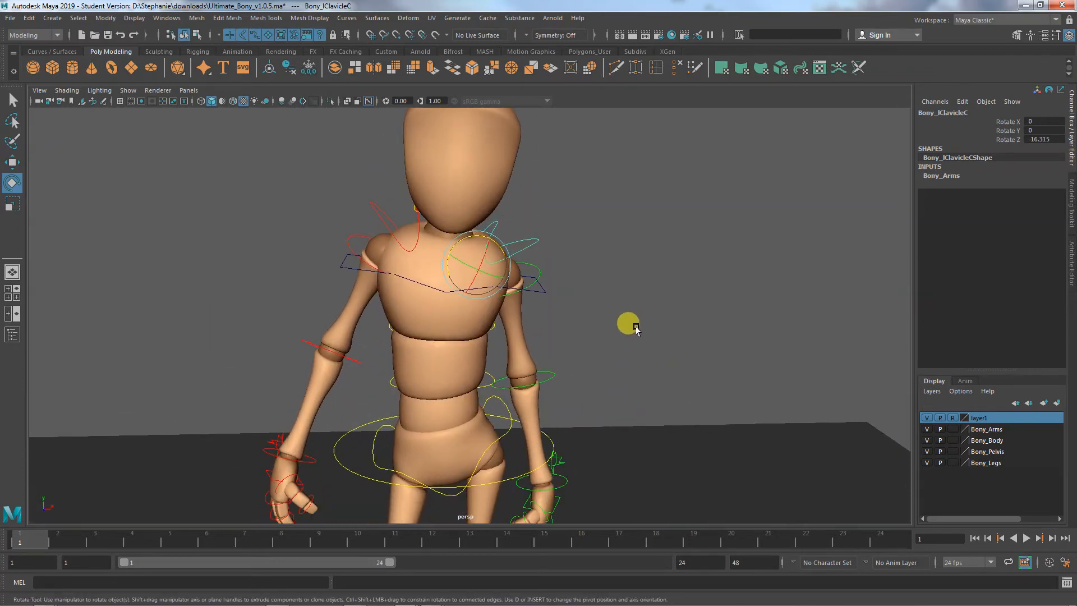
left_click_drag(584, 378, 588, 352, "alt")
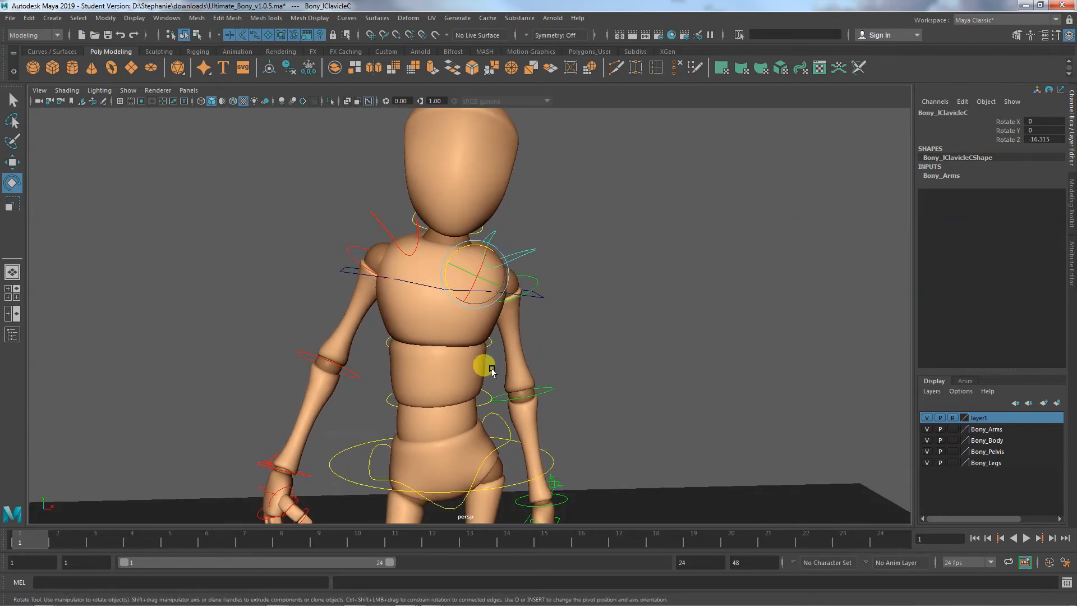
key("ctrl+z")
key("ctrl+z")
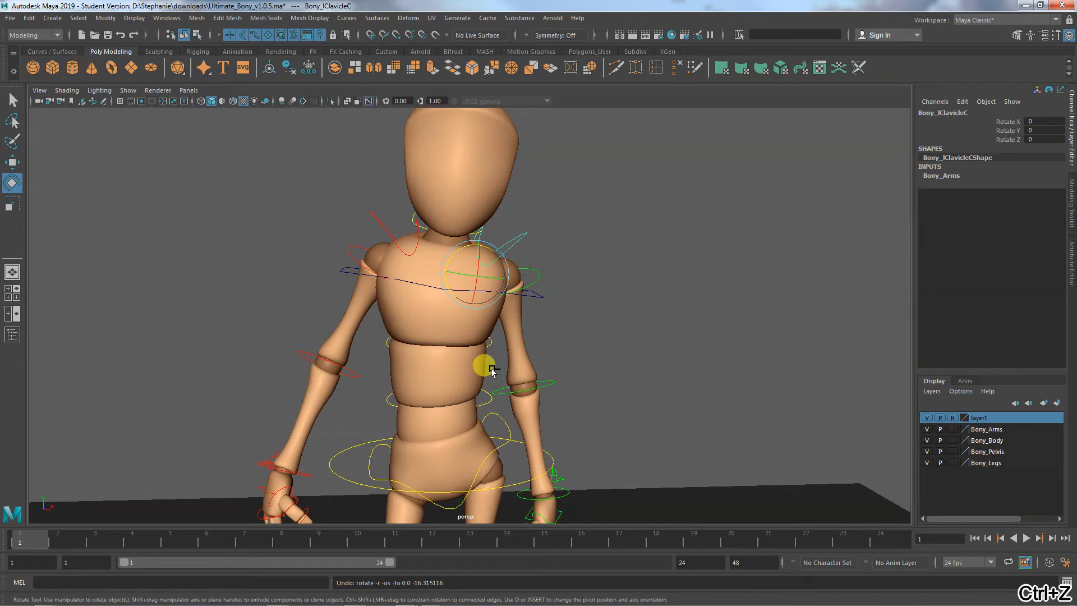
- Rotate the third spine FK control around the chest to about -0.175° in Z
left_click_drag(507, 303, 546, 368, "alt")
left_click(548, 360)
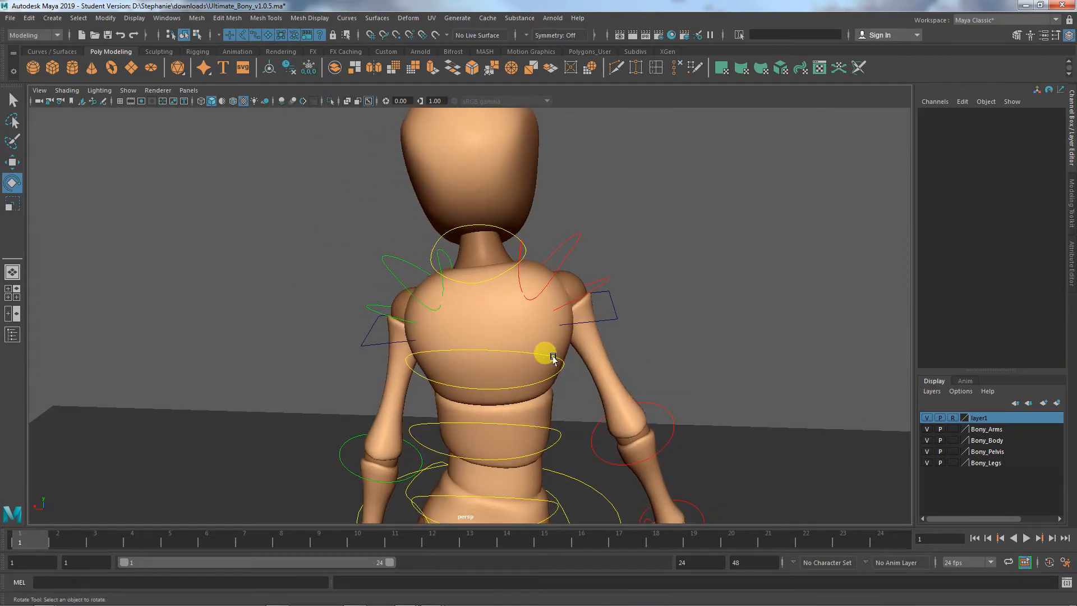
left_click(553, 359)
left_click_drag(502, 352, 284, 361)
key("ctrl+z")
mouse_move(448, 309)
left_mouse_down()
mouse_move(457, 311)
mouse_move(448, 312)
left_mouse_up()
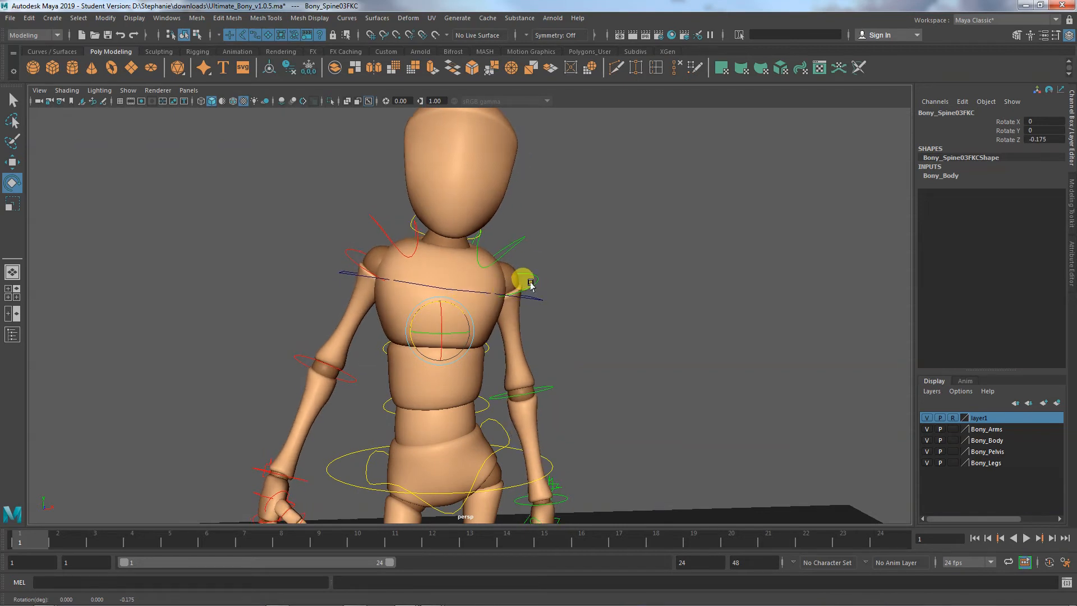
- Lower the left shoulder by rotating the left clavicle control to about -21.9° in Z
left_click(510, 241)
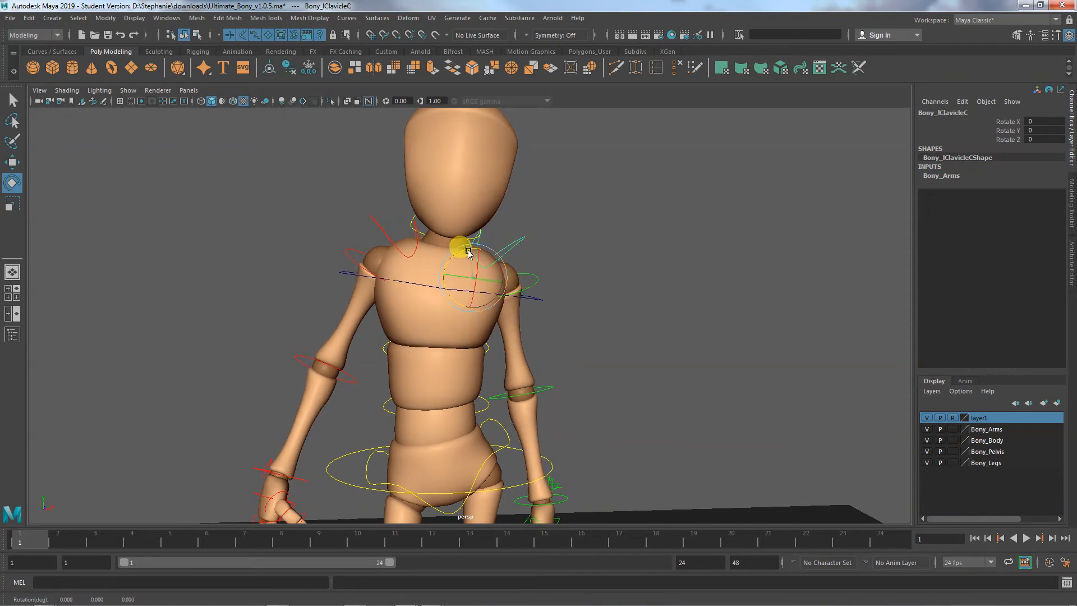
left_click_drag(461, 243, 481, 251)
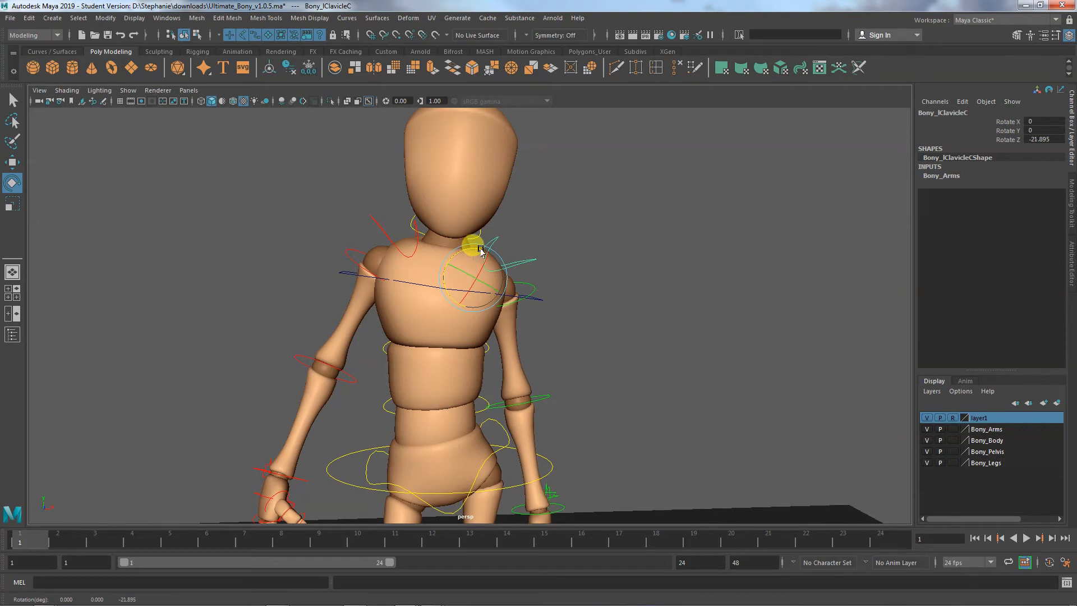
middle_click_drag(489, 239, 508, 340, "alt")
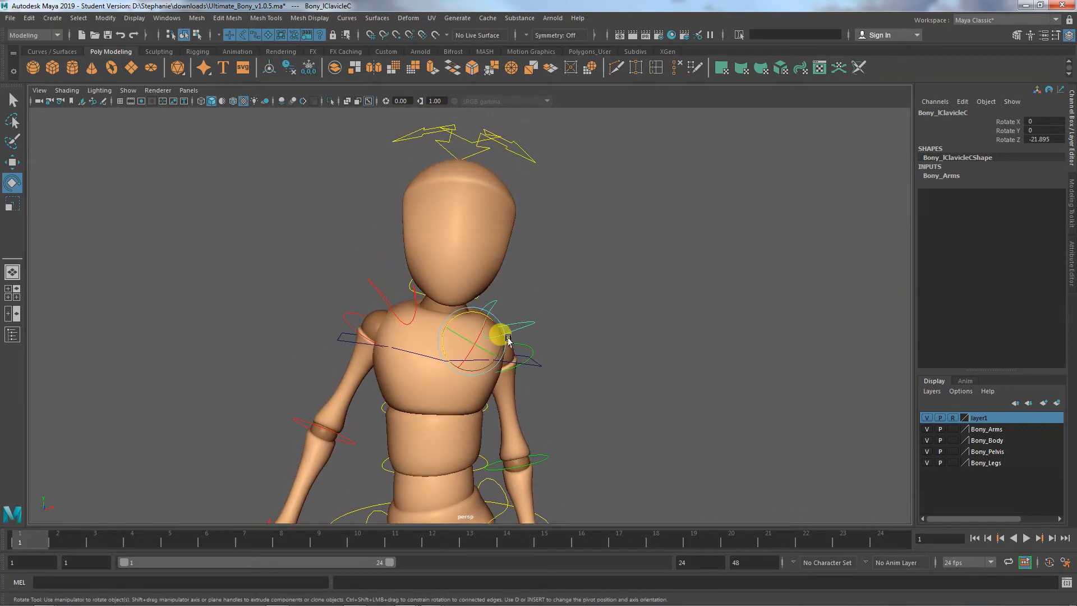
- Straighten the head by rotating the neck control to about 6.6° in Z
left_click(477, 299)
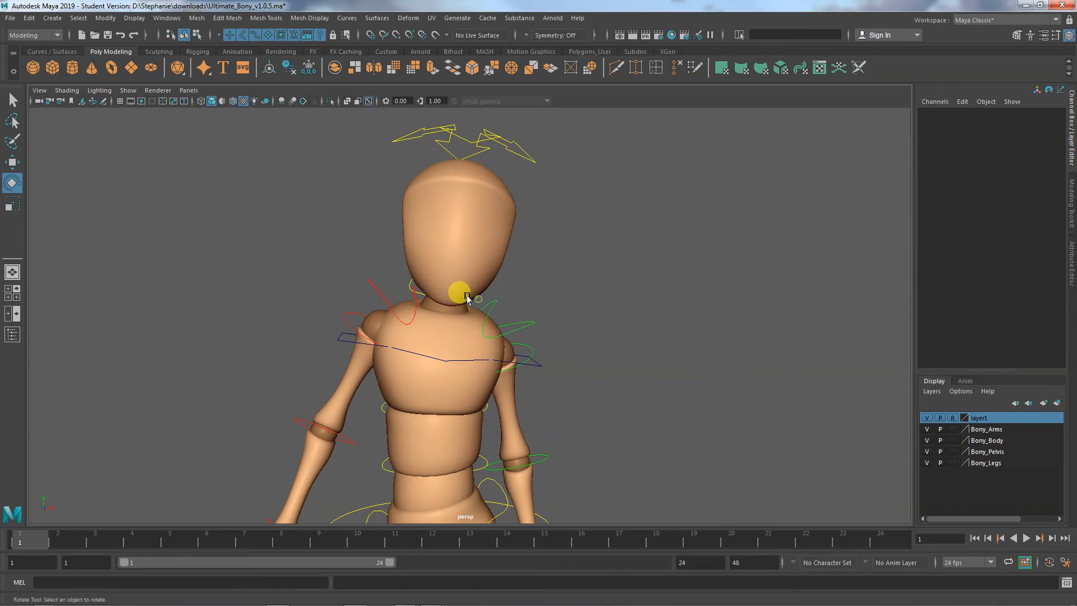
left_click(408, 280)
left_click_drag(438, 288, 434, 285)
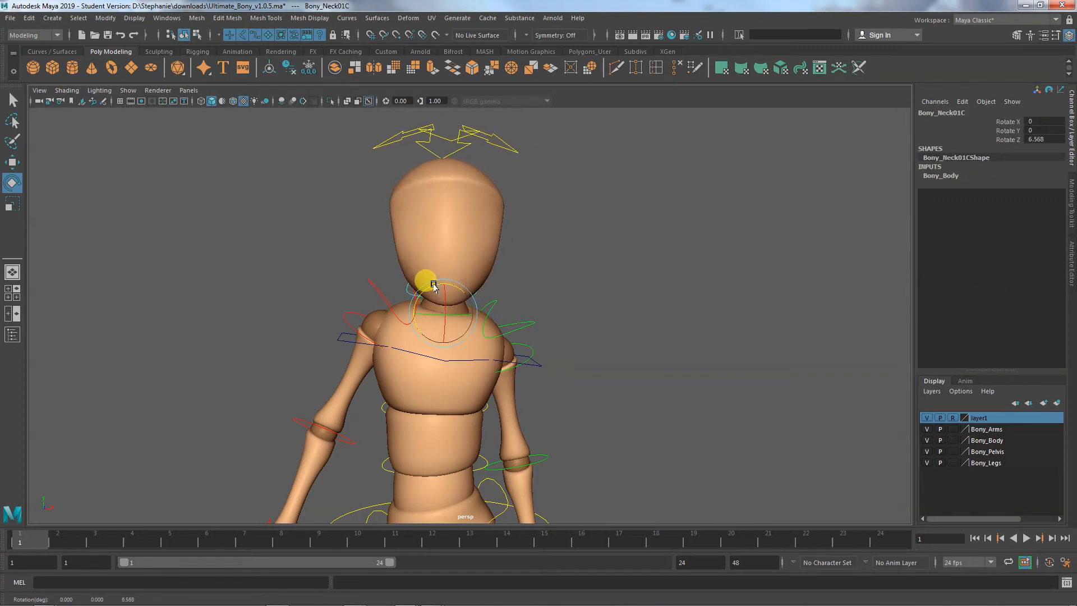
- Try tilting the chest further by rotating the top spine IK control to about -21.2° in Z
left_click(525, 359)
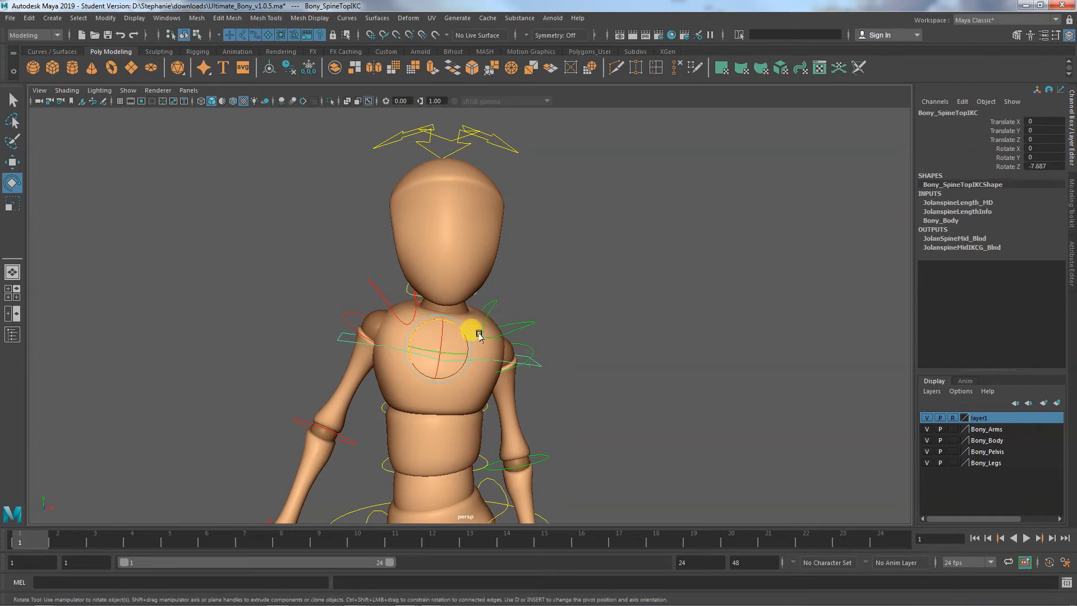
left_click_drag(455, 325, 459, 329)
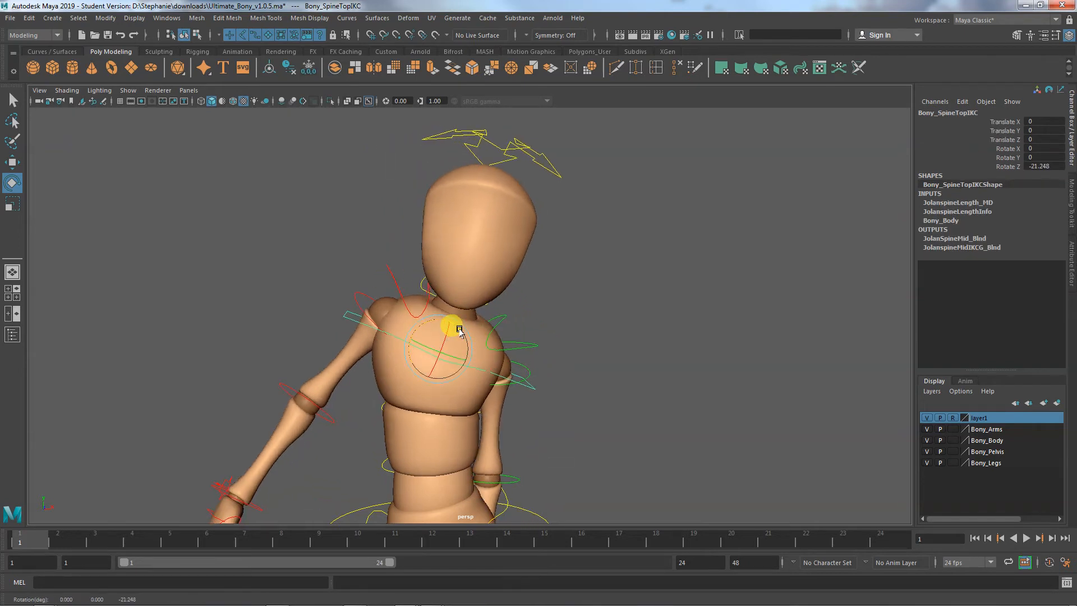
key("ctrl+z")
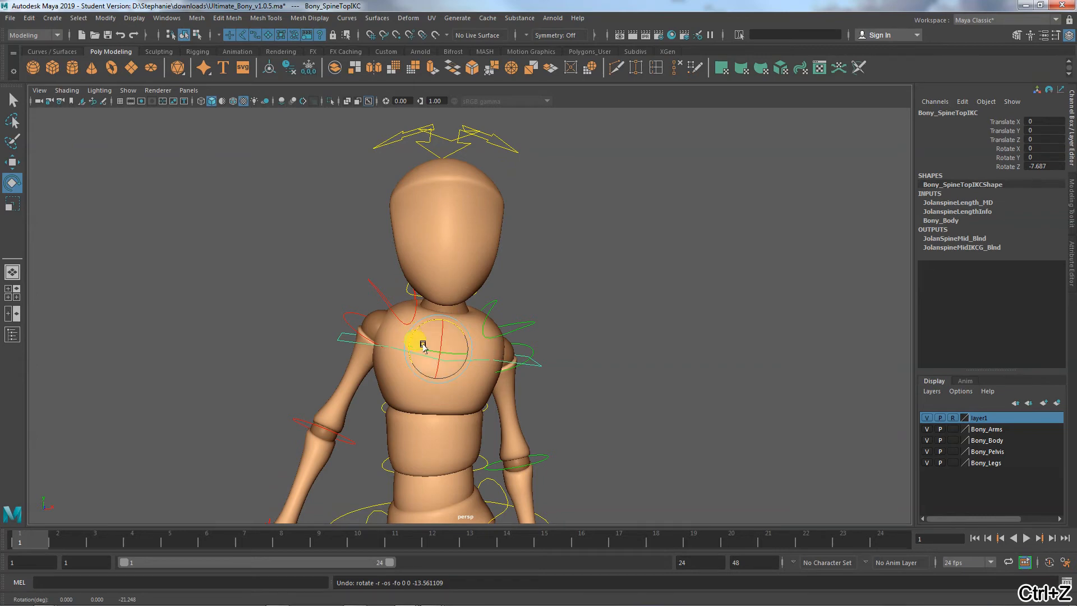
- Adjust the neck control from the back view to about 7.5° in Z rotation
left_click_drag(415, 344, 430, 453, "alt")
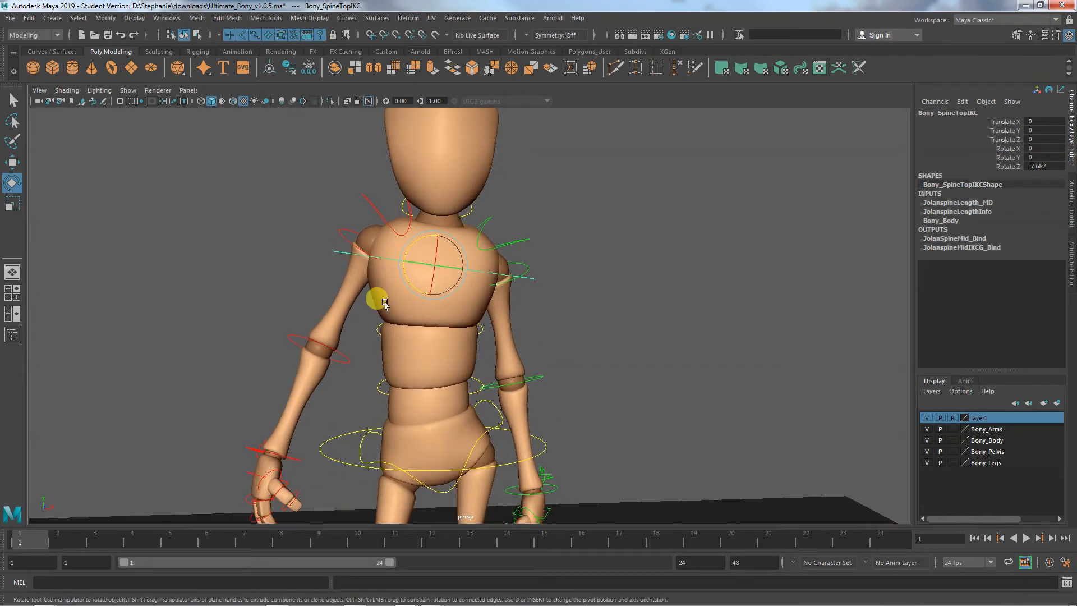
left_click_drag(458, 358, 528, 339, "alt")
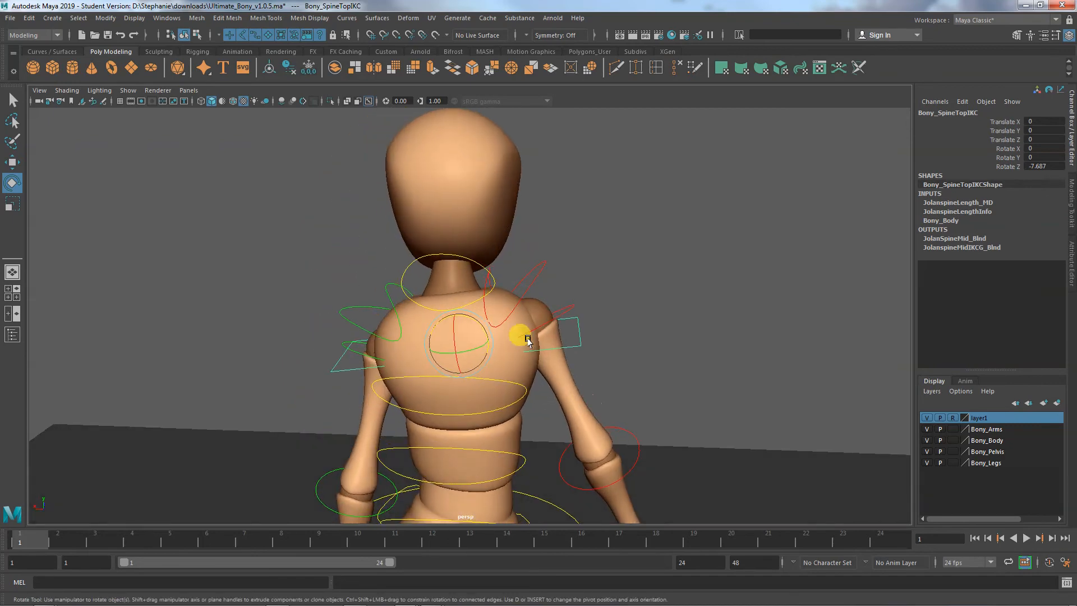
left_click(476, 265)
left_click_drag(444, 263, 467, 276)
left_click_drag(583, 290, 556, 336, "alt")
right_click_drag(557, 335, 484, 355, "alt")
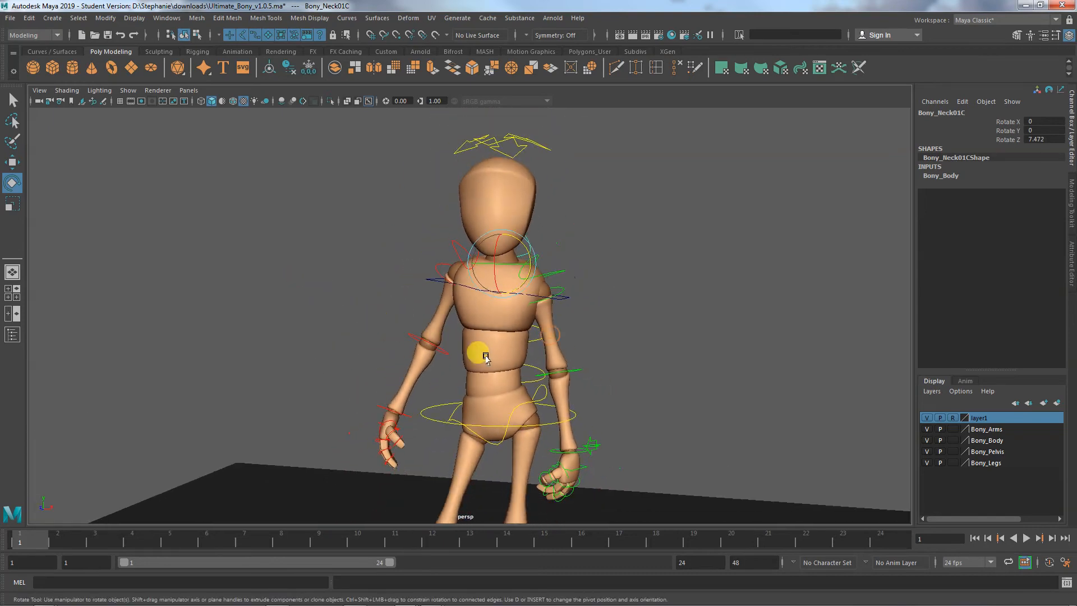
- Save the scene to the Desktop under the new name Ultimate_Bony_relaxed.ma, continuing past the student version notice
left_click_drag(484, 356, 514, 367, "alt")
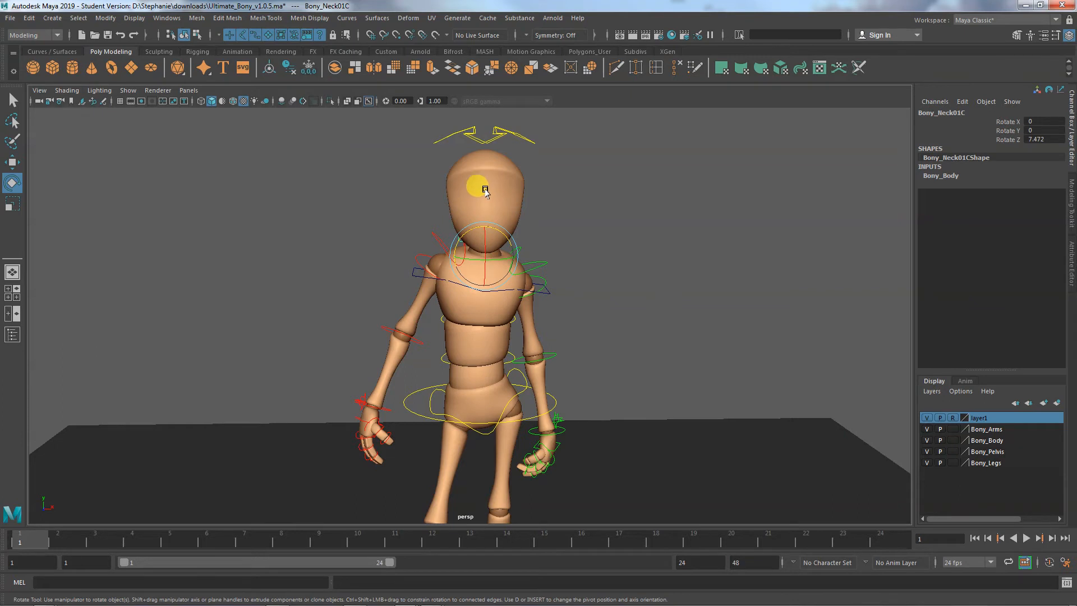
left_click(493, 140)
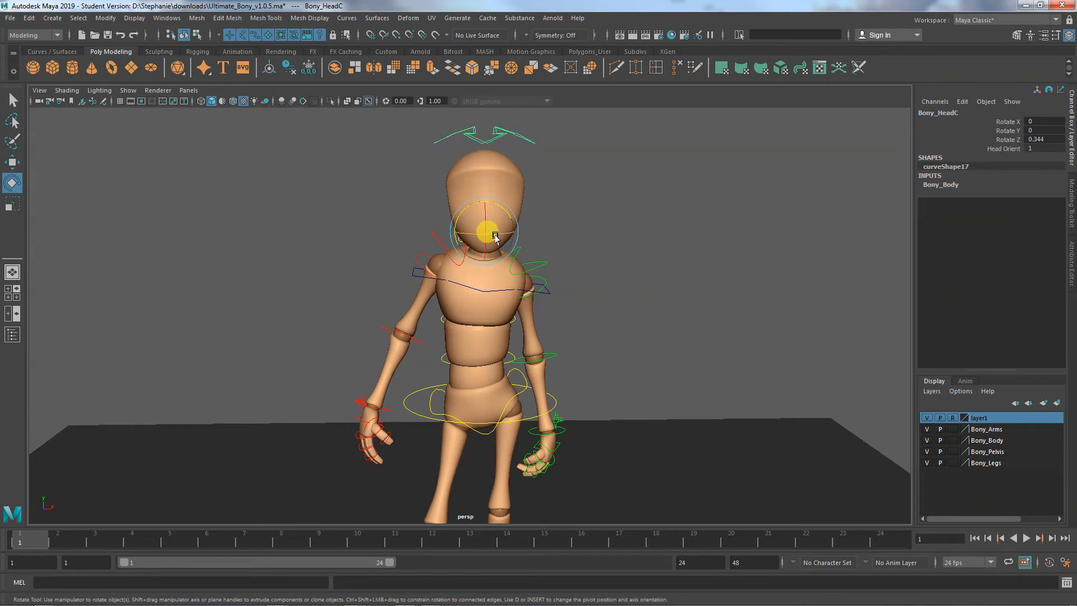
left_click(11, 17)
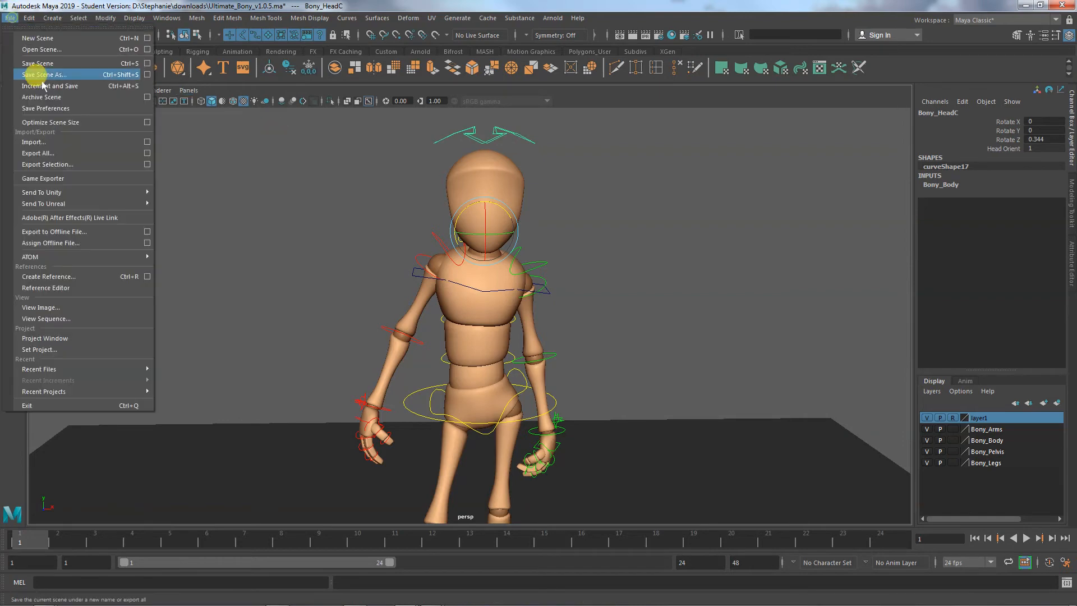
left_click(43, 75)
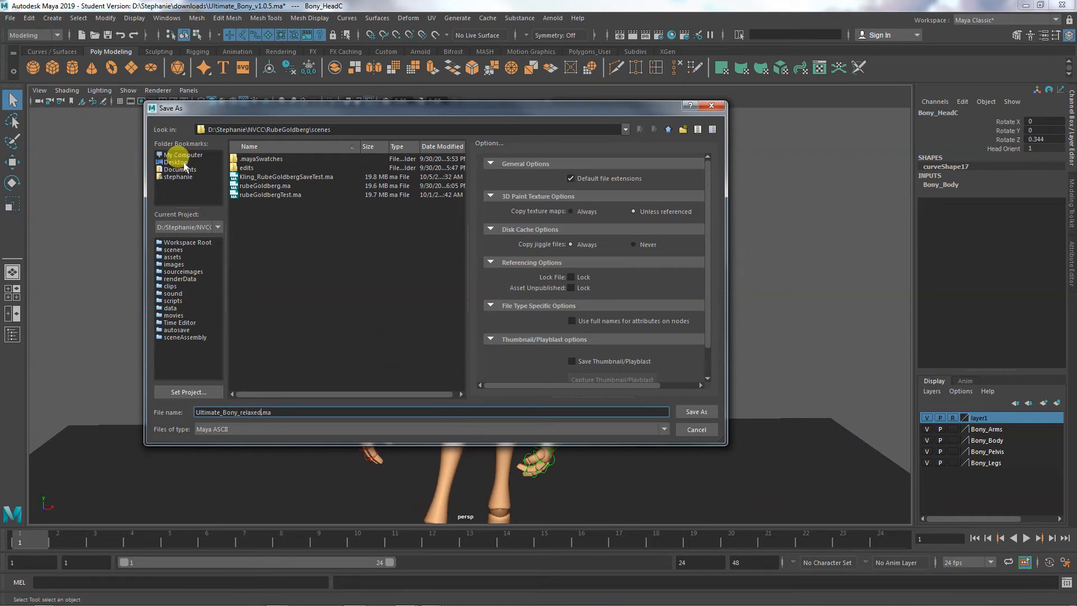
left_click(696, 412)
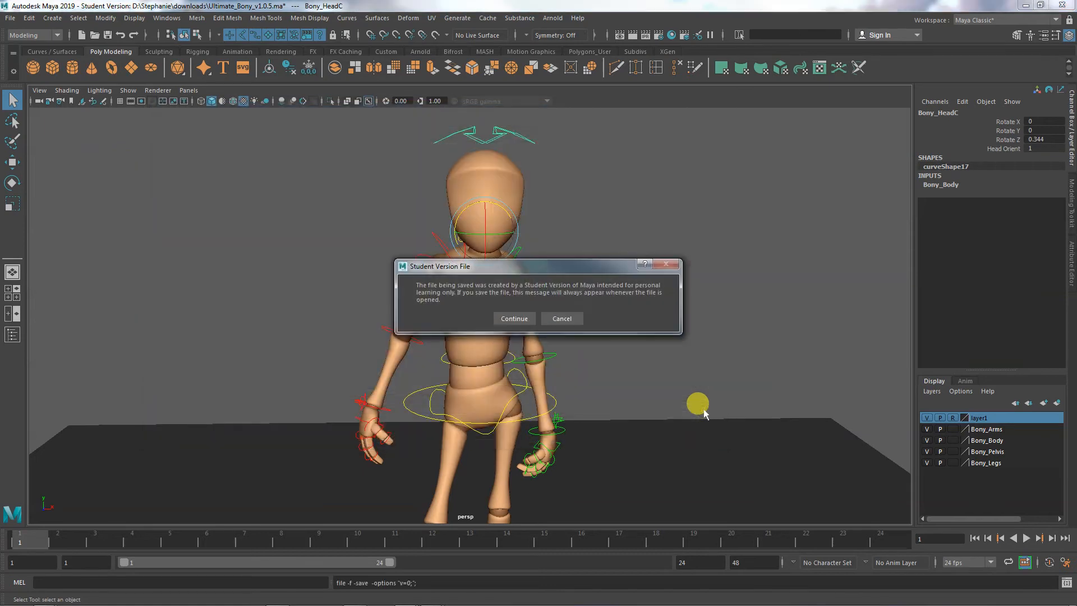
left_click(508, 318)
- Turn and tilt the head by rotating the head control to about -3.4° in X and -10.4° in Y
key("e")
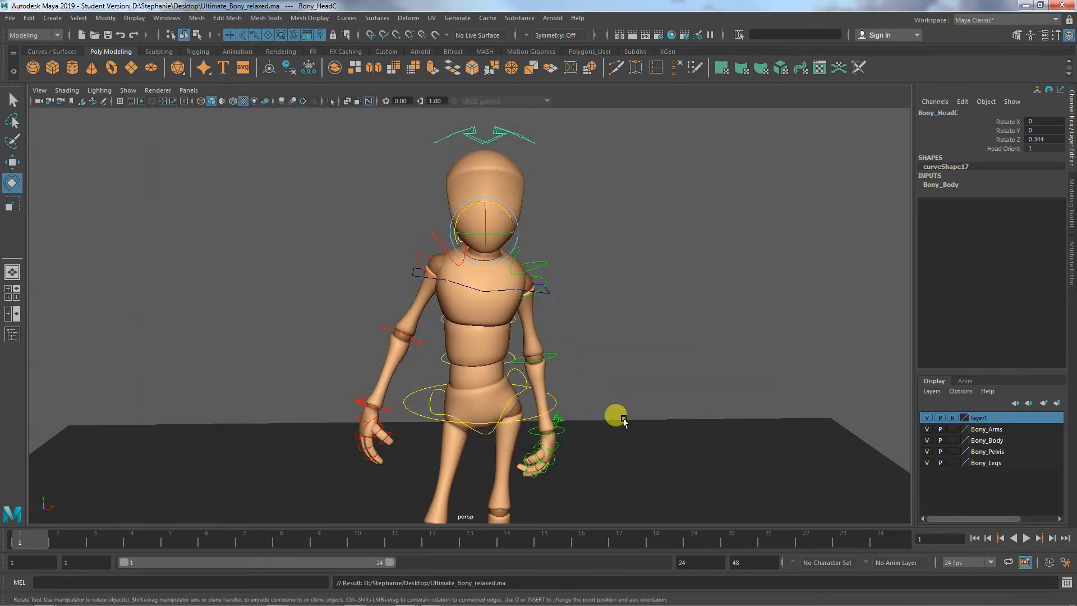
left_click_drag(624, 421, 601, 407, "alt")
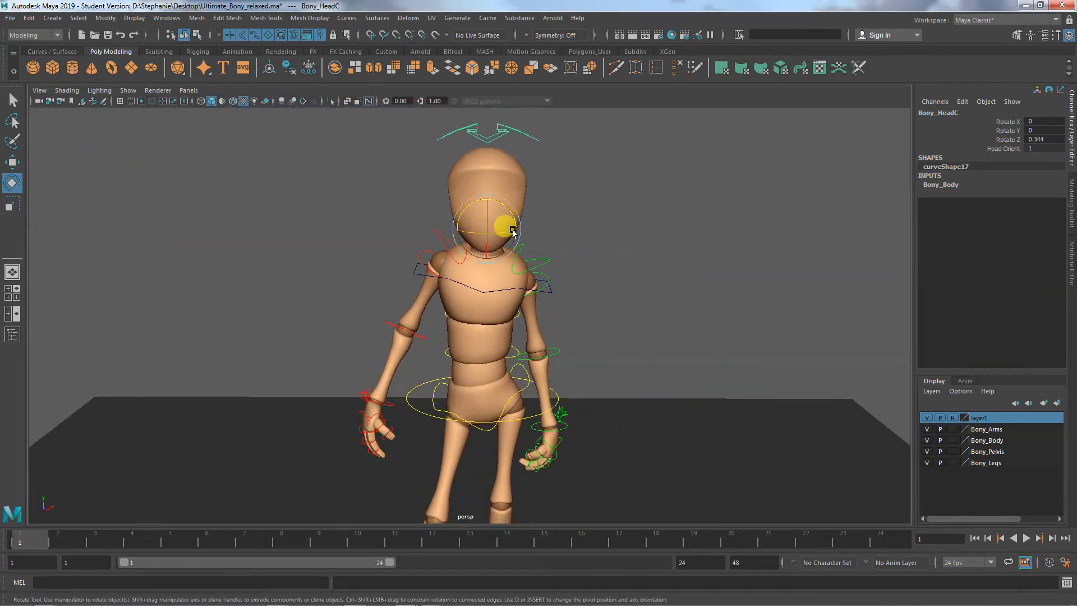
left_click_drag(513, 229, 482, 221)
left_click_drag(524, 308, 555, 321, "alt")
left_click_drag(624, 351, 530, 356, "alt")
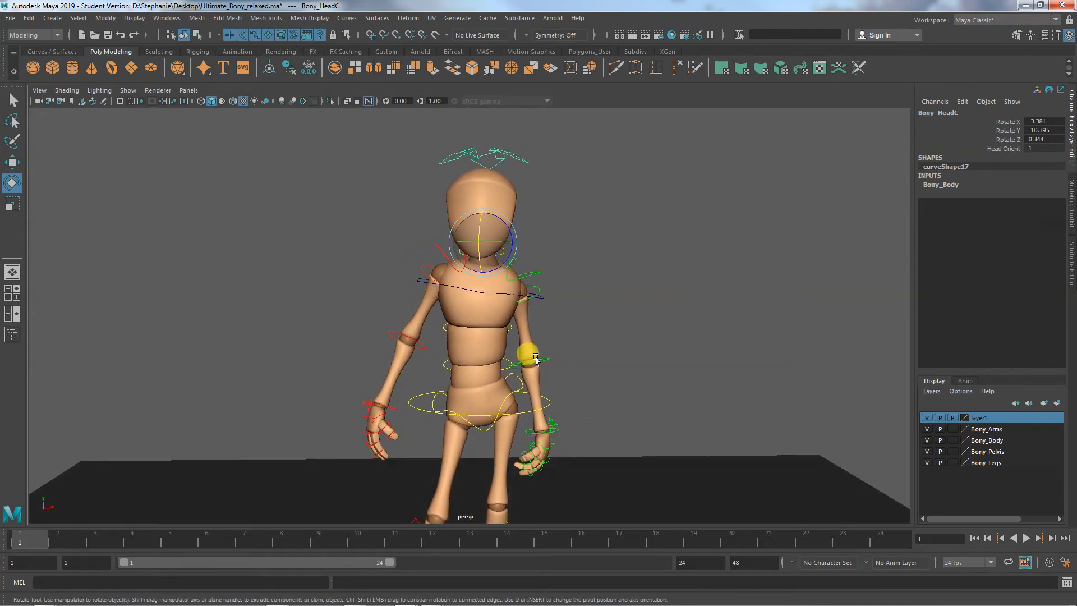
middle_click_drag(532, 356, 525, 287, "alt")
- Hide the NURBS curves in the viewport to review the character's pose from several angles, and show them again
left_click(610, 274)
left_click_drag(610, 273, 234, 133, "alt")
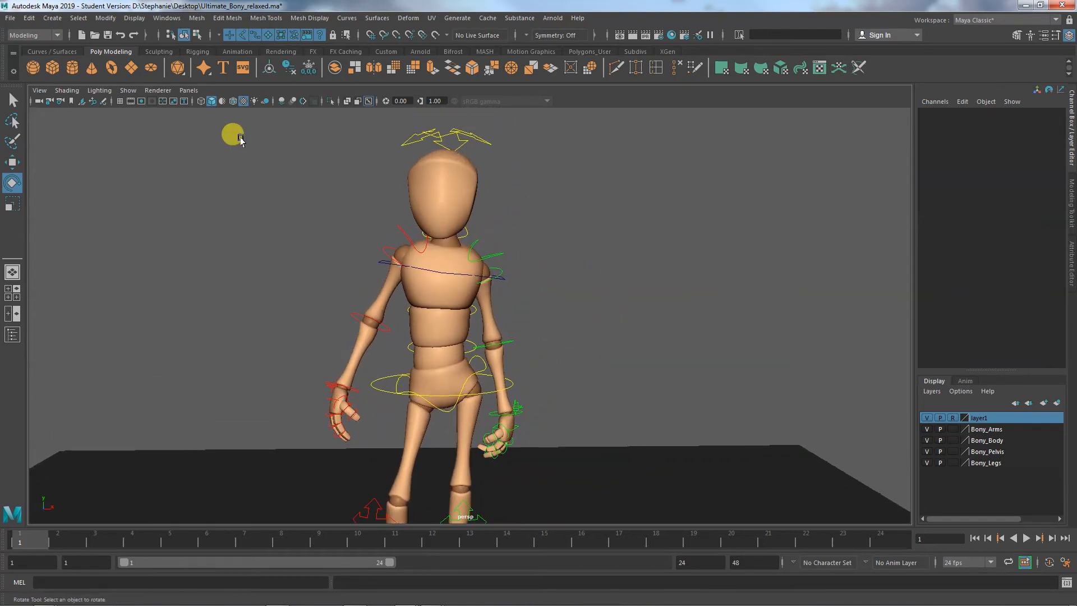
left_click(127, 89)
left_click(160, 162)
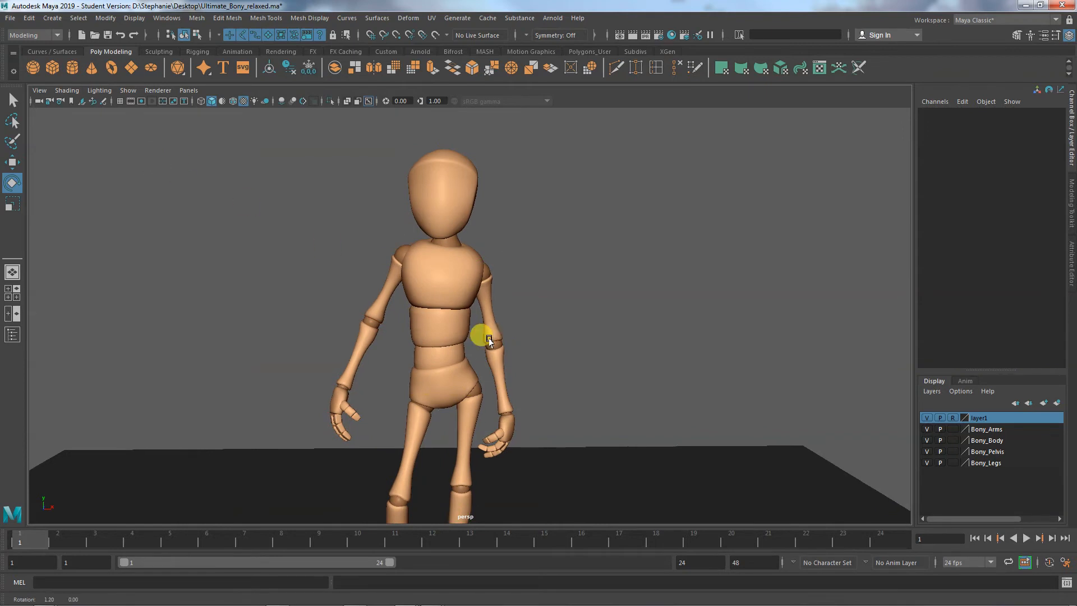
left_click_drag(486, 334, 445, 336, "alt")
right_click_drag(445, 336, 464, 347, "alt")
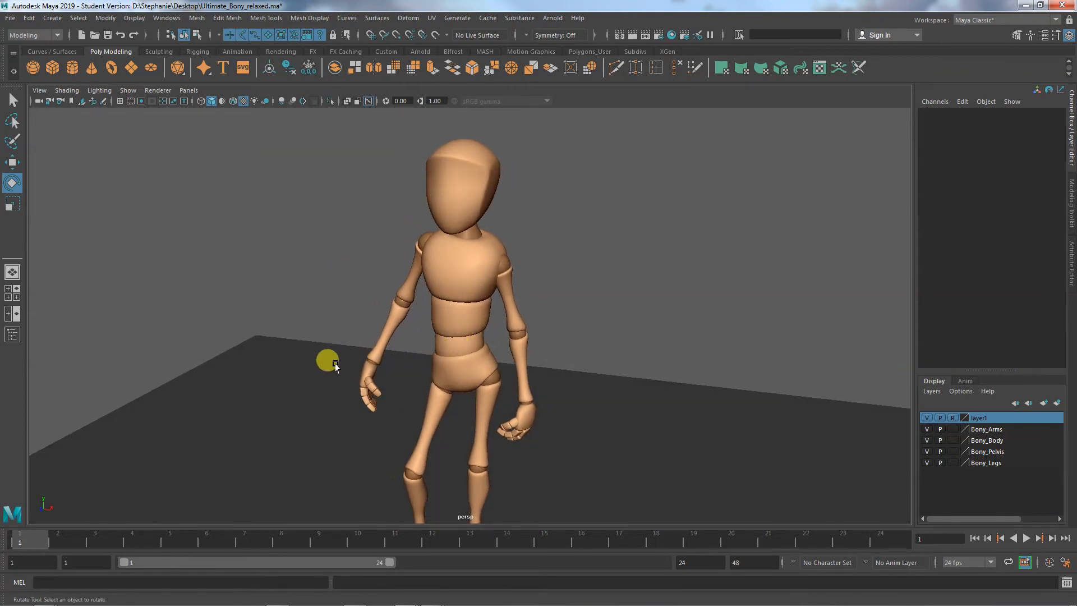
left_click_drag(546, 447, 567, 433, "alt")
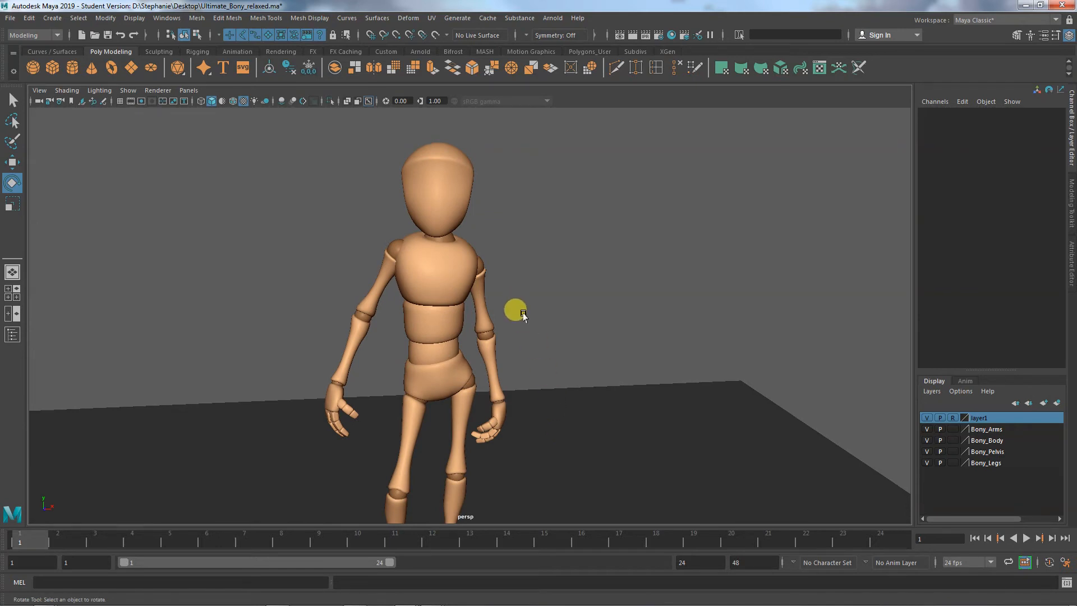
left_click_drag(525, 316, 543, 336, "alt")
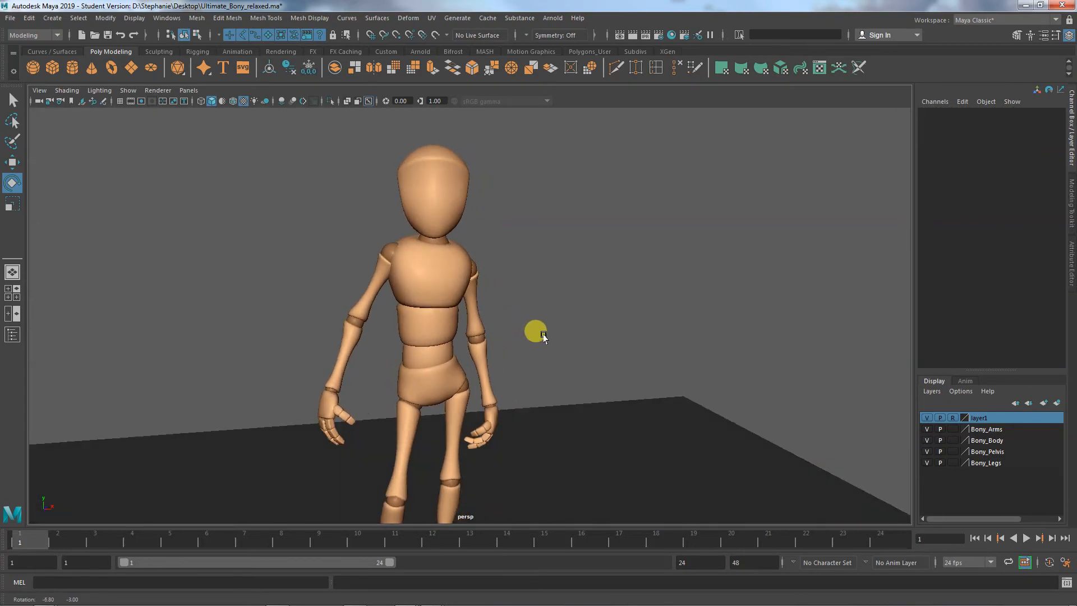
left_click(128, 92)
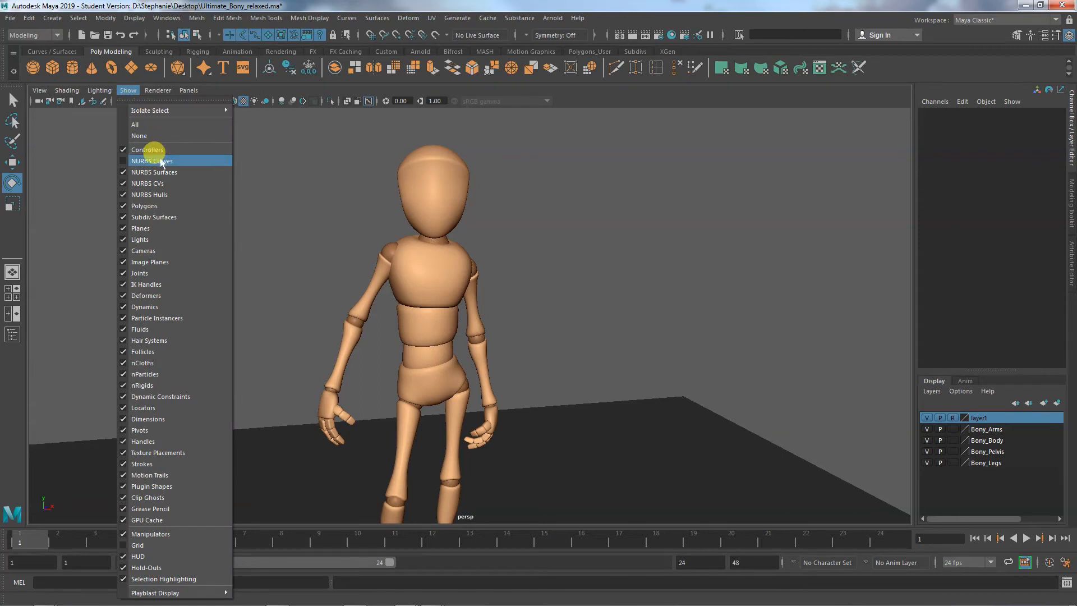
left_click(161, 161)
- Raise the right arm by rotating the right shoulder FK control to about 11.2° in X, -11.2° in Y and 16.3° in Z
left_click_drag(234, 231, 285, 201, "alt")
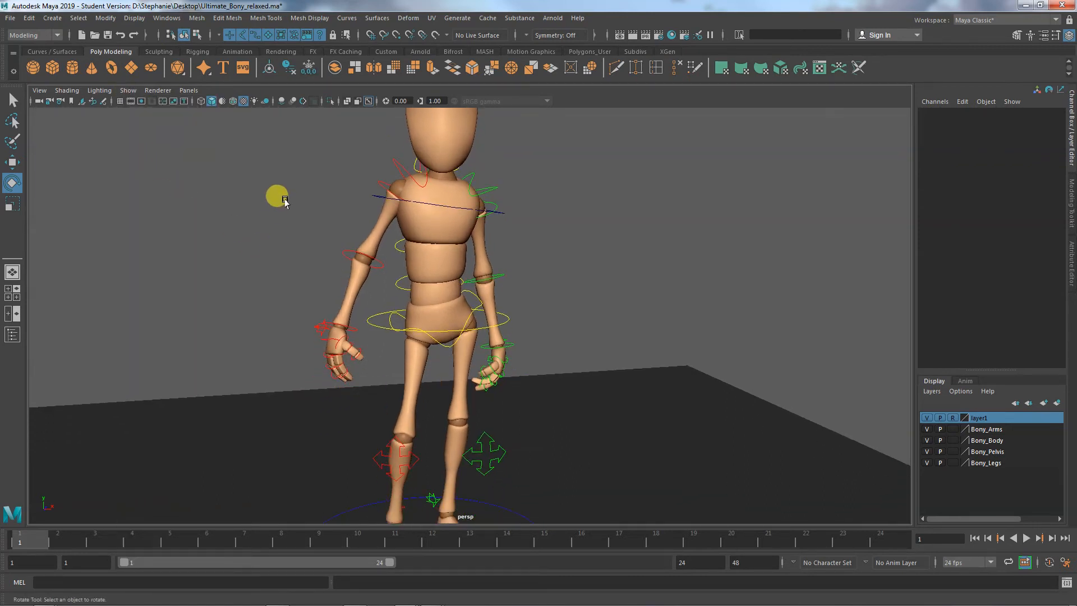
left_click_drag(289, 222, 449, 223, "alt")
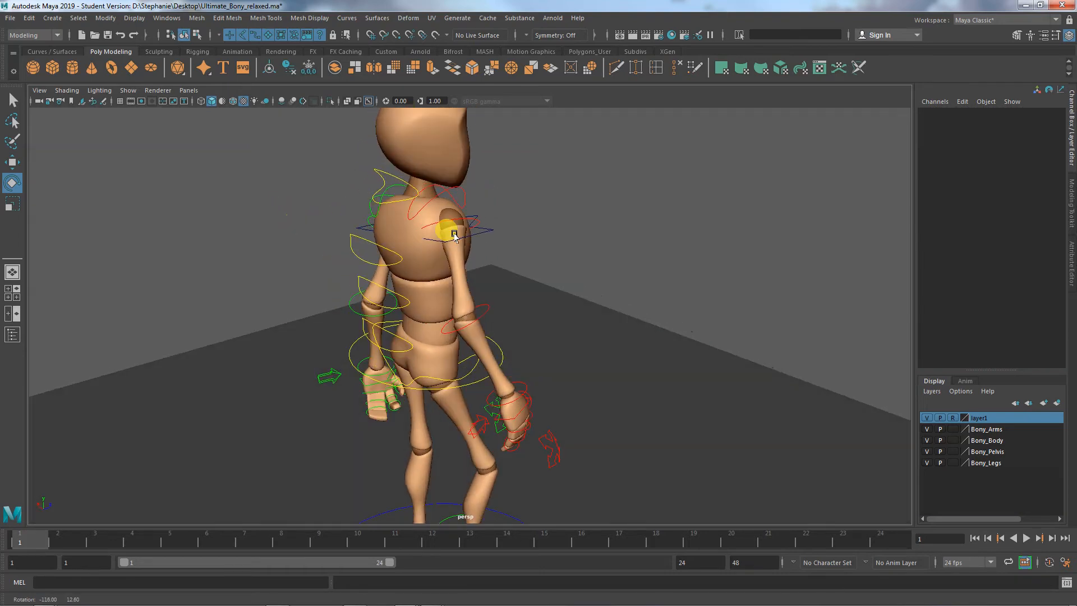
left_click(450, 191)
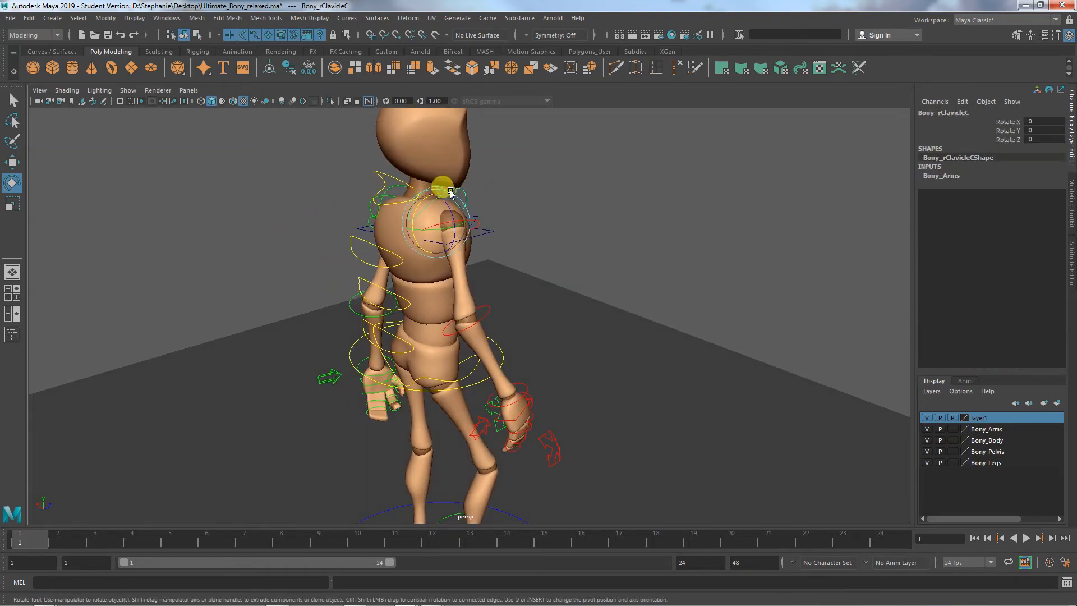
left_click(478, 225)
left_click_drag(484, 253, 397, 242, "alt")
middle_click_drag(397, 242, 377, 319, "alt")
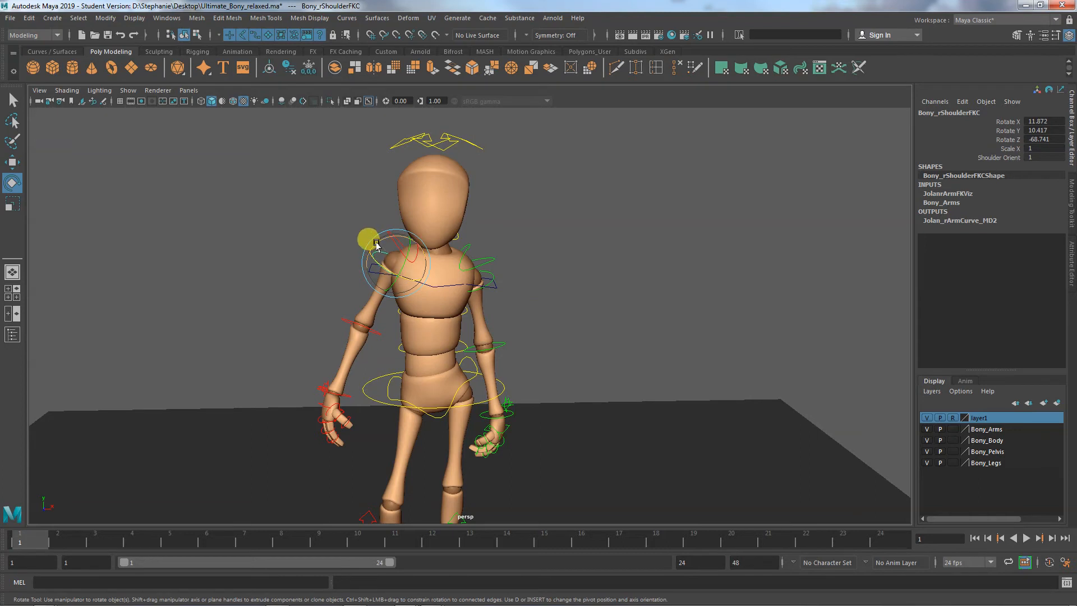
left_click_drag(377, 245, 268, 218)
- Rotate the right wrist FK control to about -192.8° in X and the right elbow FK control to about -28° in Y
left_click(263, 210)
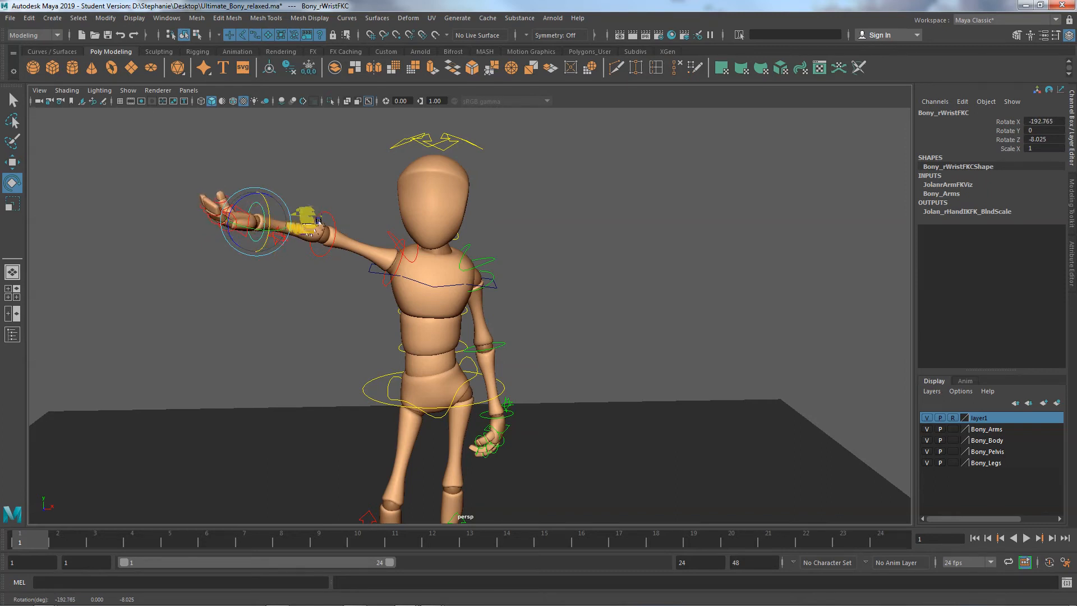
left_click(331, 227)
left_click_drag(335, 232, 336, 226)
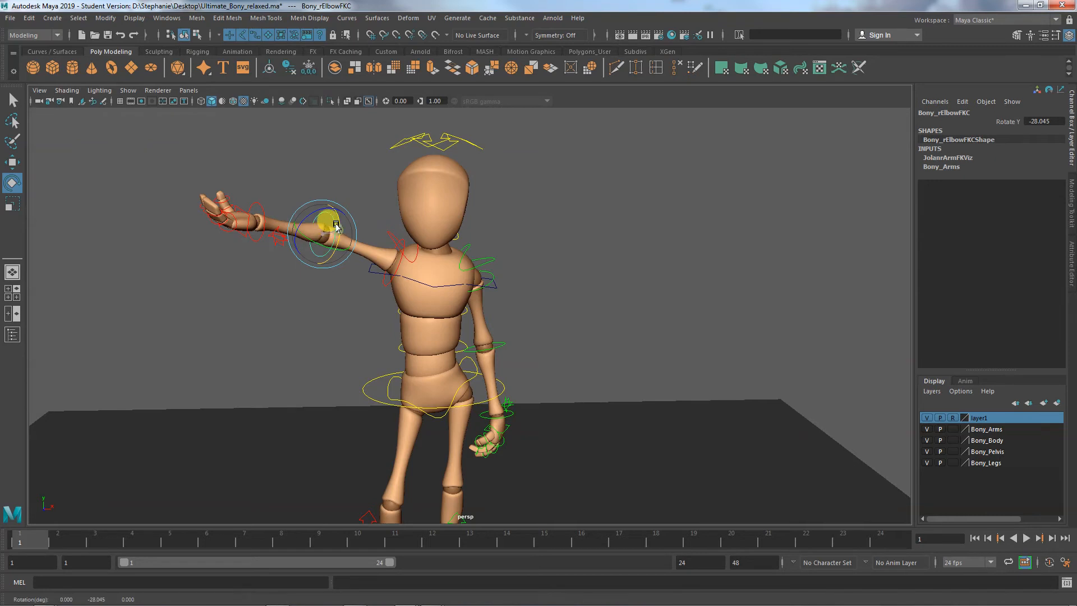
- Try rotating the right clavicle control about its X axis and undo the rotation
left_click(400, 253)
left_click_drag(410, 265, 411, 262)
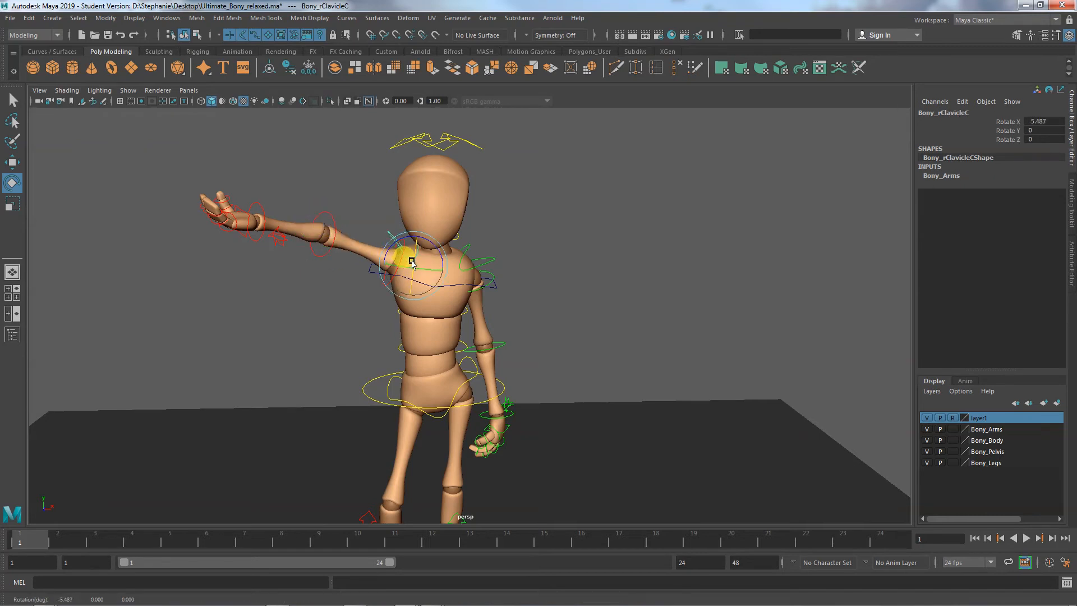
key("ctrl+z")
key("ctrl+z")
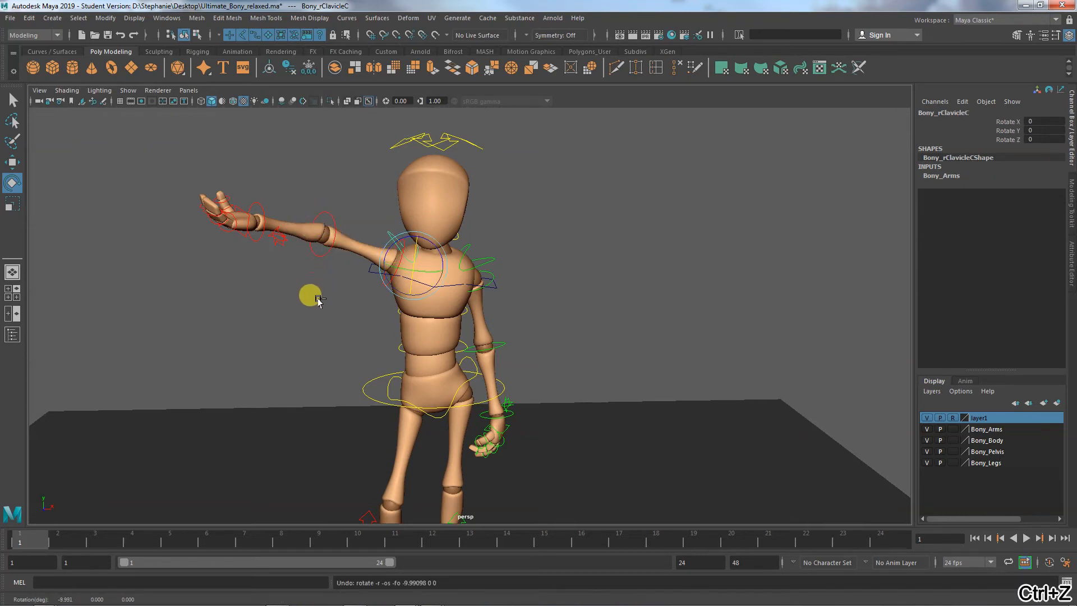
- Twist the raised right arm with the shoulder FK control and readjust the right wrist FK control's X rotation
left_click(403, 259)
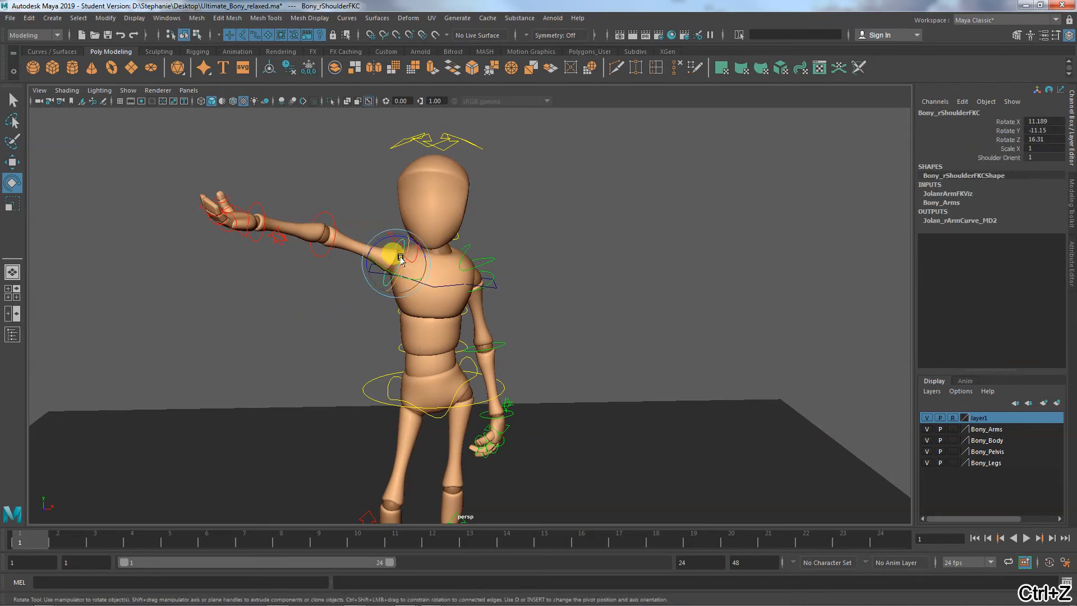
left_click_drag(401, 259, 406, 248)
left_click(268, 193)
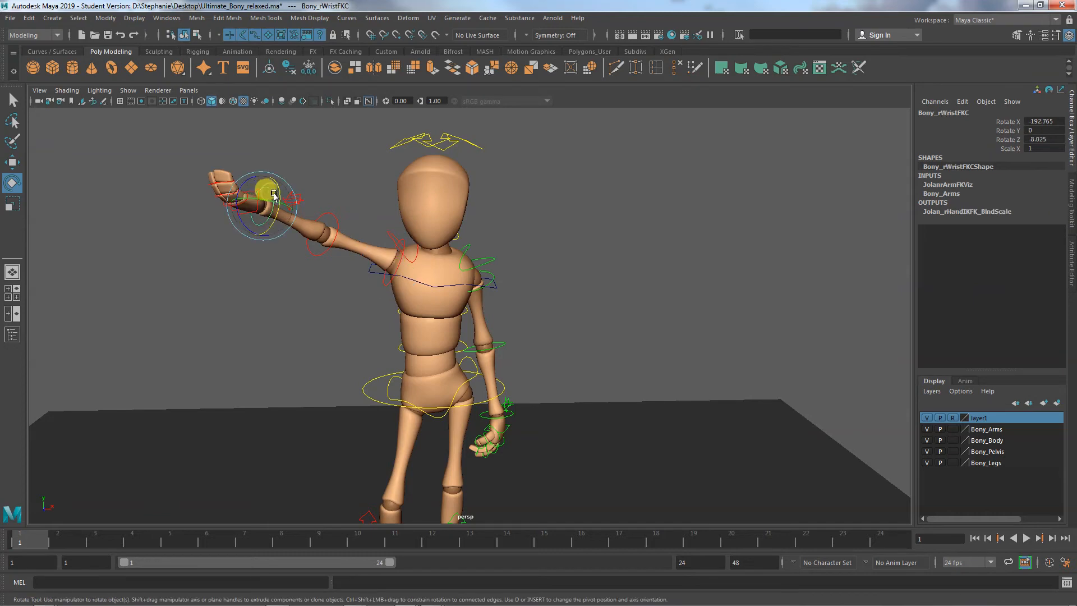
left_click_drag(270, 193, 276, 208)
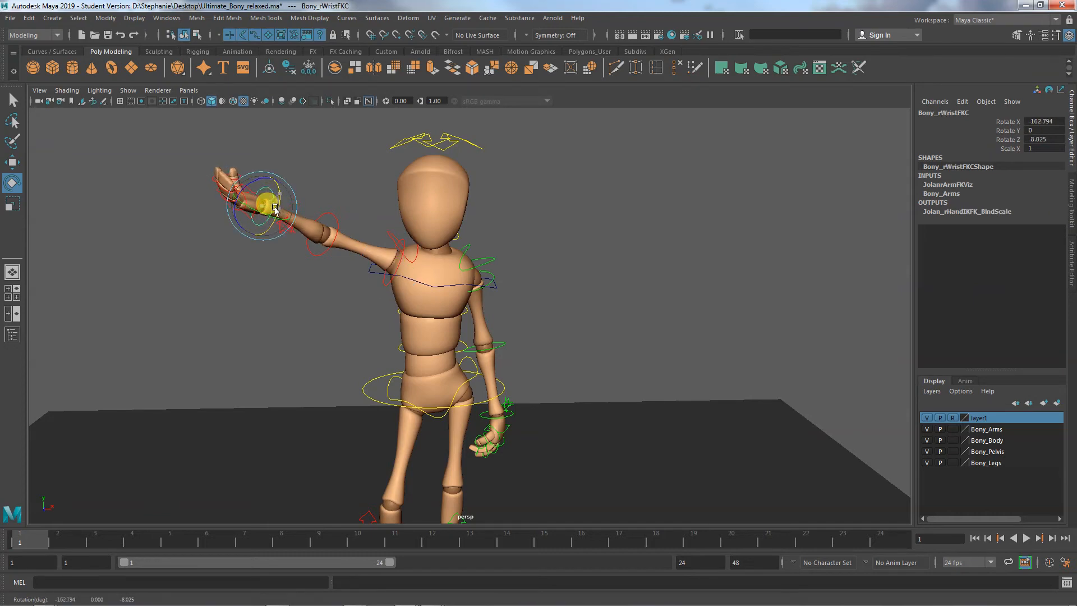
- Straighten the raised right arm by rotating the right elbow FK control to about -10.4° in Y
left_click(283, 294)
left_click_drag(284, 322, 326, 350, "alt")
left_click(445, 337)
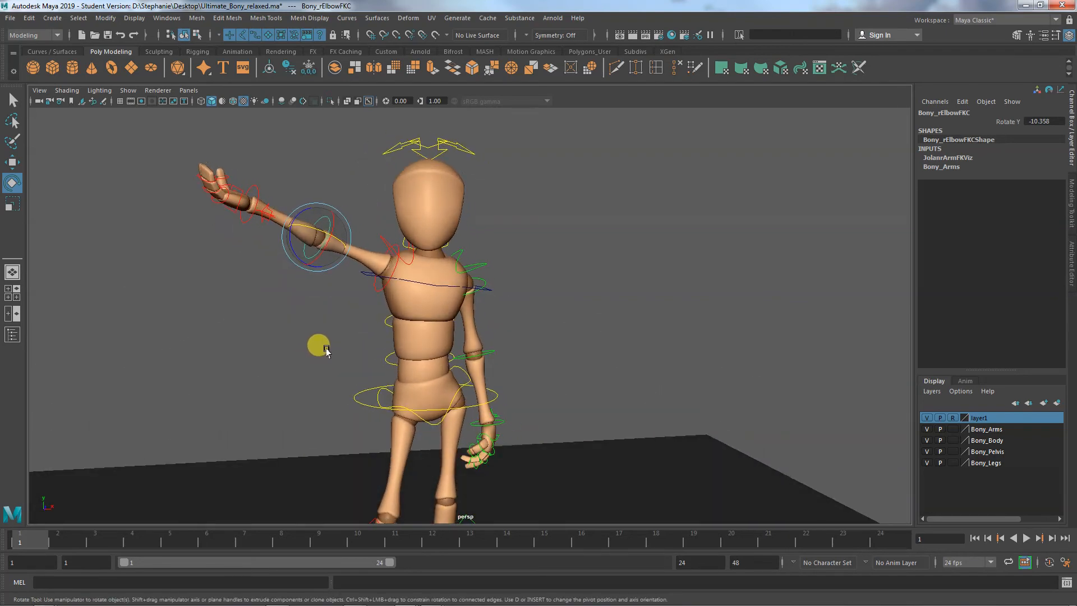
- Bring the right arm near horizontal by rotating the shoulder FK control to about -11.9° in X, -14.6° in Y and 1.7° in Z
middle_click_drag(317, 353, 276, 373, "alt")
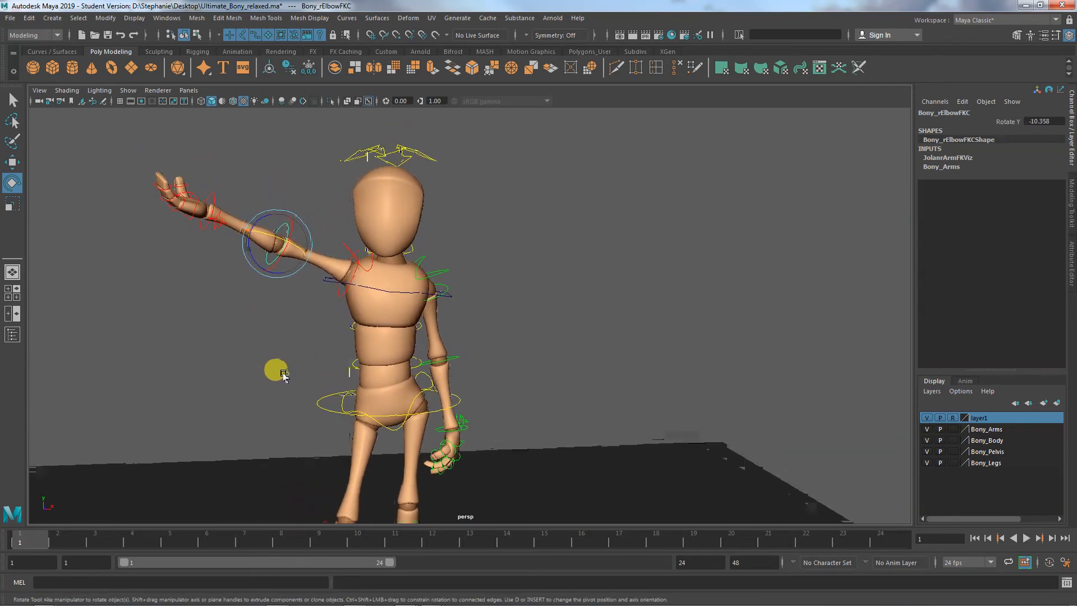
left_click(341, 292)
right_click_drag(243, 308, 381, 304, "alt")
left_click_drag(260, 257, 274, 273)
left_click_drag(273, 274, 288, 250)
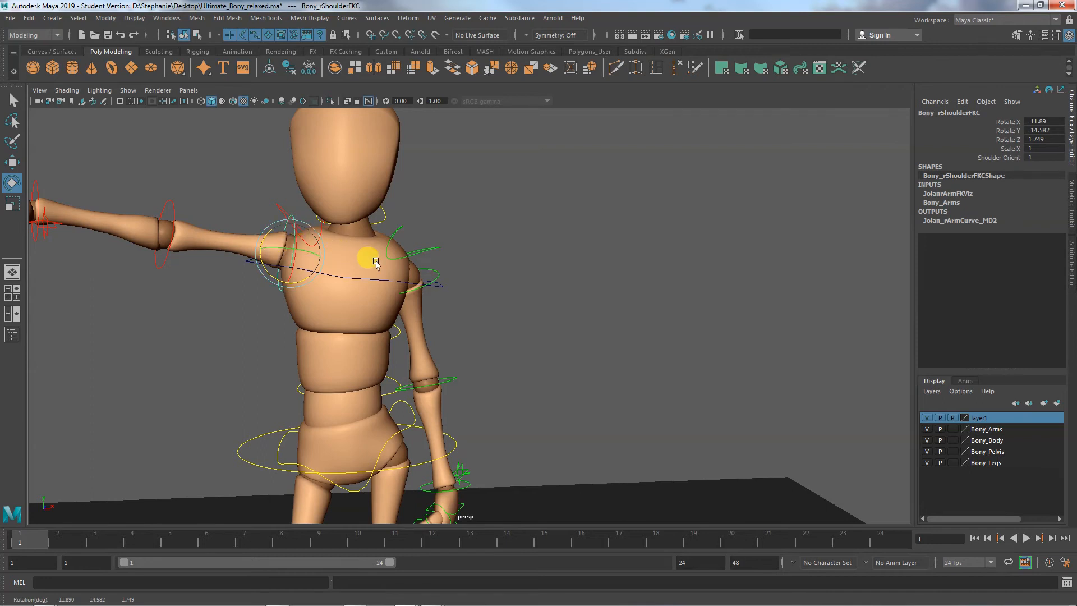
- Check the rotation values of the right clavicle, left clavicle and top spine IK controls
left_click(275, 207)
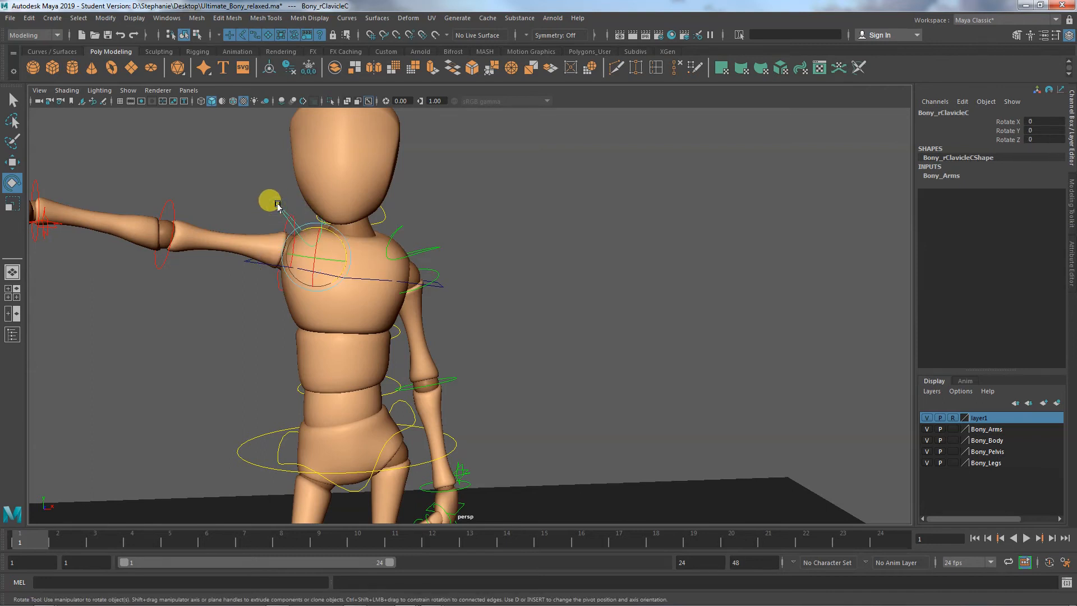
left_click(398, 229)
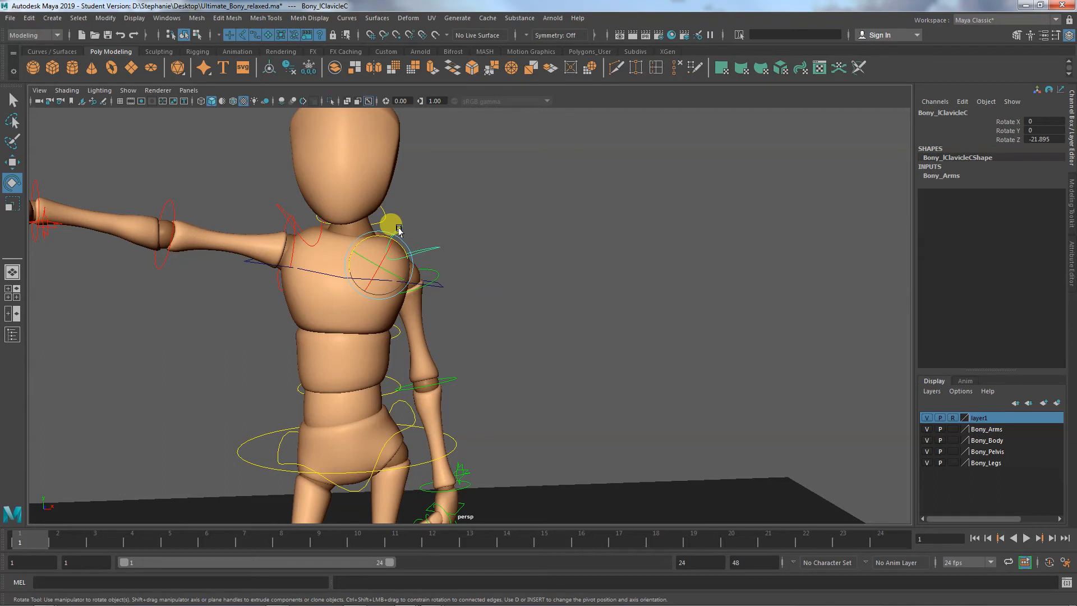
left_click(441, 288)
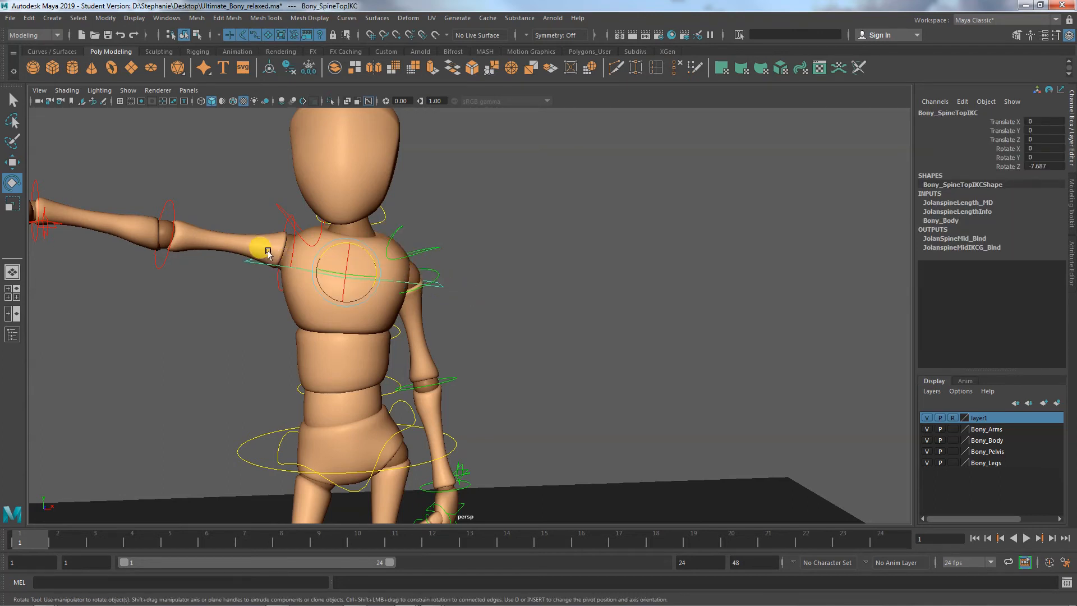
- Try raising the right arm overhead by rotating the right shoulder FK control to about 75.3° in Z, and undo the rotation
left_click(282, 228)
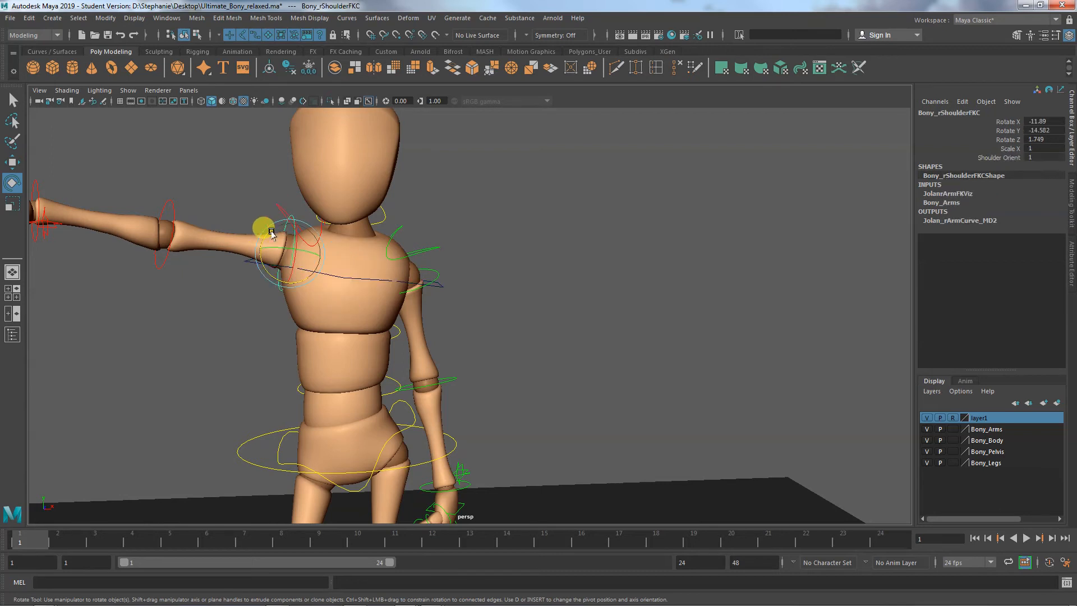
left_click_drag(259, 264, 260, 230)
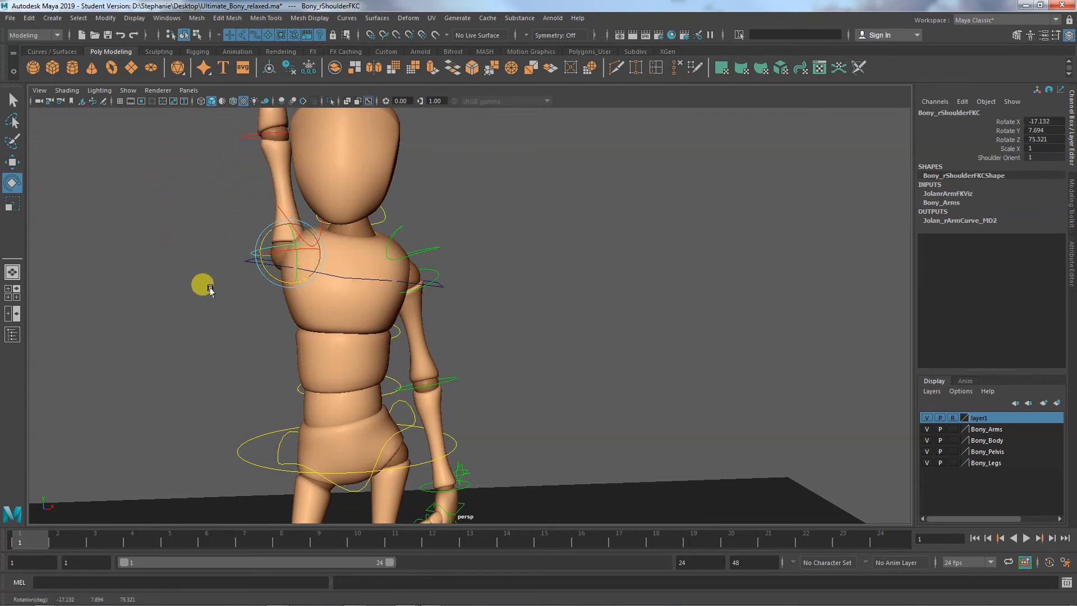
left_click_drag(201, 284, 274, 295, "alt")
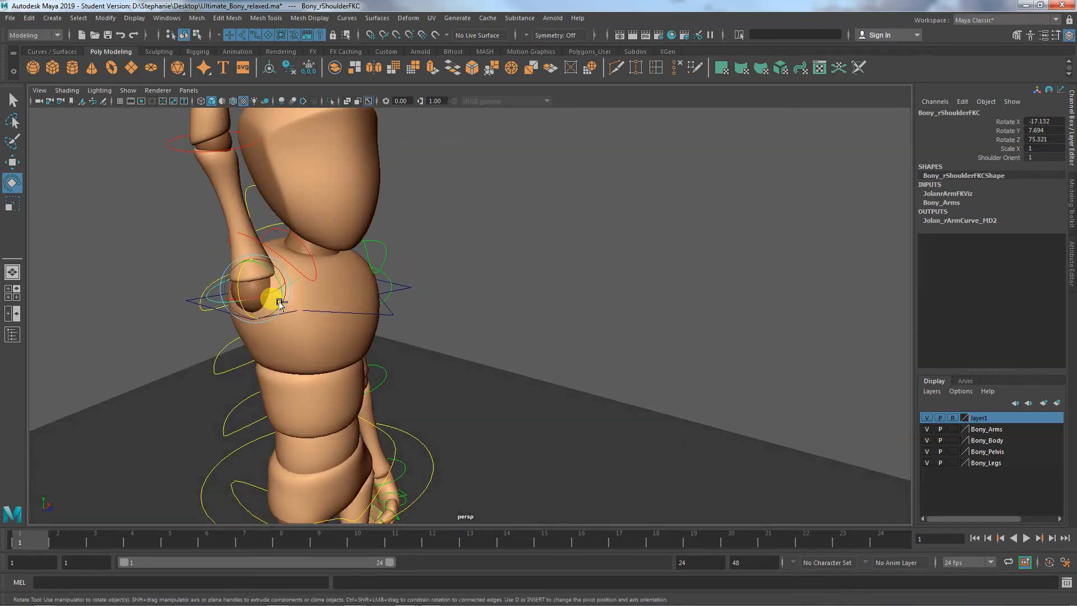
key("ctrl+z")
key("ctrl+z")
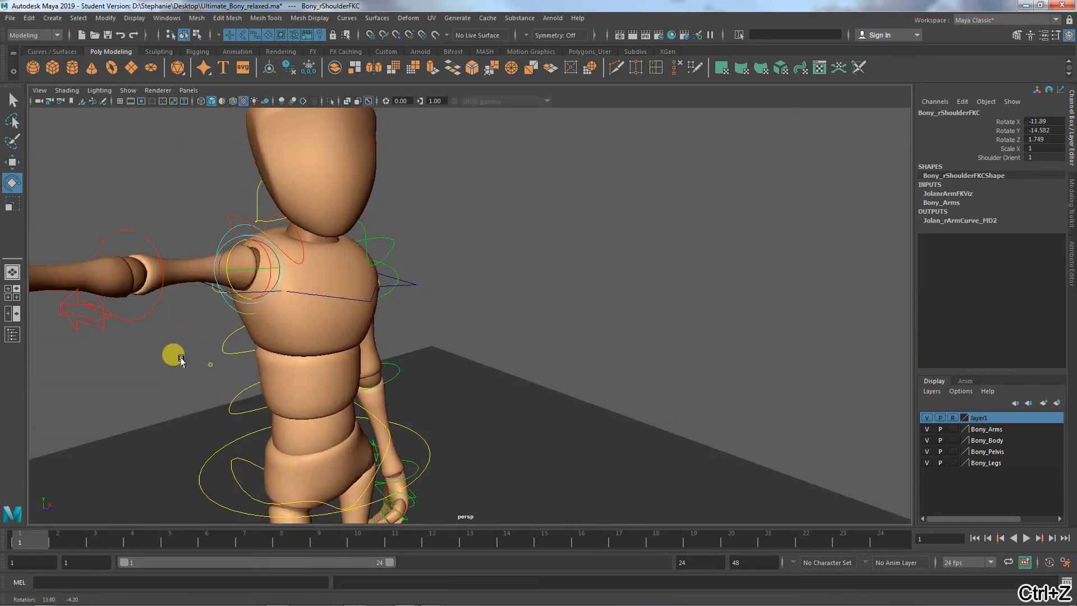
- Raise the right arm by rotating the shoulder FK control to about -15.1°, -11.2°, 16.3° and the right clavicle to about 1.4°, 1.9°, 35.8°
key("ctrl+z")
left_click_drag(248, 269, 263, 272)
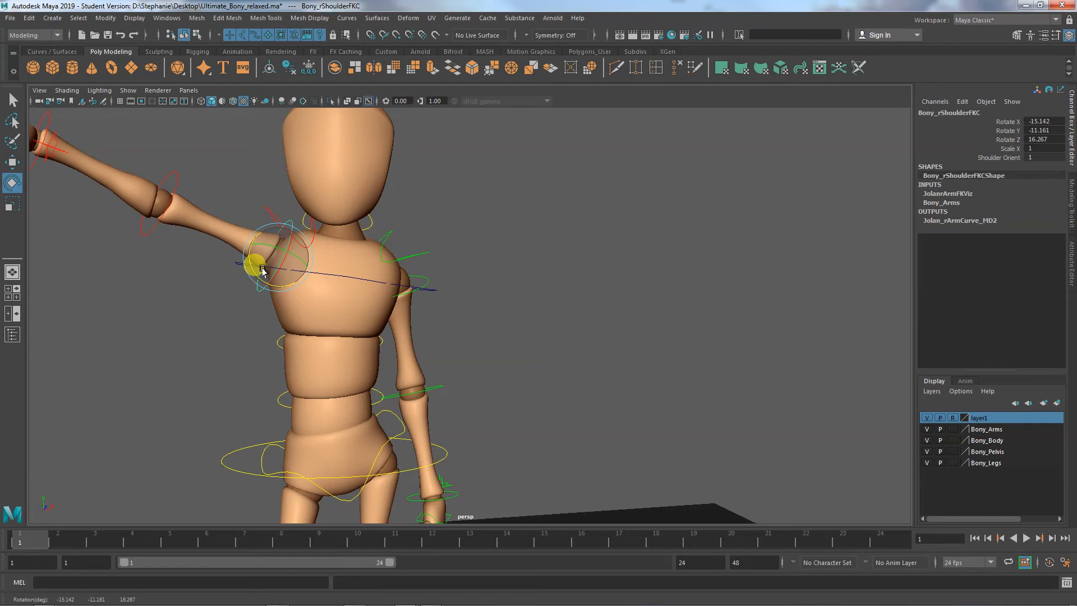
left_click(270, 212)
left_click_drag(276, 256, 283, 329)
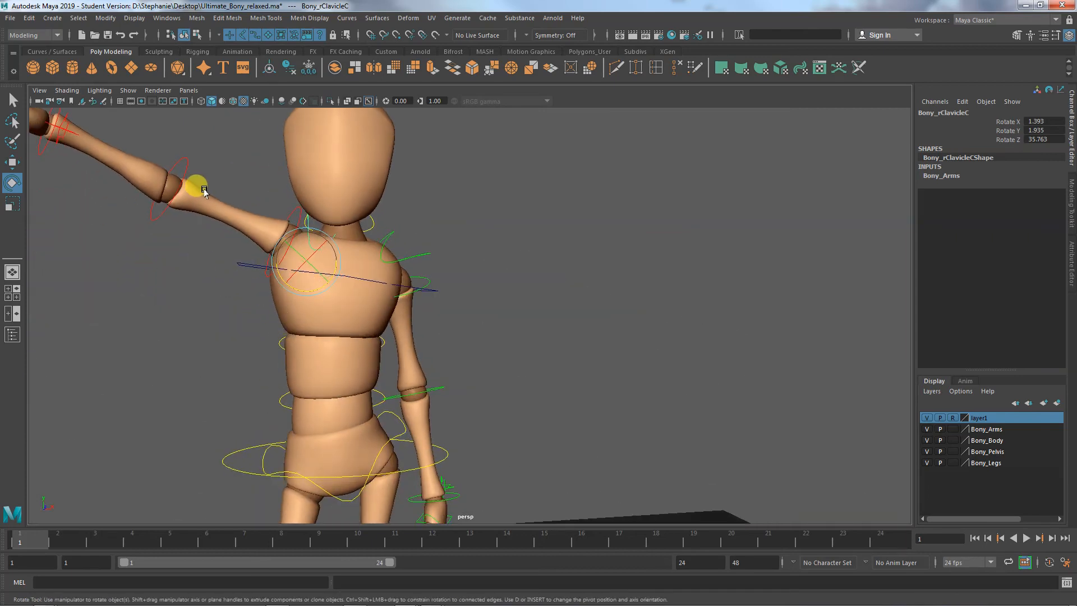
- Bend the raised right arm by rotating the right elbow FK control to about -22.2° in Y
left_click(283, 208)
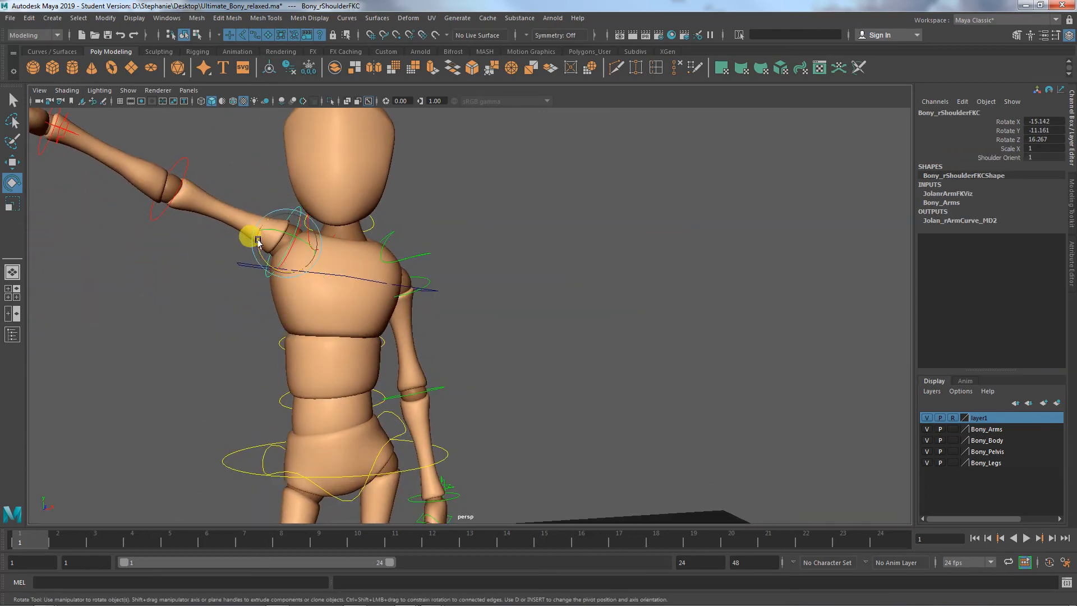
left_click_drag(258, 241, 169, 198)
left_click(161, 196)
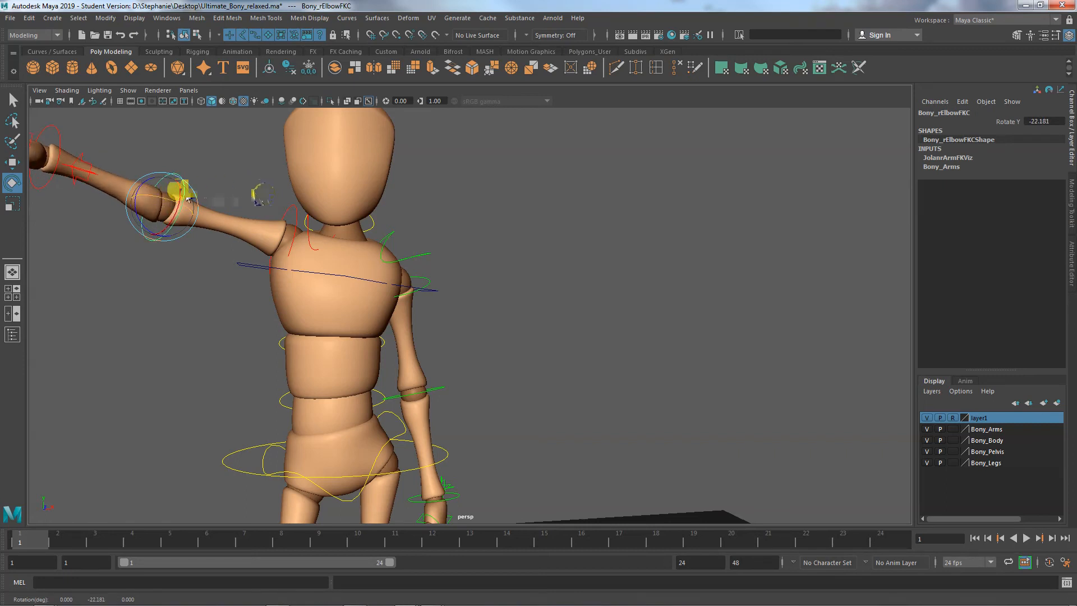
left_click(283, 207)
left_click_drag(284, 217, 288, 217)
- Turn the right palm upward by rotating the wrist FK control to about -88.2° in X, 38.2° in Y and -6.9° in Z
mouse_move(214, 316)
right_mouse_down("alt")
mouse_move(67, 303)
mouse_move(197, 322)
right_mouse_up("alt")
middle_click_drag(196, 322, 186, 341, "alt")
left_click(208, 208)
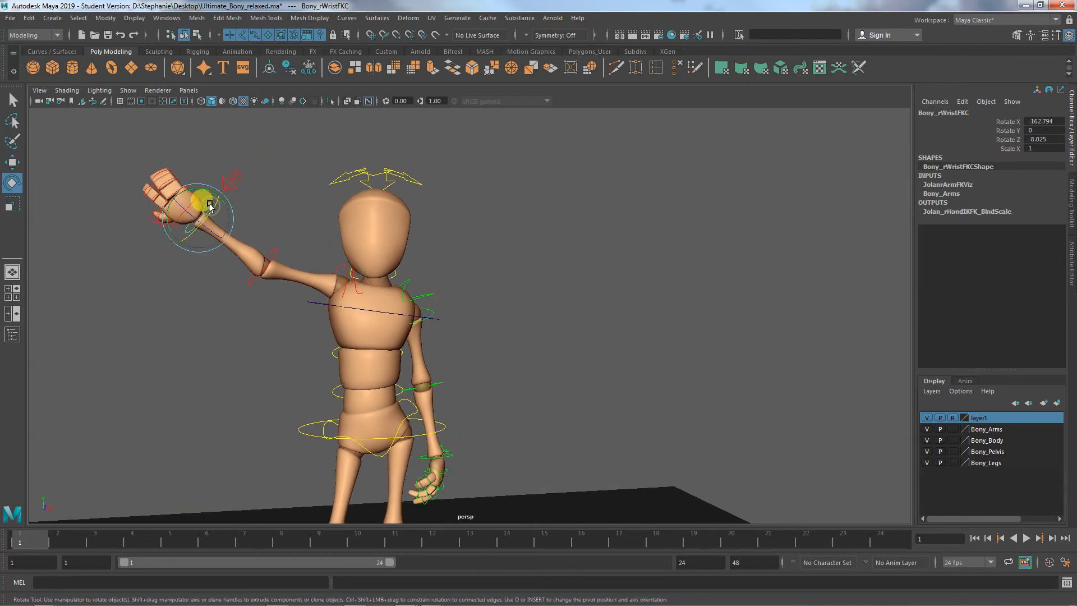
left_click_drag(212, 206, 173, 233)
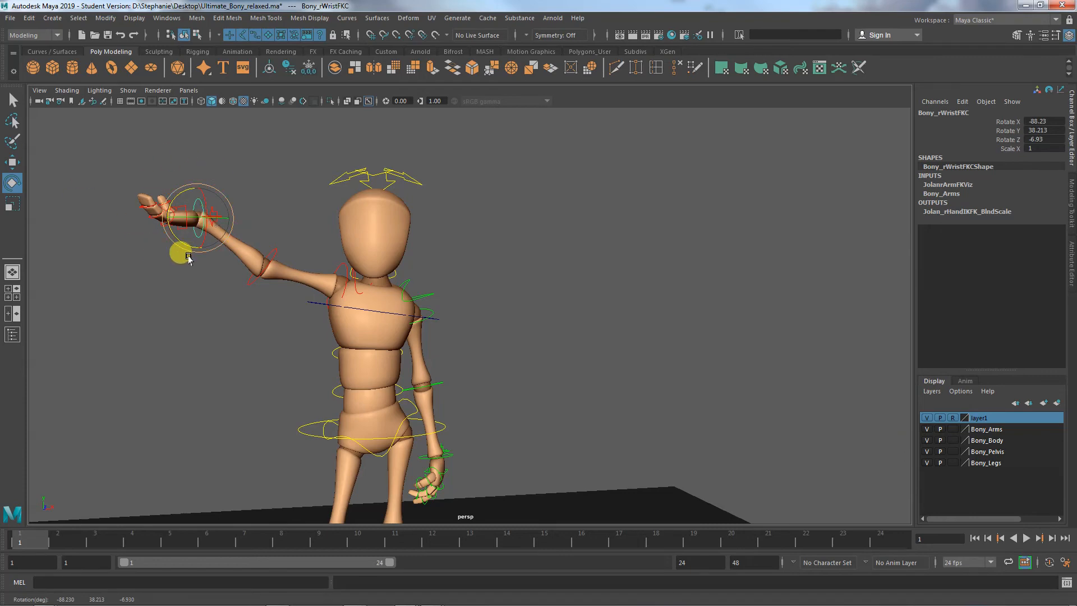
- Examine the raised-arm pose from the back and the front, hiding the NURBS curves for a clear view of the figure
left_click_drag(159, 308, 440, 315, "alt")
middle_click_drag(469, 282, 339, 236, "alt")
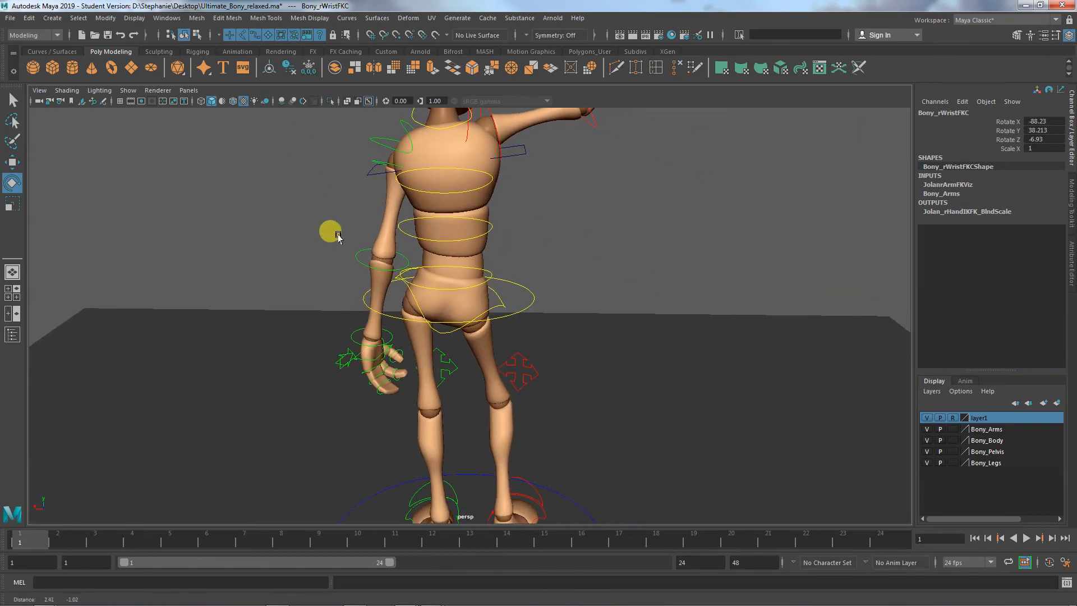
left_click_drag(338, 237, 506, 322, "alt")
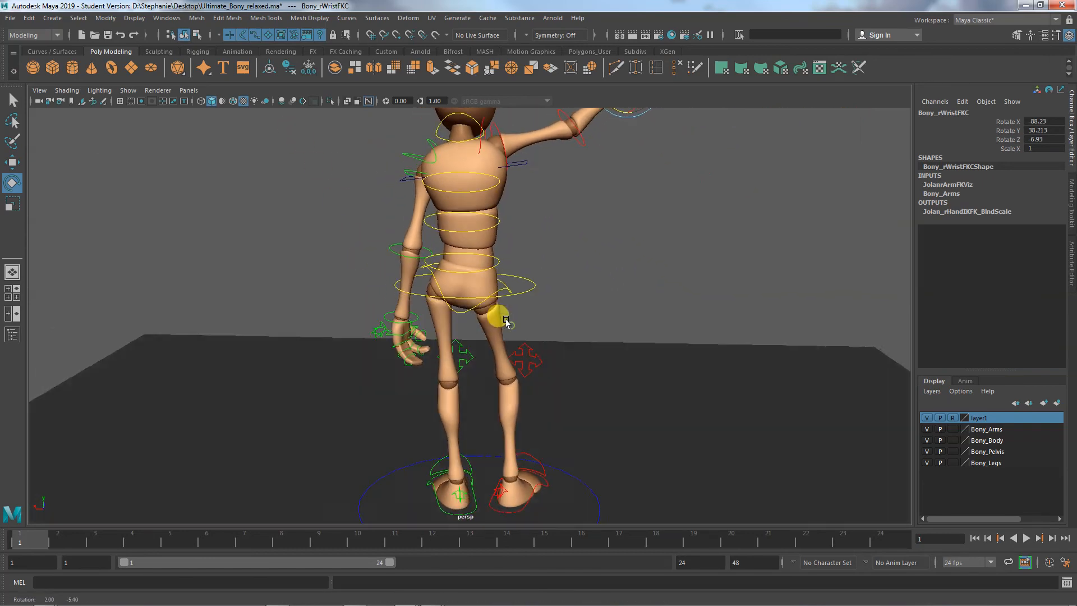
right_click_drag(506, 322, 550, 344, "alt")
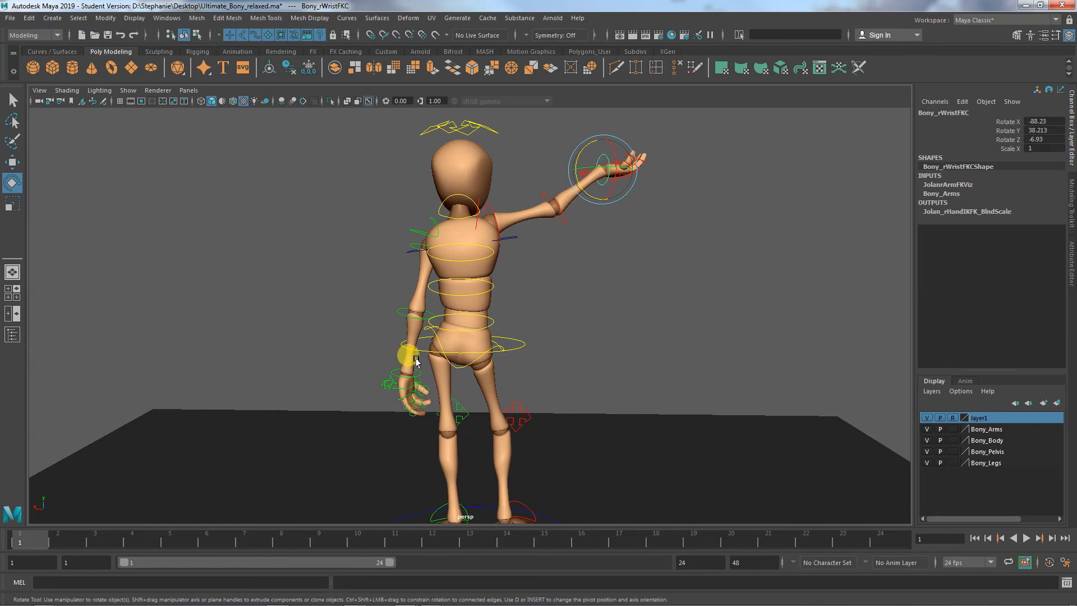
left_click_drag(529, 370, 301, 379, "alt")
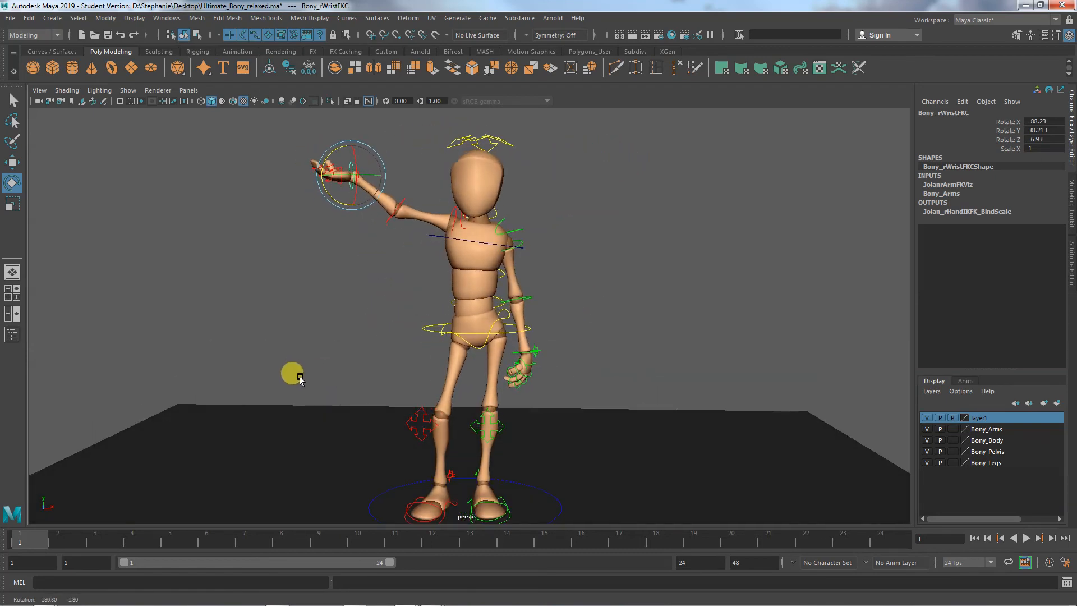
left_click(301, 281)
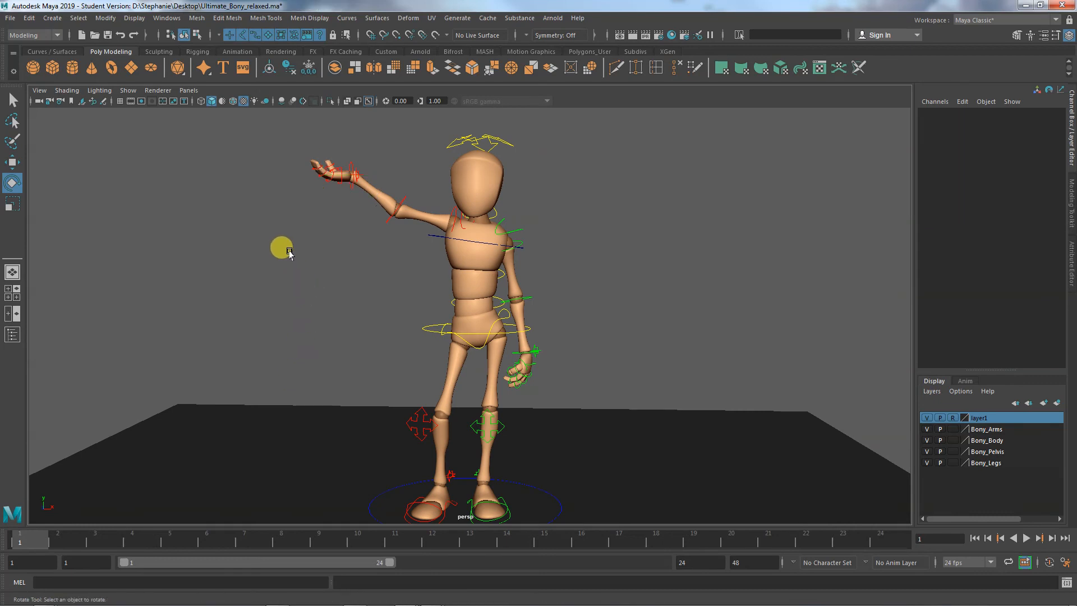
left_click(128, 91)
left_click(156, 162)
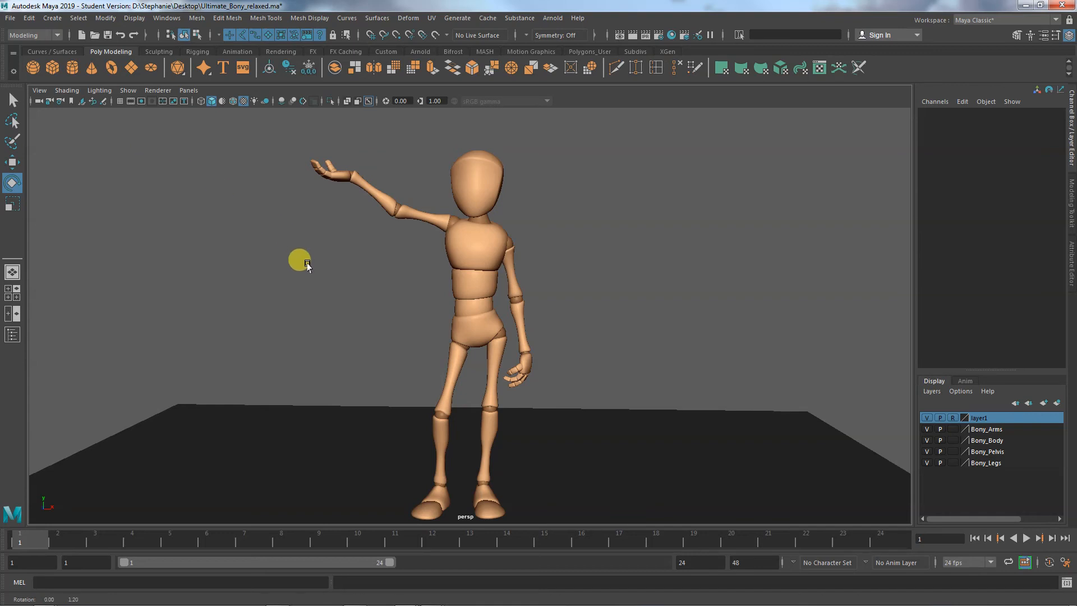
mouse_move(297, 257)
left_mouse_down("alt")
mouse_move(281, 286)
mouse_move(318, 259)
left_mouse_up("alt")
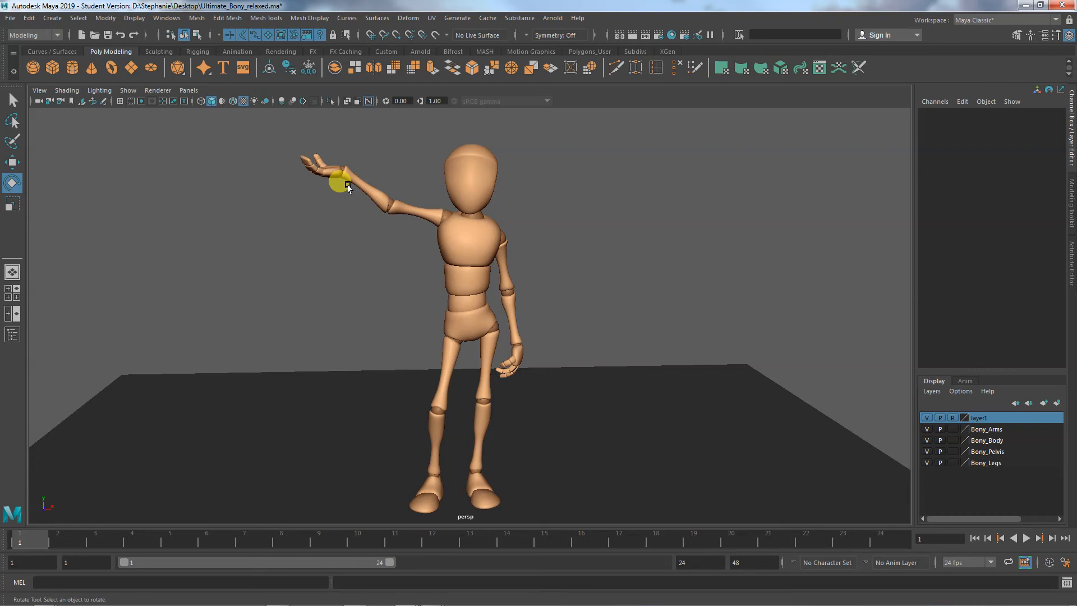
left_click_drag(348, 188, 385, 361, "alt")
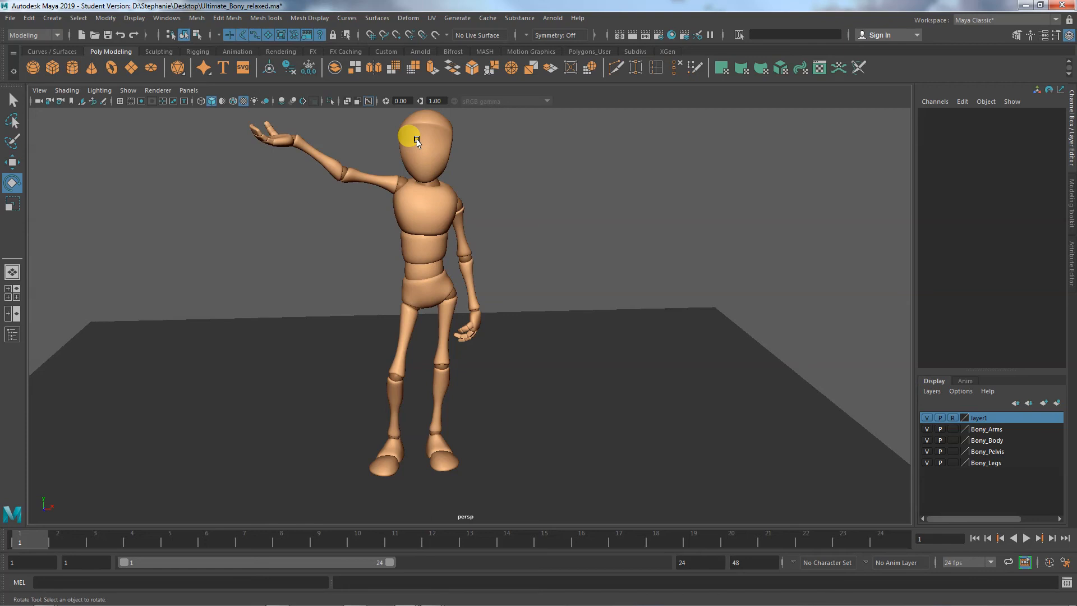
left_click_drag(361, 228, 299, 303, "alt")
- Show the NURBS curves and turn the head toward the raised hand, rotating its control to about -16.5° in X, -18.1° in Y and -0.5° in Z
left_click(124, 90)
left_click(147, 156)
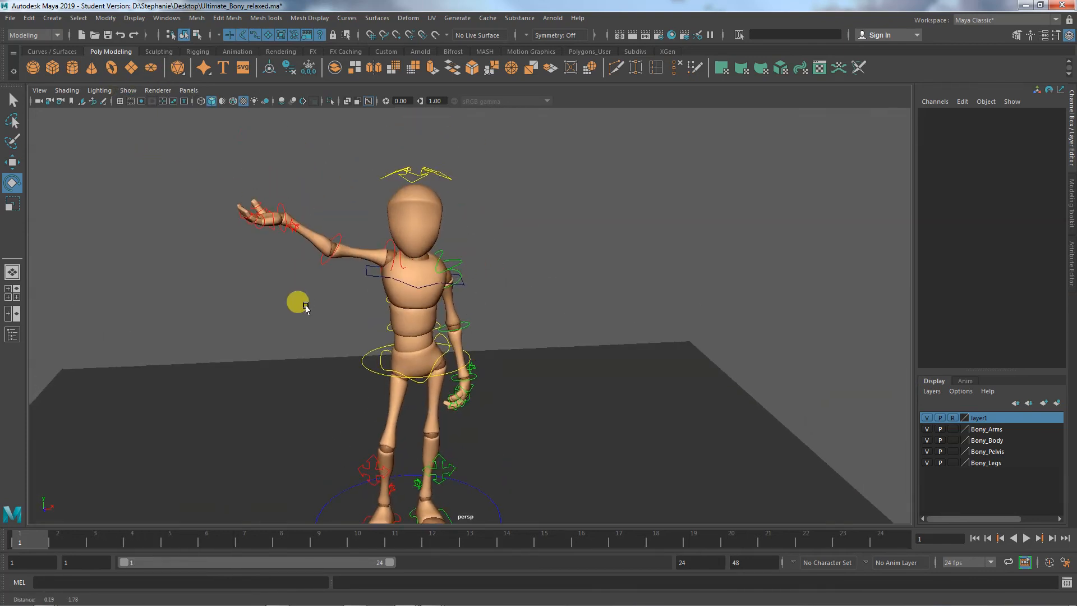
left_click(424, 175)
left_click_drag(415, 240, 372, 250)
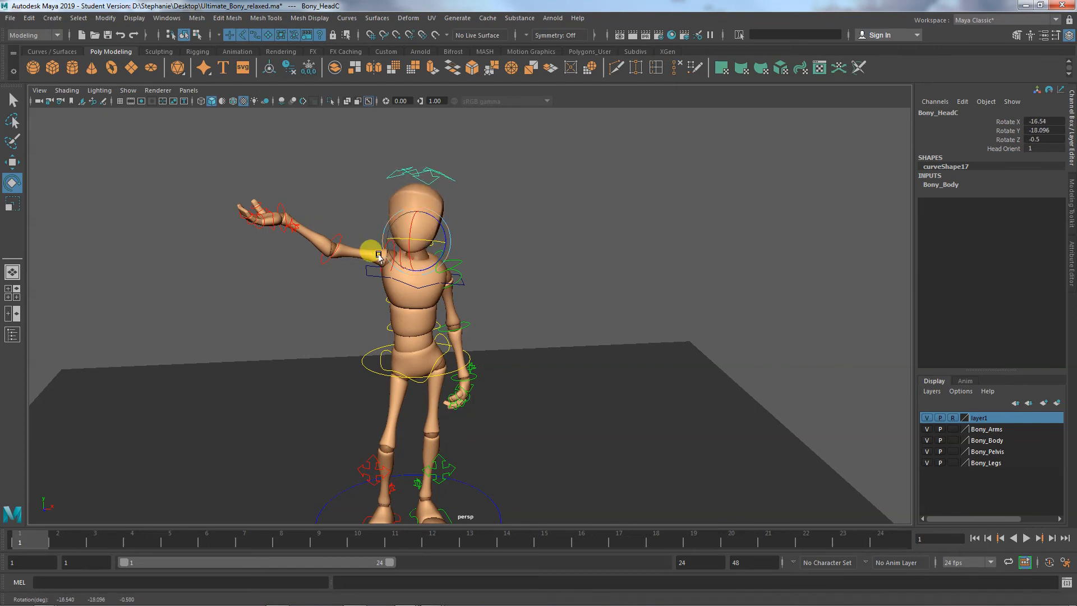
- Review the full pose from several angles with the NURBS curves hidden and then shown, checking the head, raised arm and feet
mouse_move(305, 286)
left_mouse_down("alt")
mouse_move(258, 274)
mouse_move(293, 272)
left_mouse_up("alt")
right_click_drag(288, 284, 297, 292, "alt")
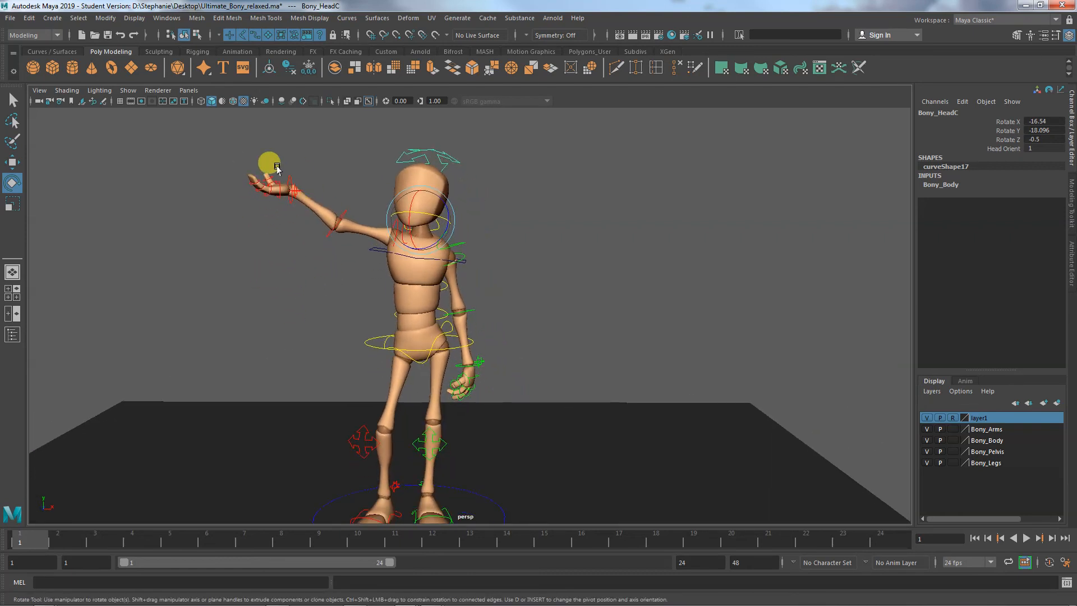
middle_click_drag(284, 315, 276, 257, "alt")
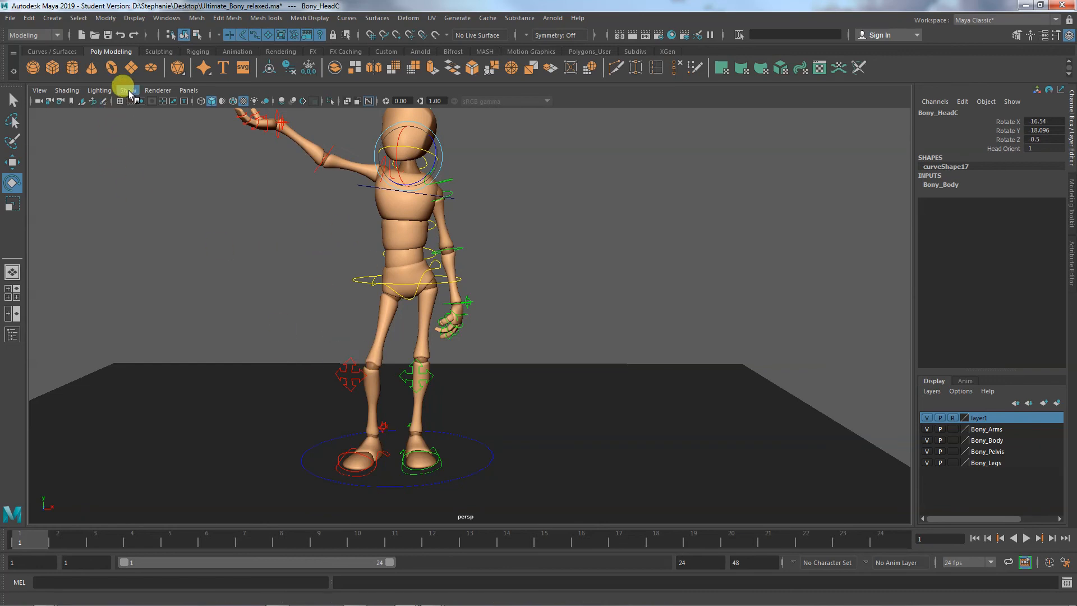
left_click(303, 277)
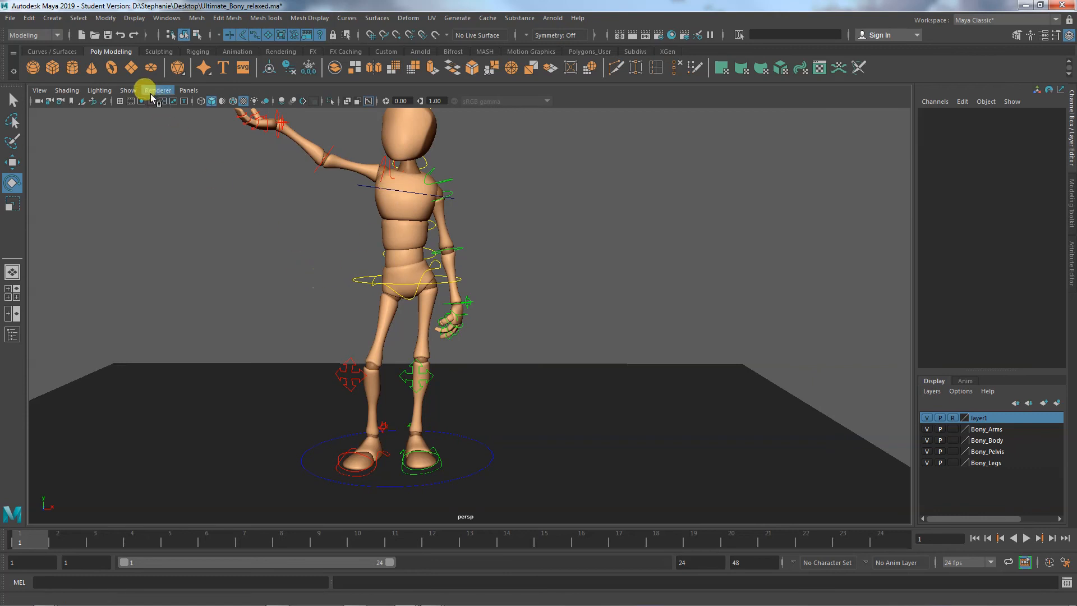
left_click(128, 91)
left_click(152, 161)
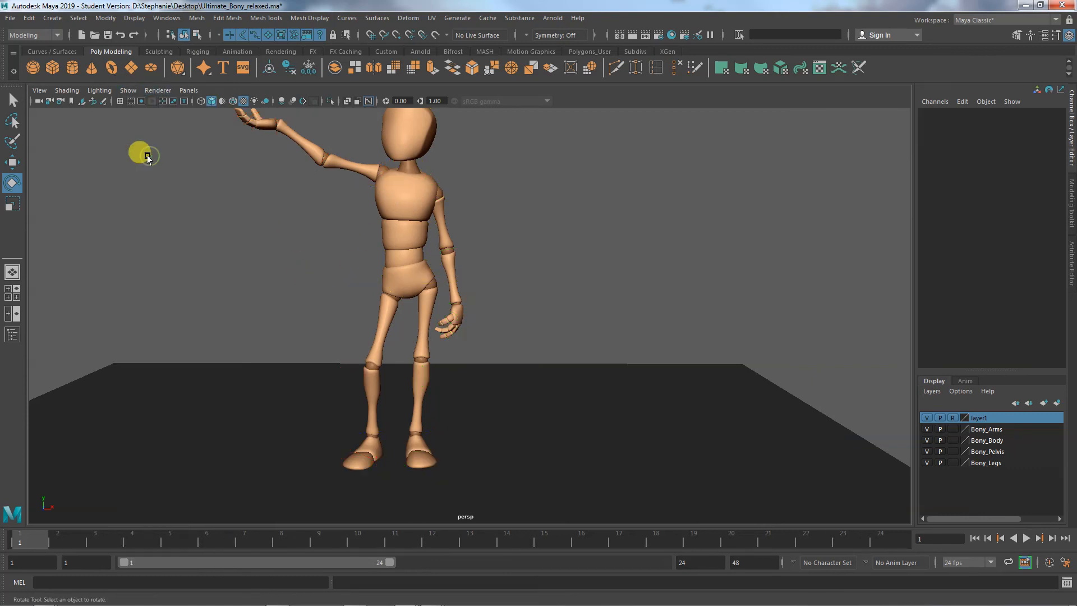
middle_click_drag(245, 241, 230, 328, "alt")
left_click_drag(230, 329, 283, 318, "alt")
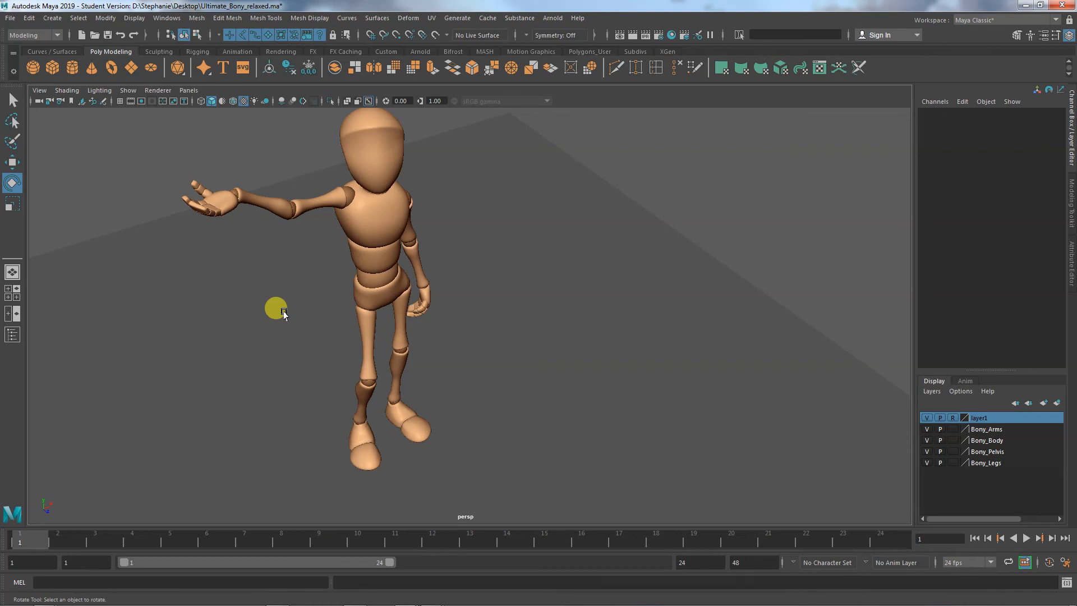
left_click_drag(284, 313, 212, 314, "alt")
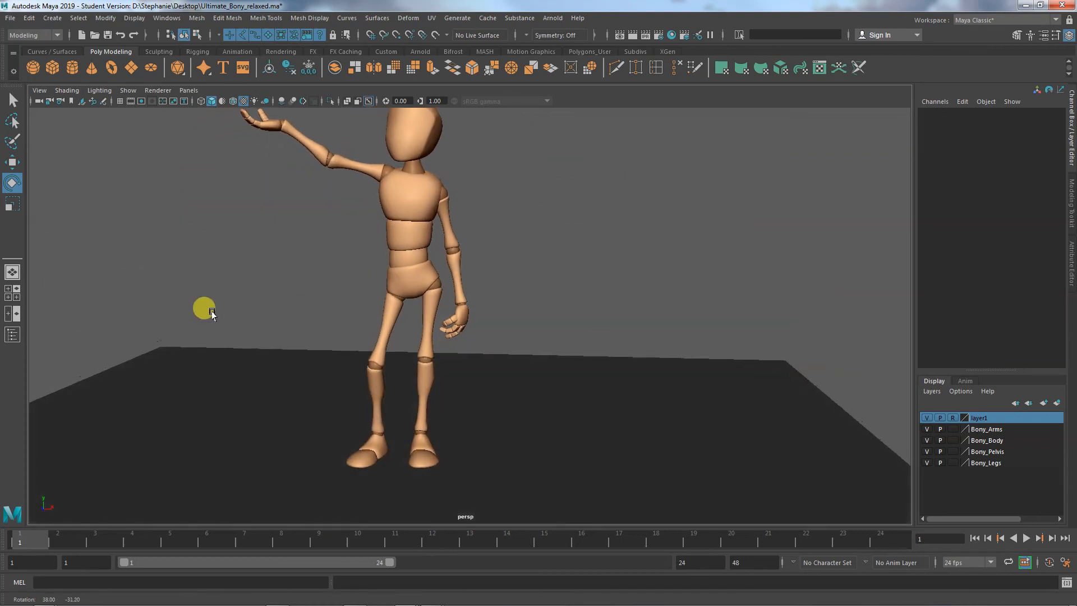
middle_click_drag(229, 288, 255, 319, "alt")
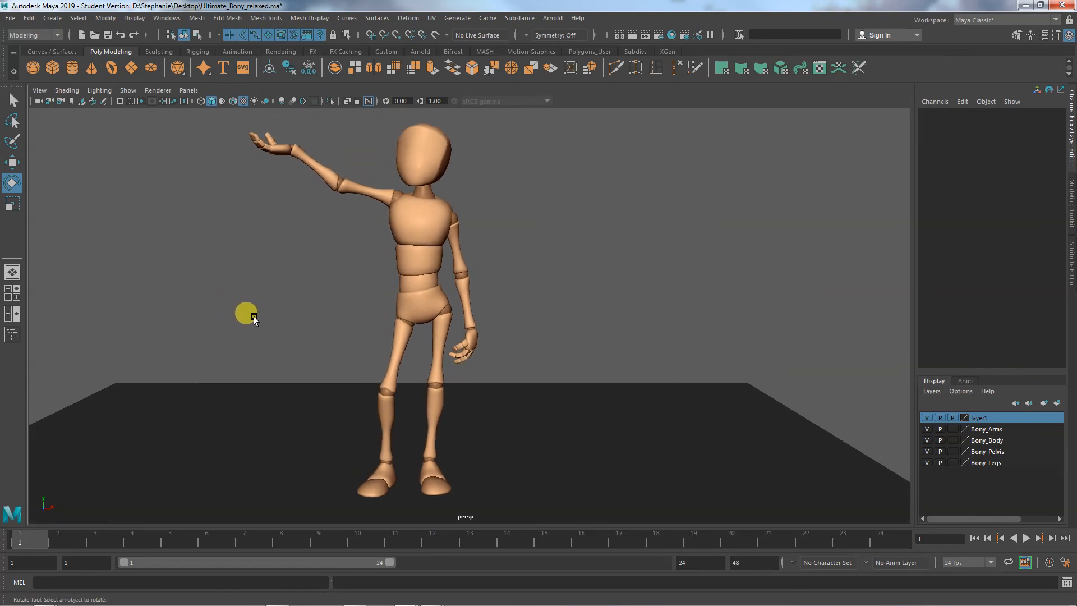
left_click(128, 90)
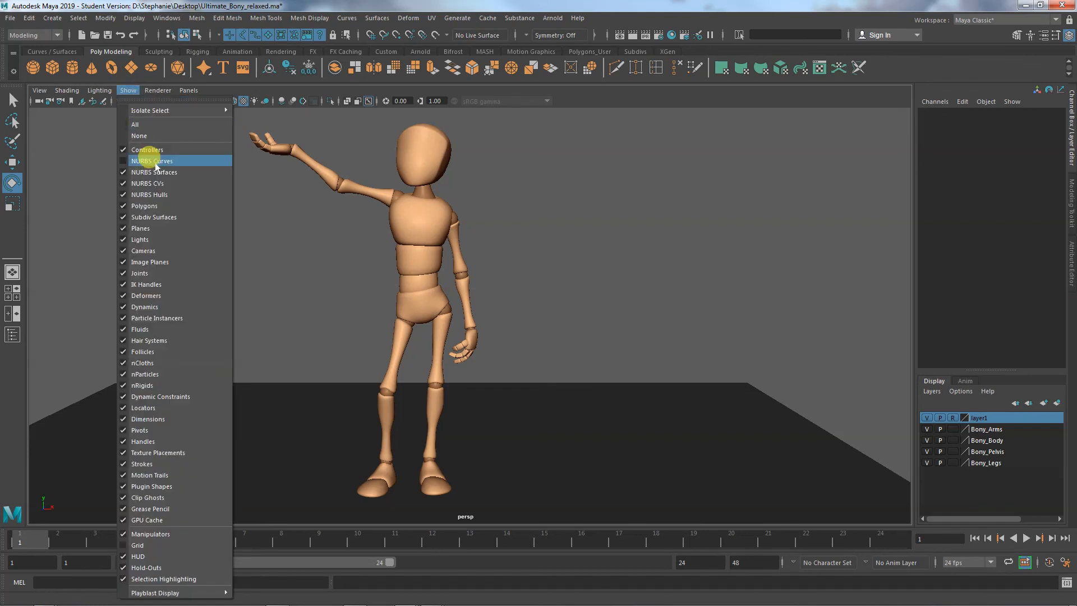
left_click(153, 162)
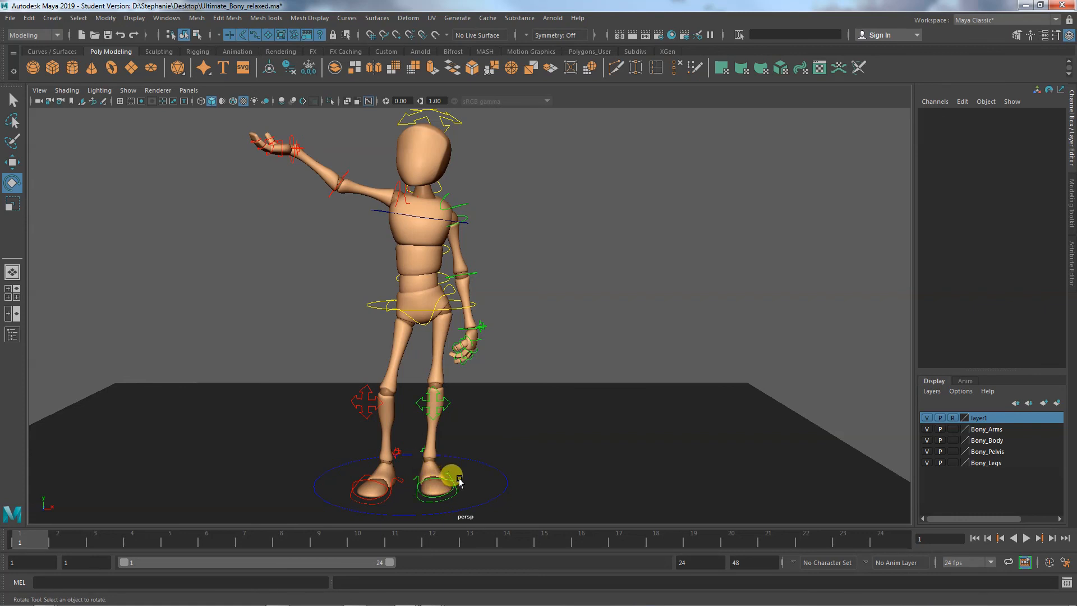
middle_click_drag(456, 473, 483, 447, "alt")
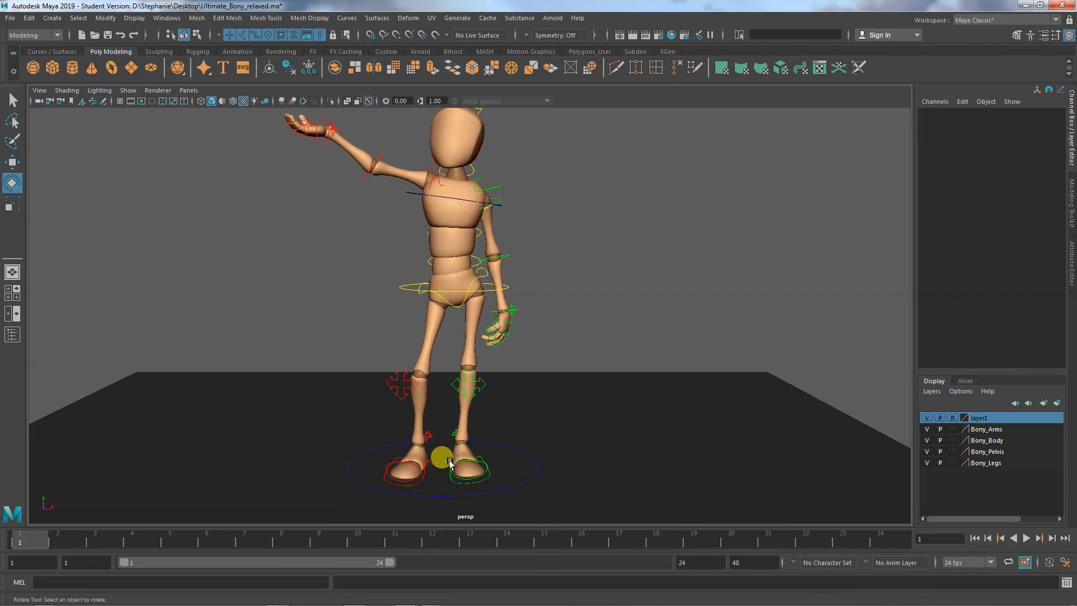
left_click_drag(453, 474, 448, 470, "alt")
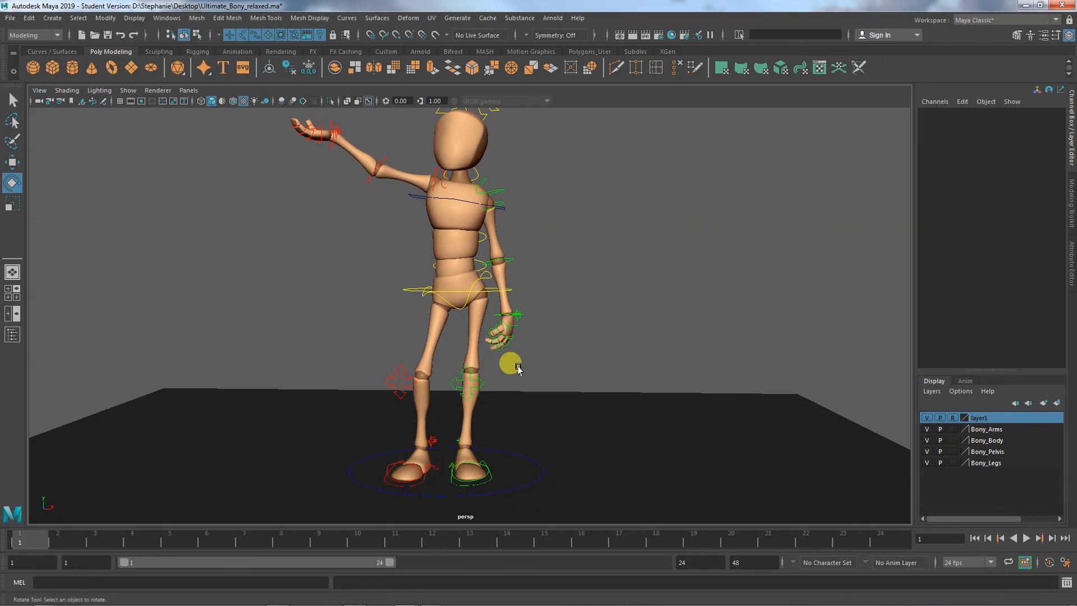
left_click_drag(574, 358, 528, 355, "alt")
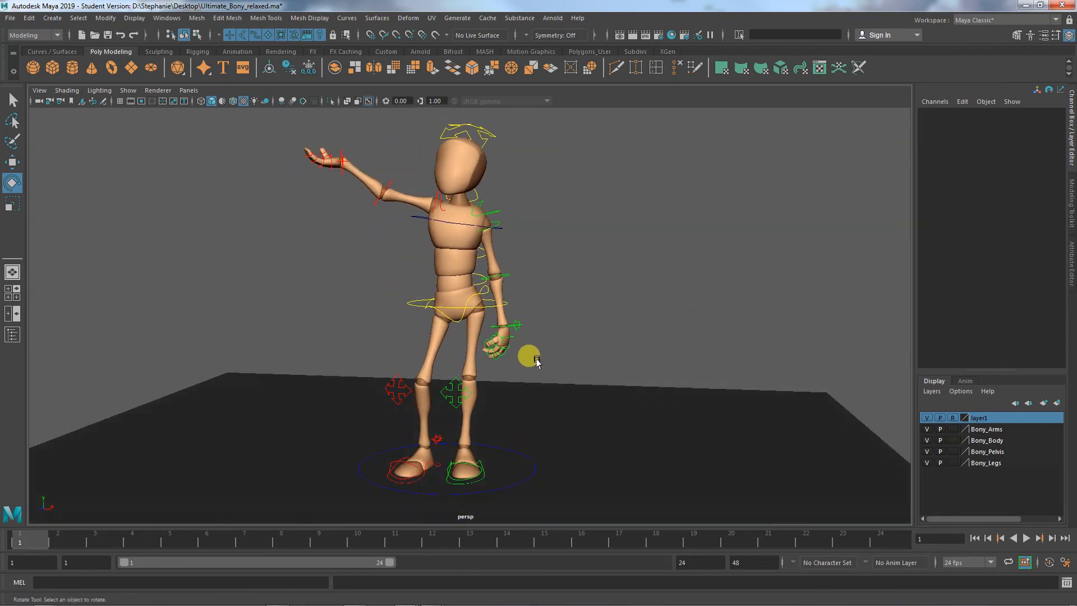
- Hide the NURBS curves and save the scene Ultimate_Bony_relaxed.ma, accepting the student version notice
left_click(128, 90)
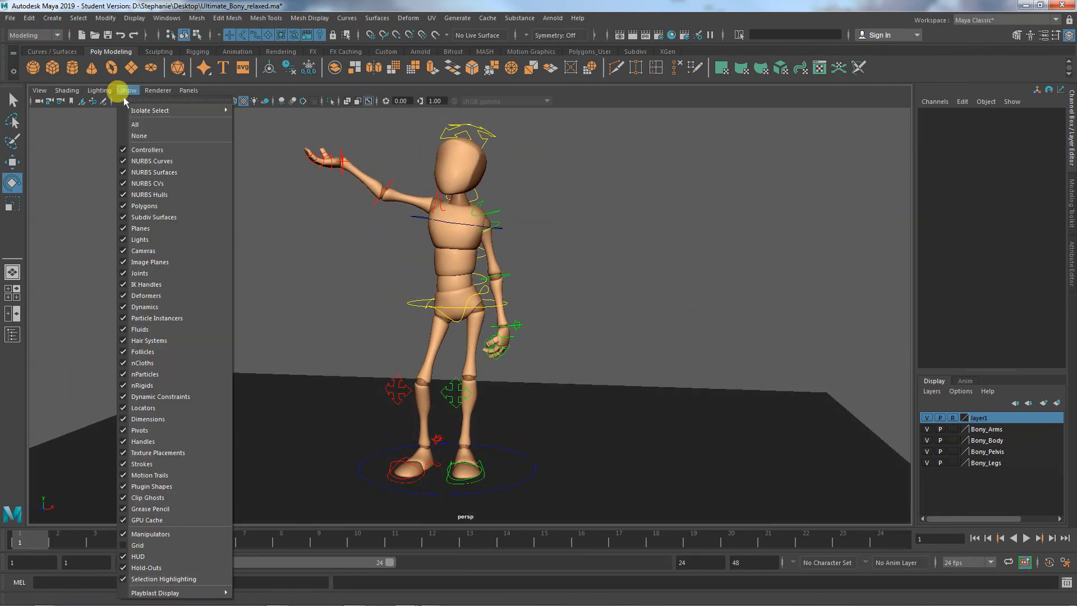
left_click(144, 163)
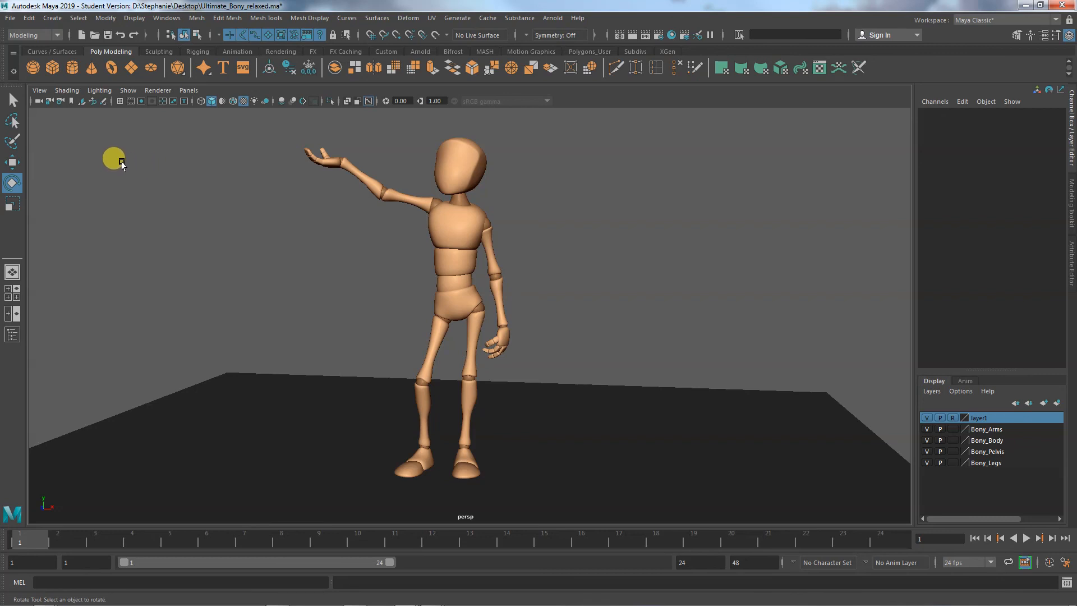
key("ctrl+s")
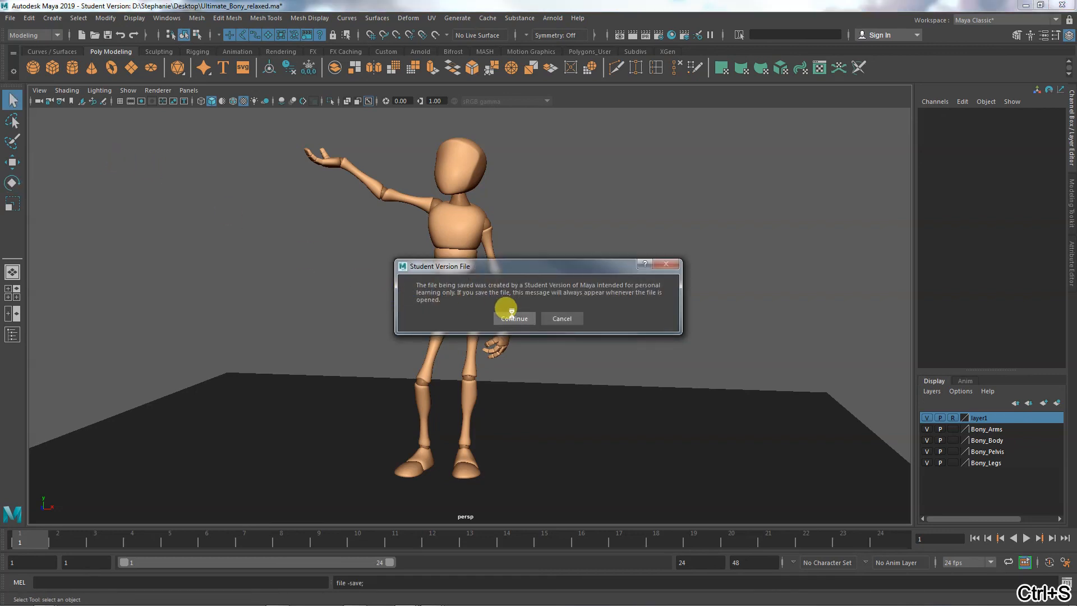
left_click(508, 315)
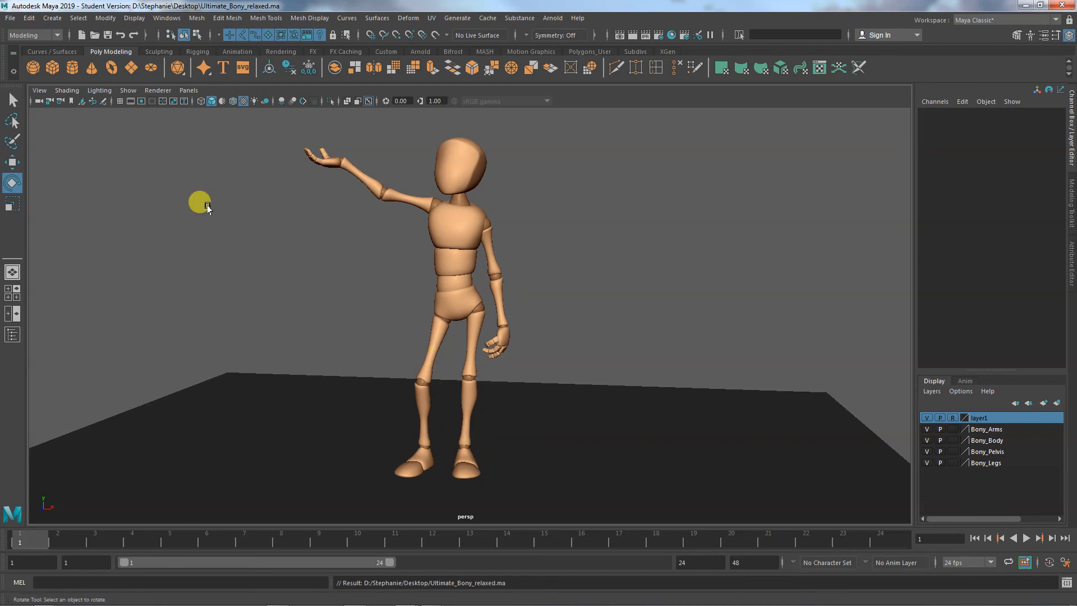
- Show the rig's NURBS control curves in the viewport again
left_click(127, 90)
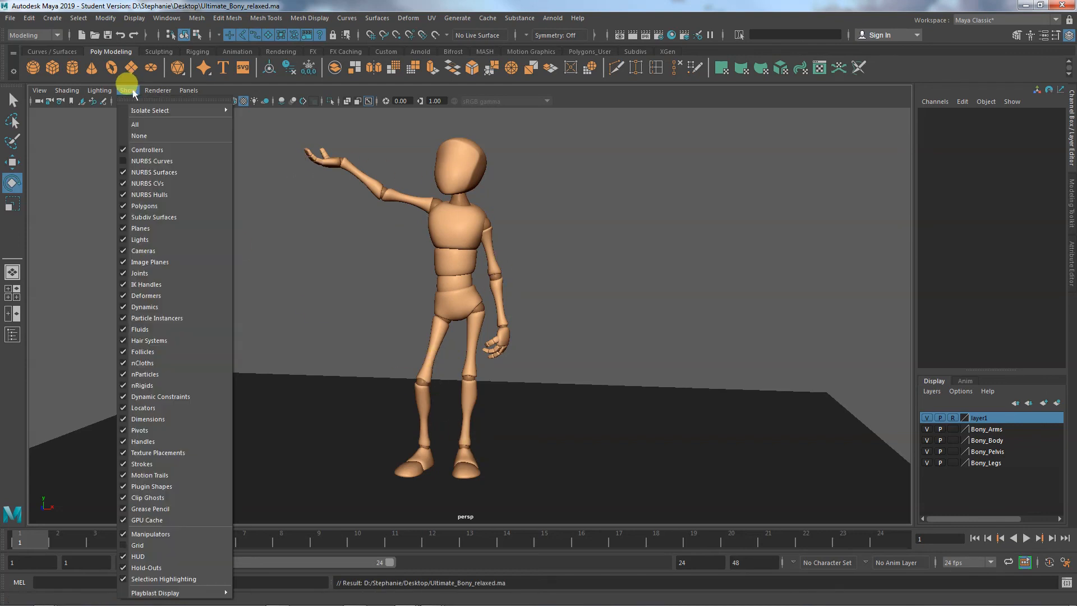
left_click(147, 163)
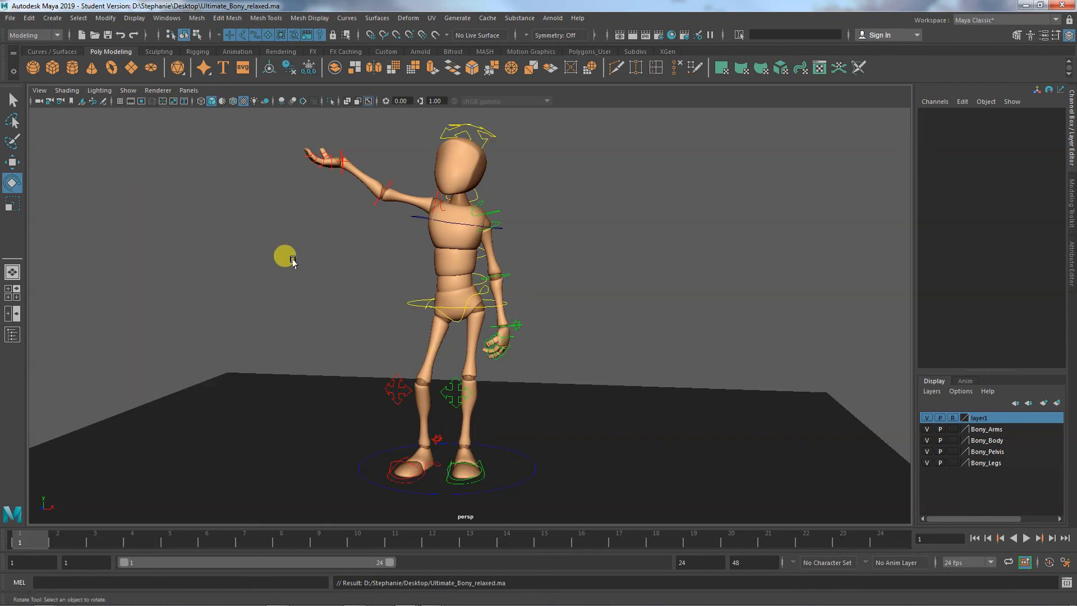
left_click_drag(284, 255, 323, 261, "alt")
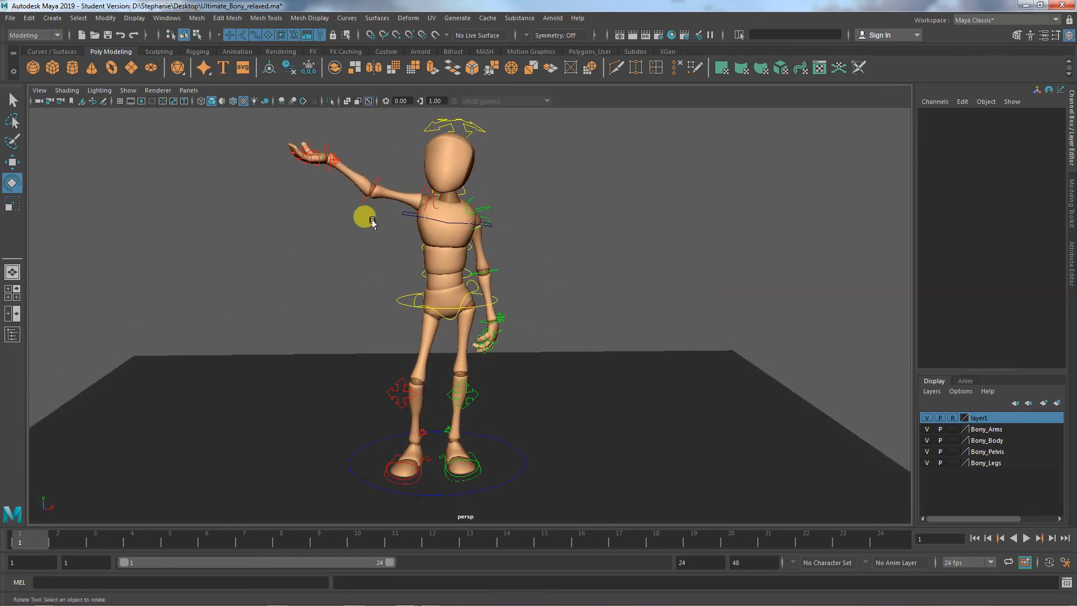